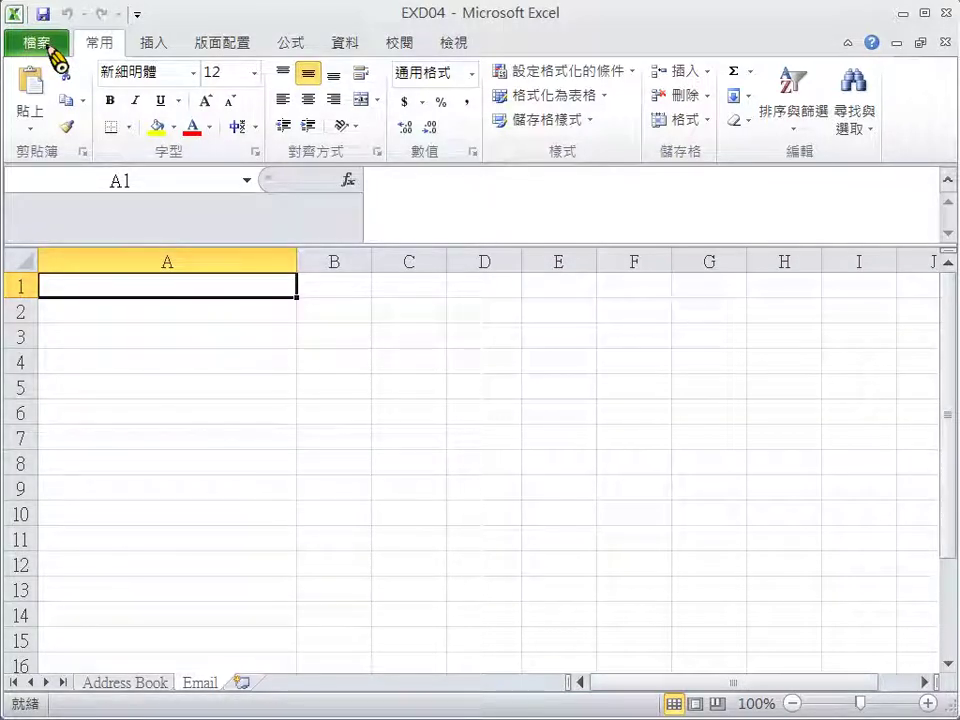
Save the workbook under the new file name EXA04 in the EX04 folder.
click(40, 44)
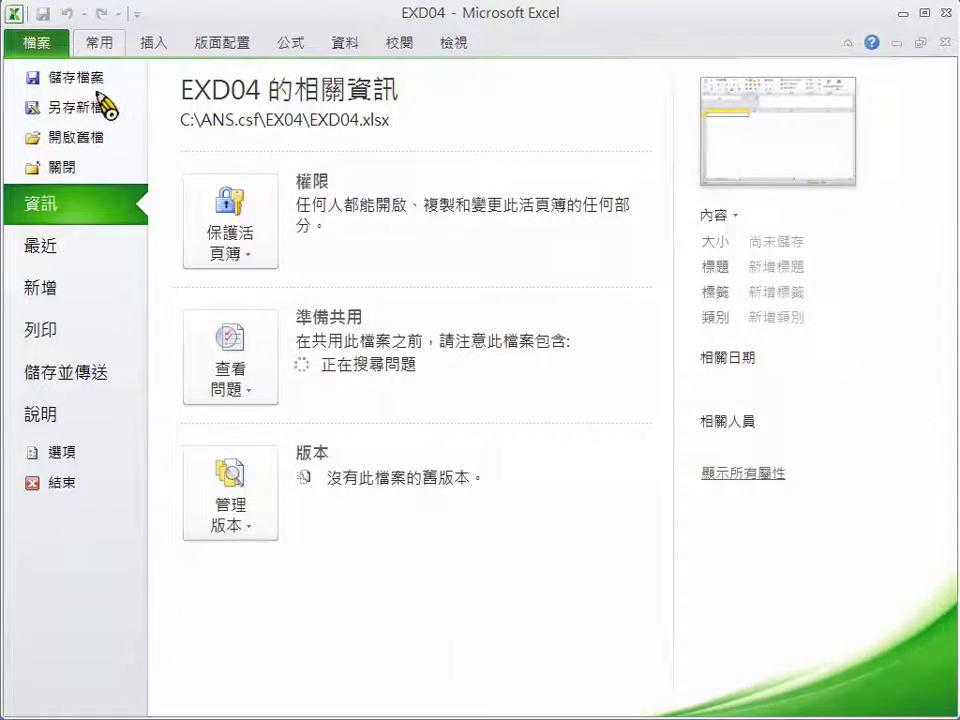
key(Escape)
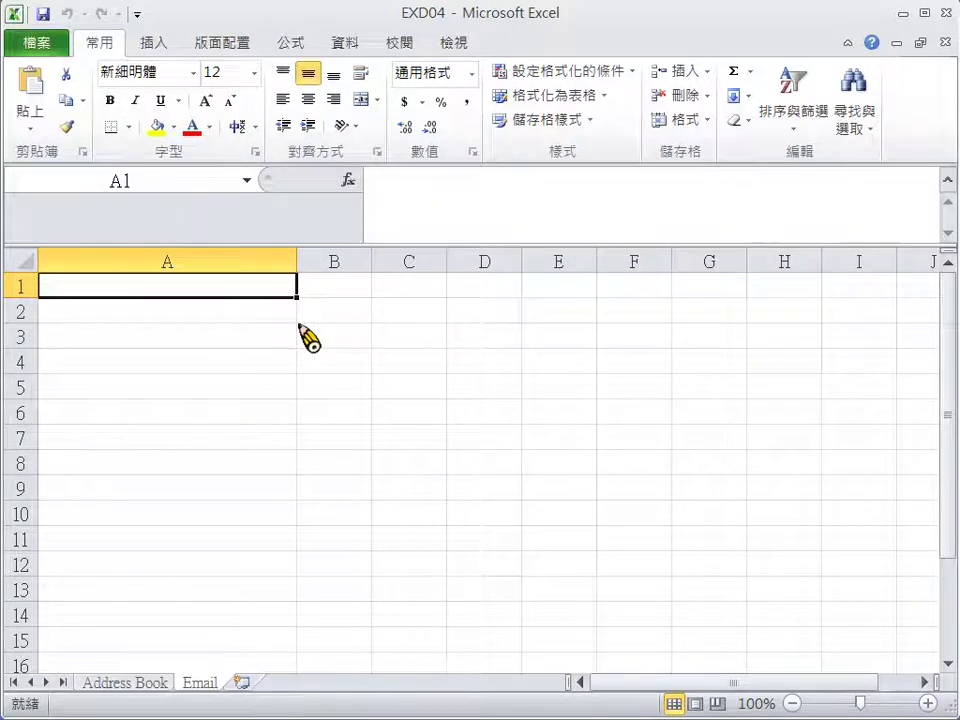
key(F12)
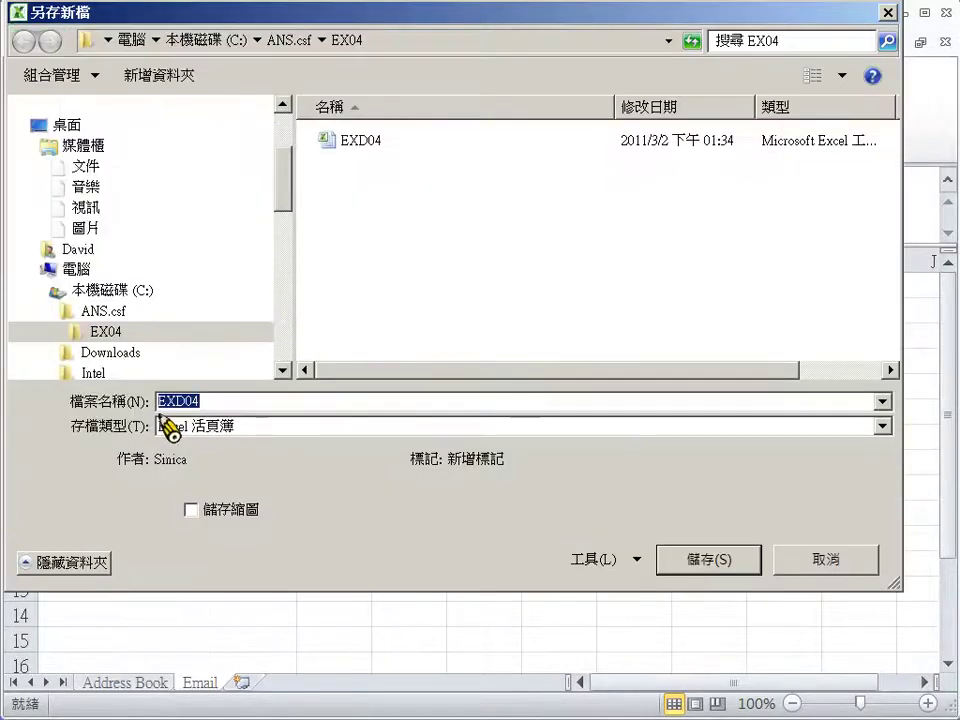
click(166, 401)
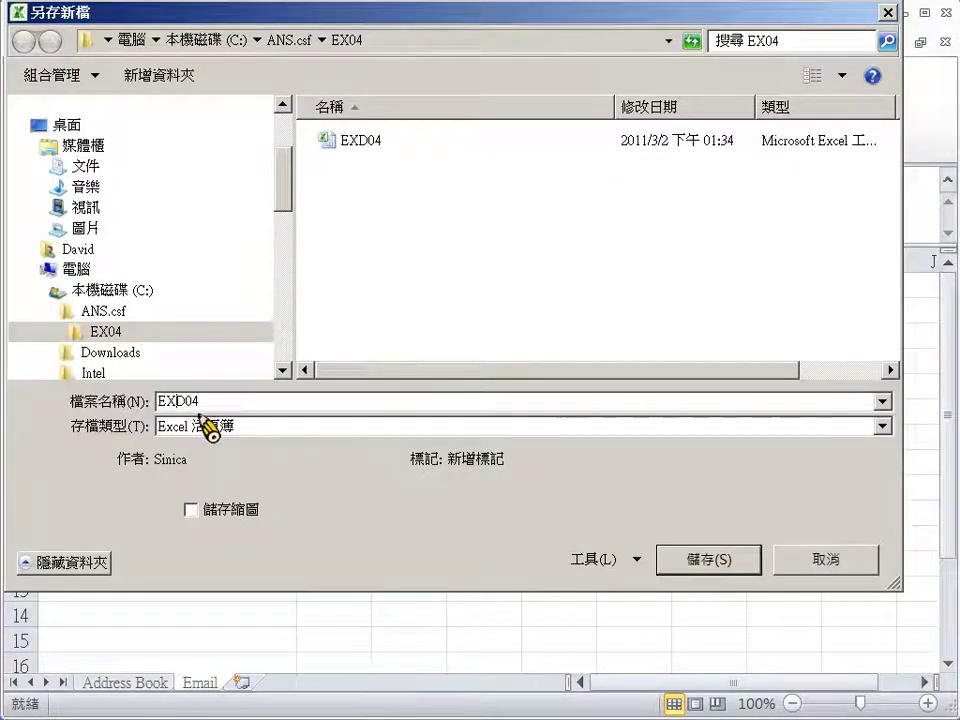
text(A)
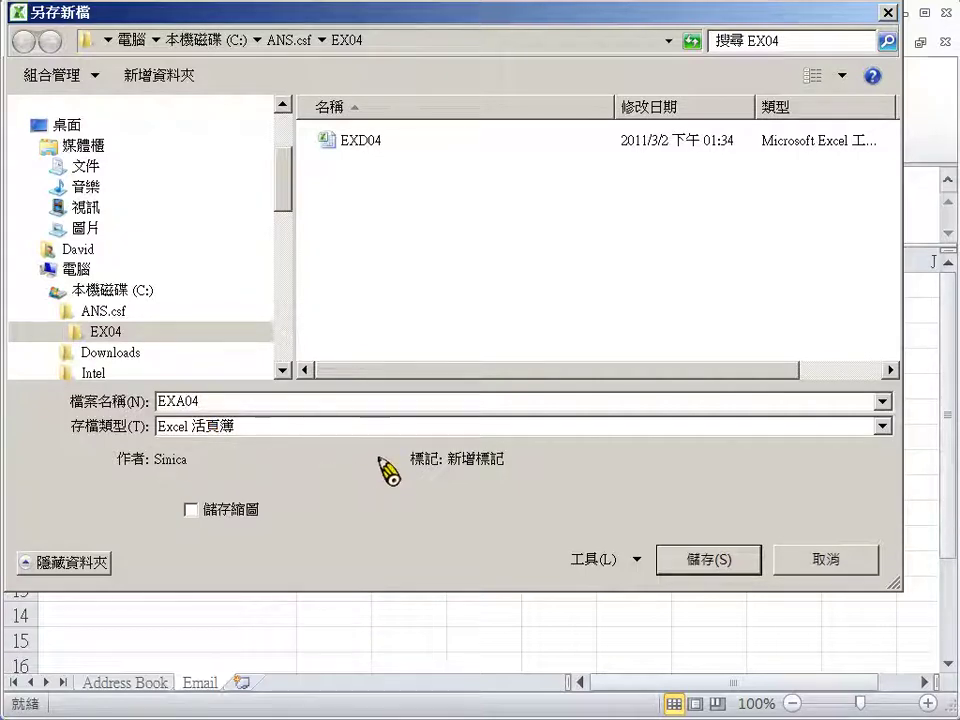
click(683, 567)
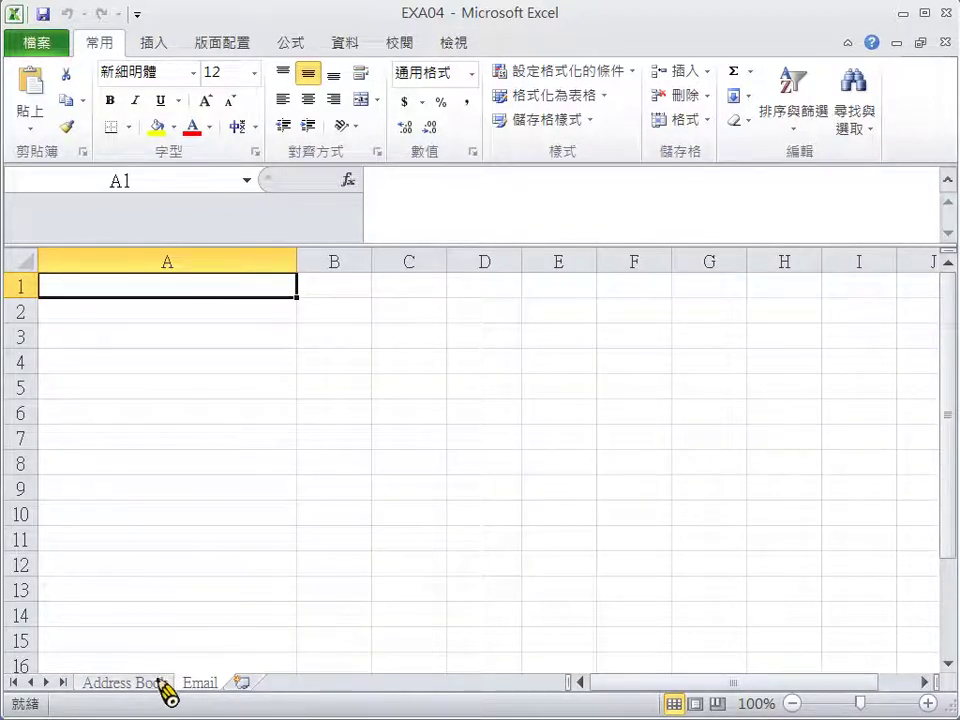
Open the Address Book sheet and auto-fit the width of all its columns to their contents.
click(125, 683)
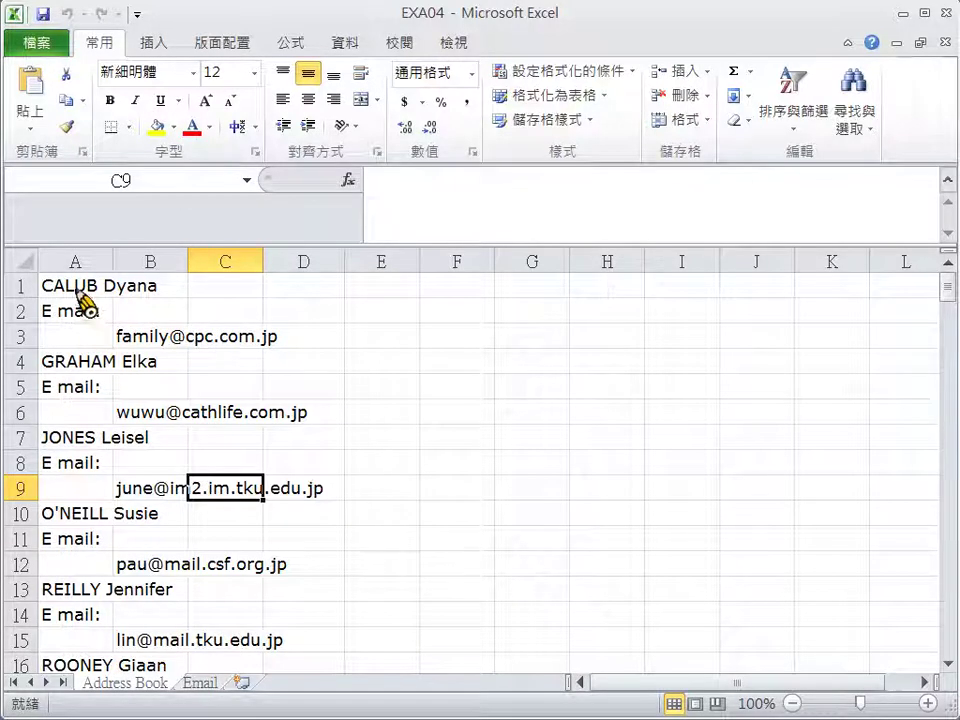
drag(78, 290, 222, 346)
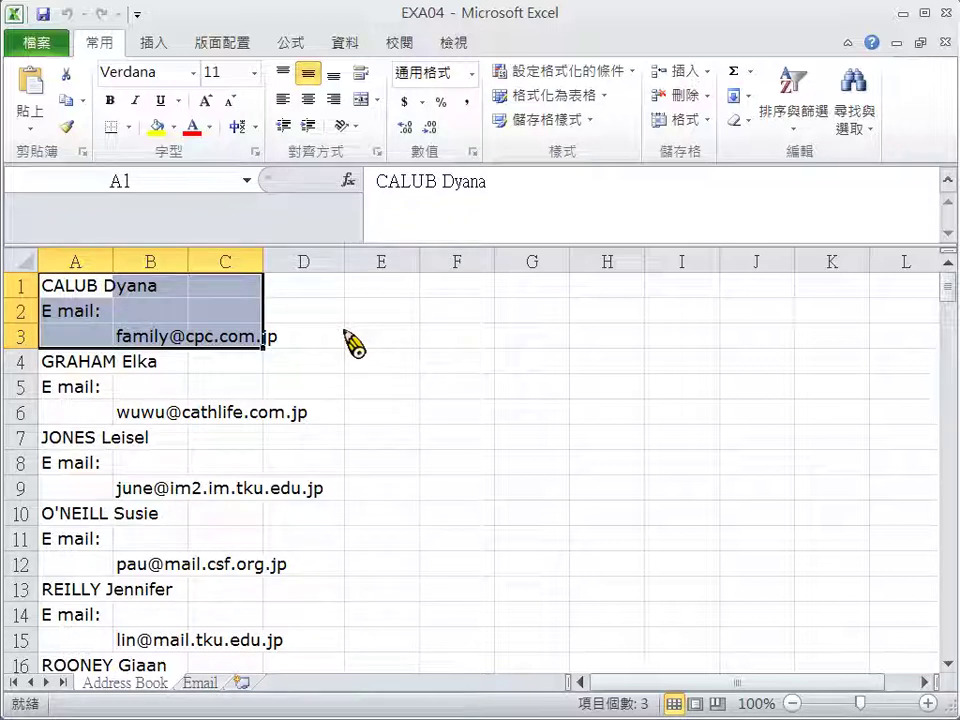
click(394, 340)
click(233, 342)
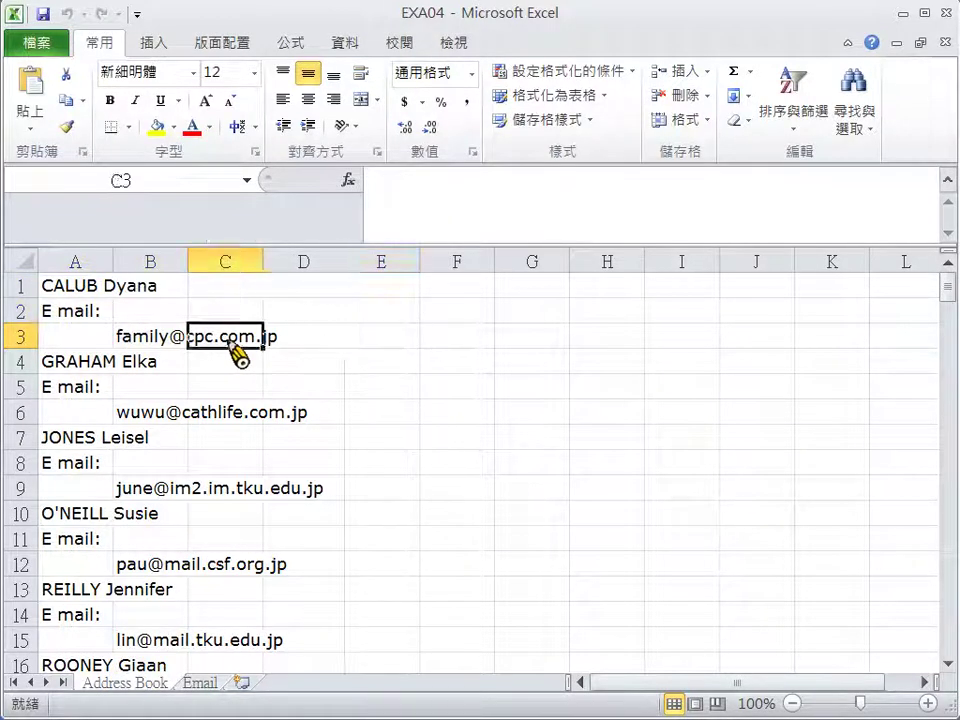
click(160, 340)
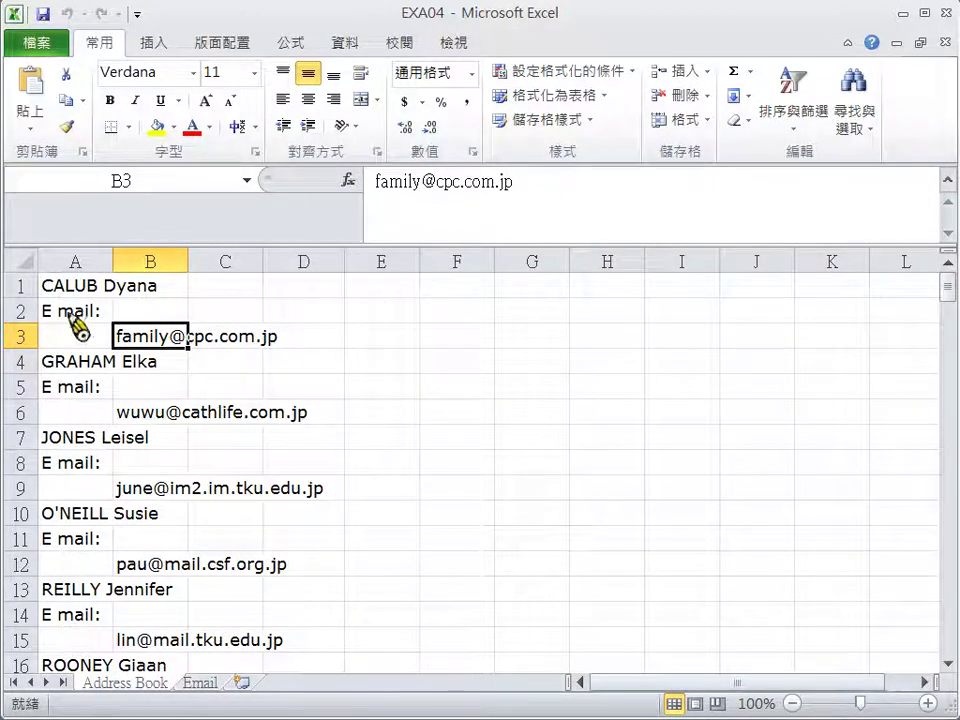
click(25, 272)
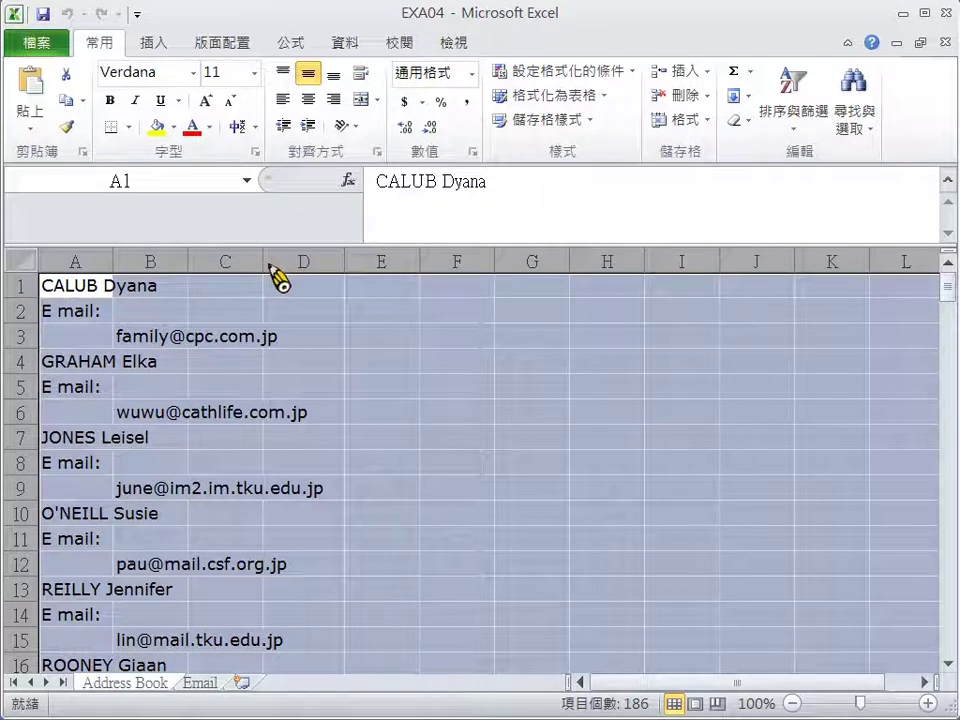
double_click(268, 263)
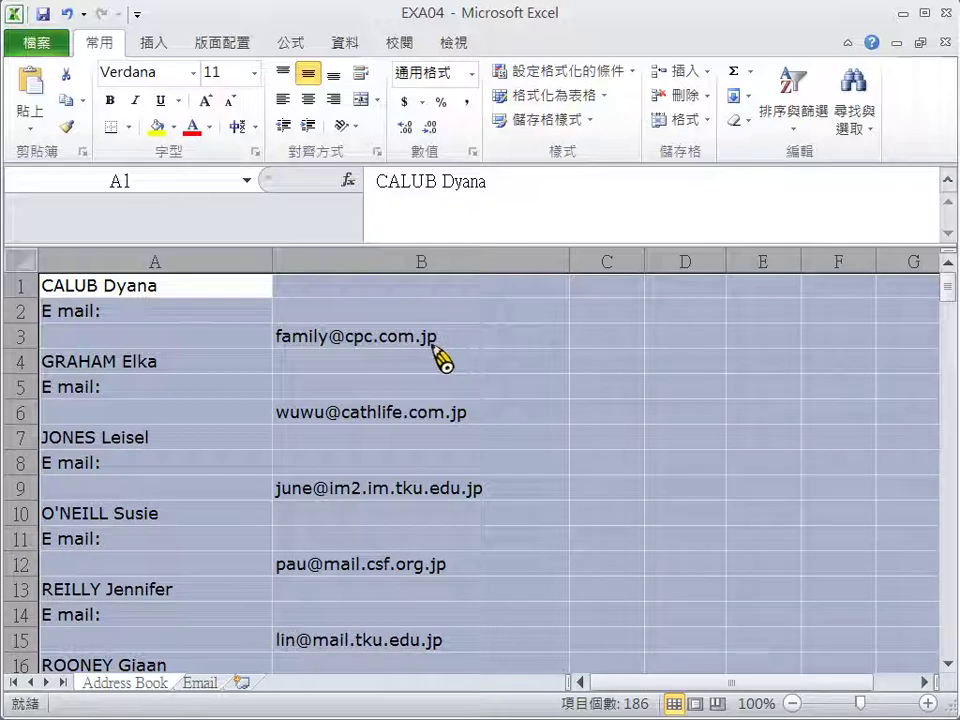
click(218, 338)
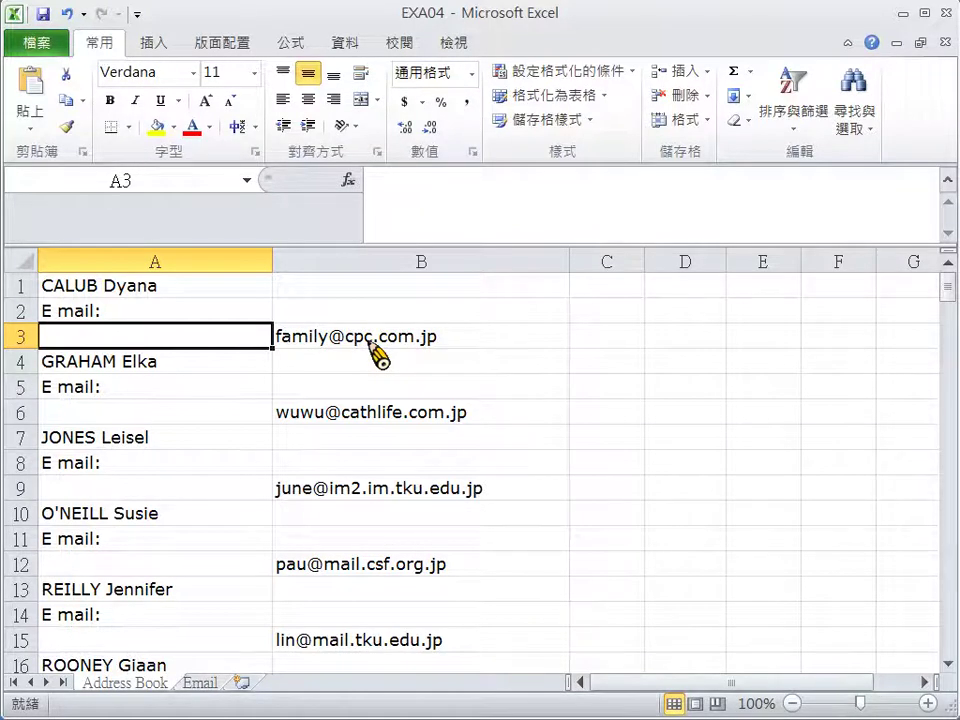
Copy the whole address list in columns A and B, dismissing the compatibility prompt by marking the program as correctly installed.
key(ctrl+a)
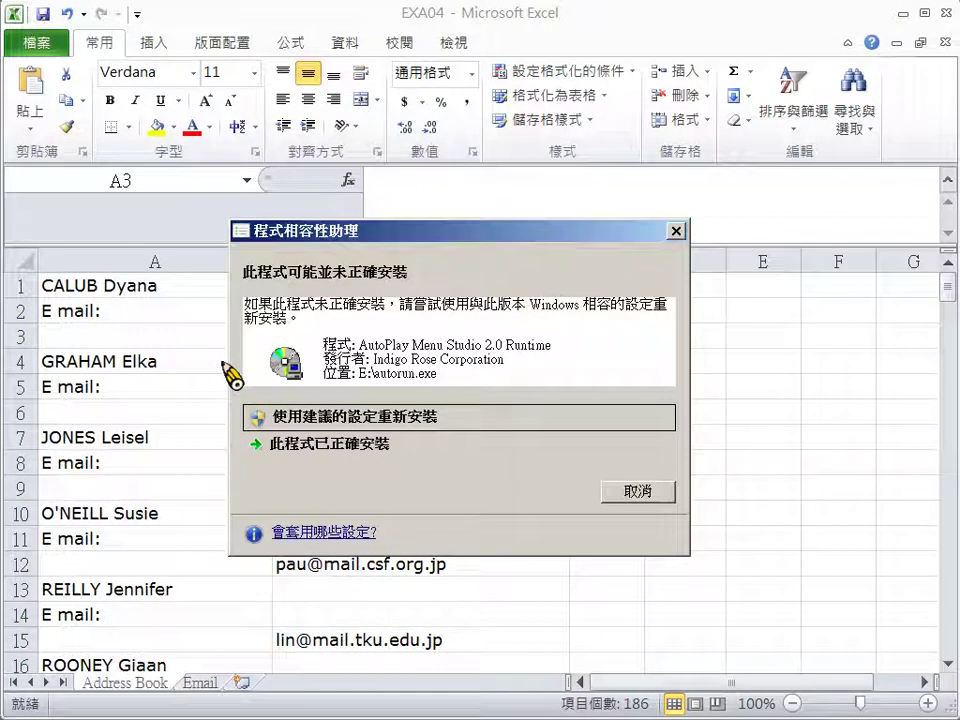
click(263, 442)
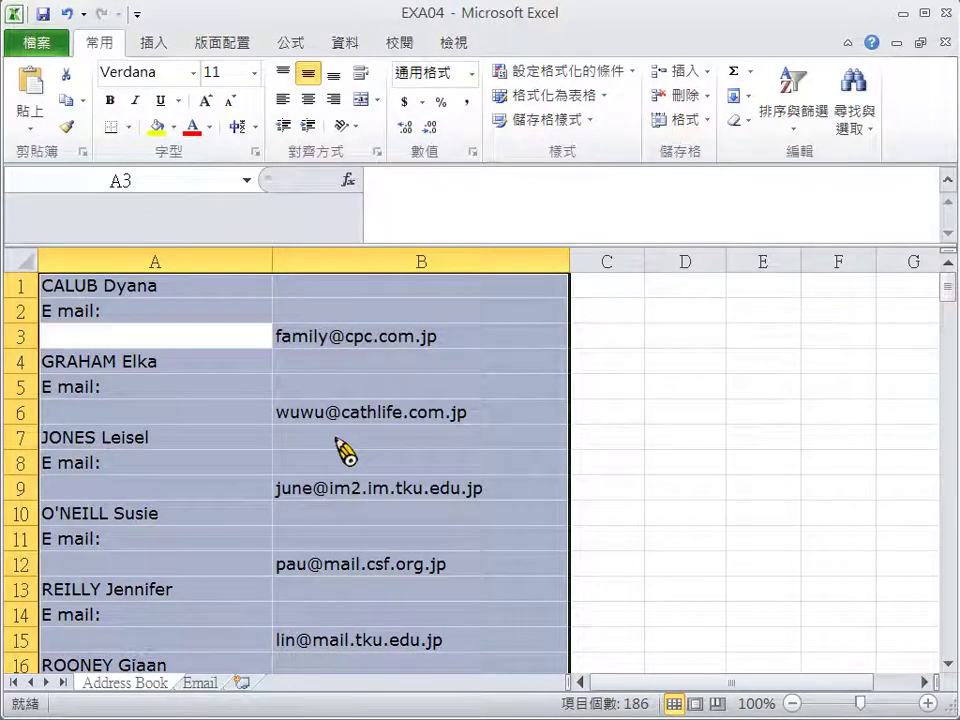
key(ctrl+c)
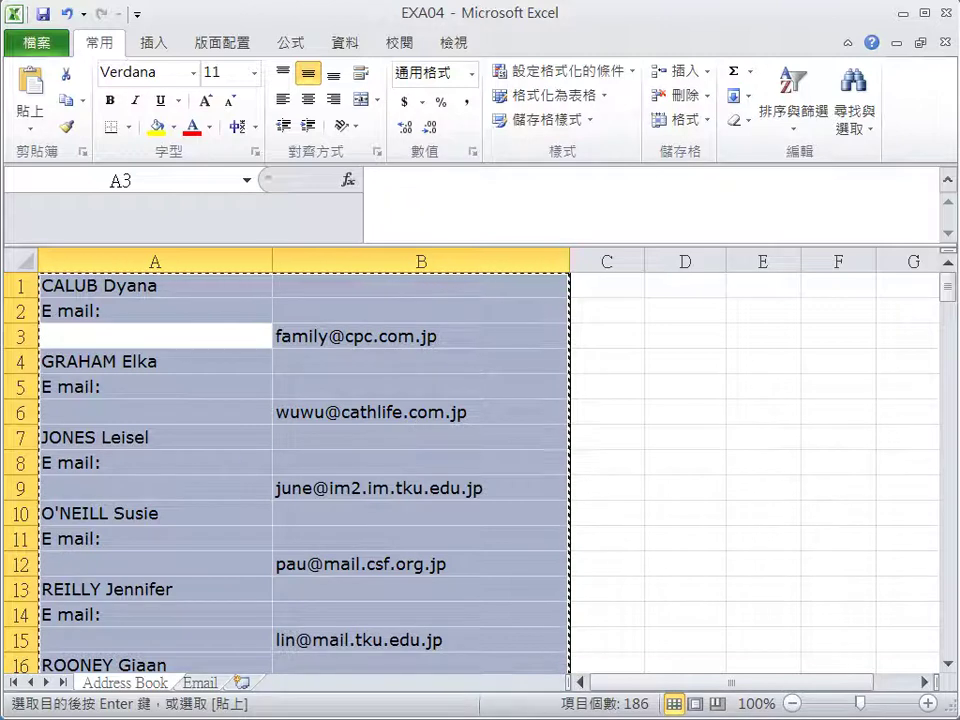
Switch to the blank Word document, enlarge its window to fill the screen and paste the copied address list.
key(alt+Tab)
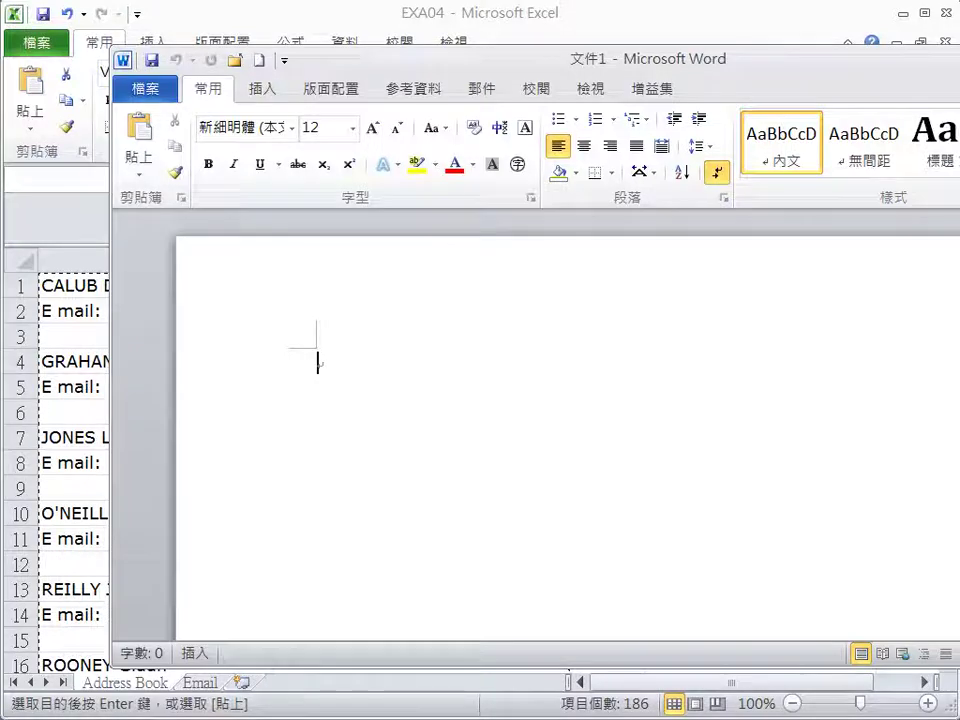
drag(730, 56, 573, 19)
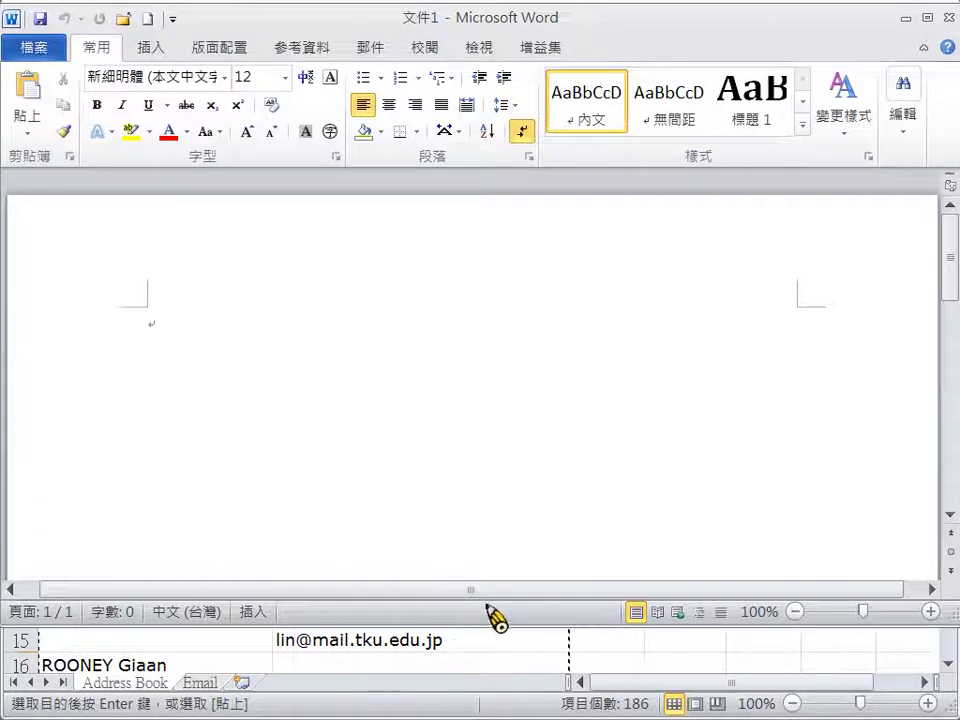
drag(505, 584, 493, 692)
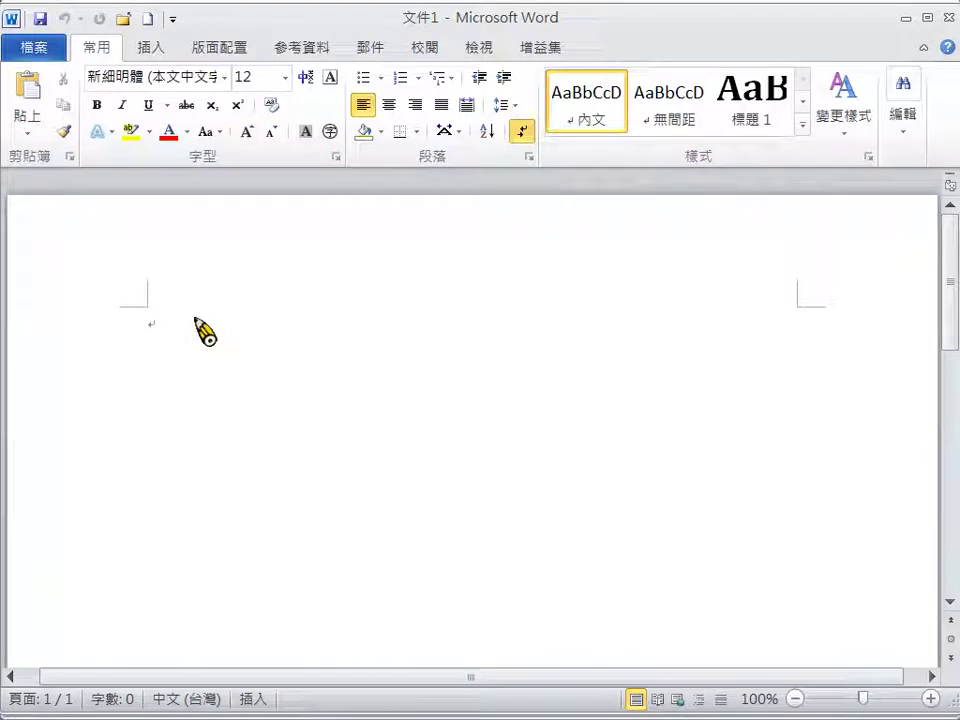
key(ctrl+v)
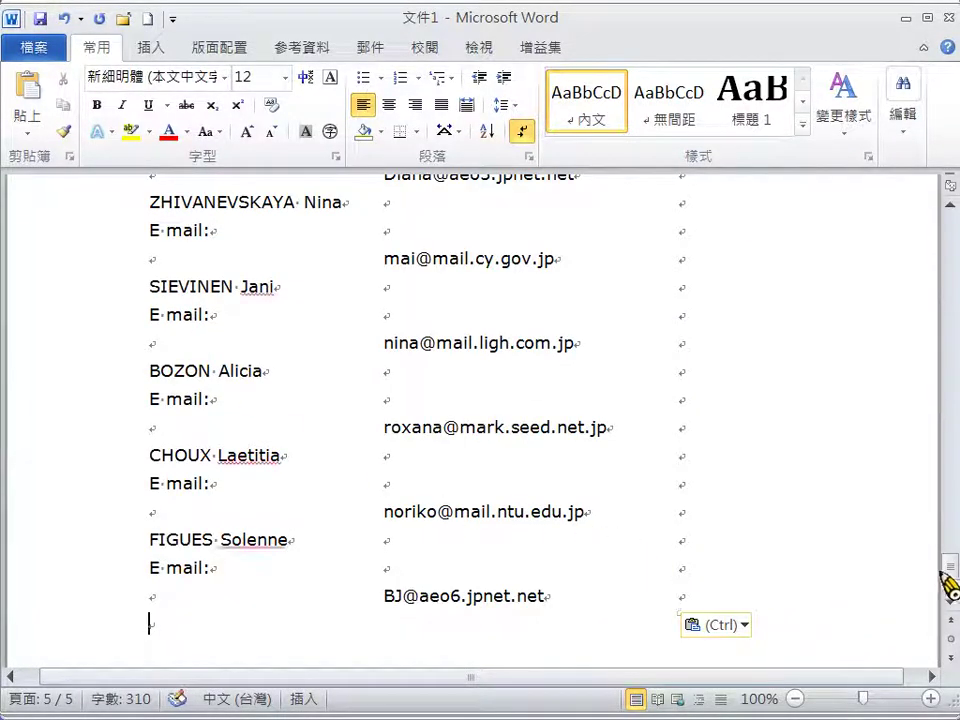
Convert the entire pasted table to text, separating the cell contents with paragraph marks.
drag(952, 567, 950, 222)
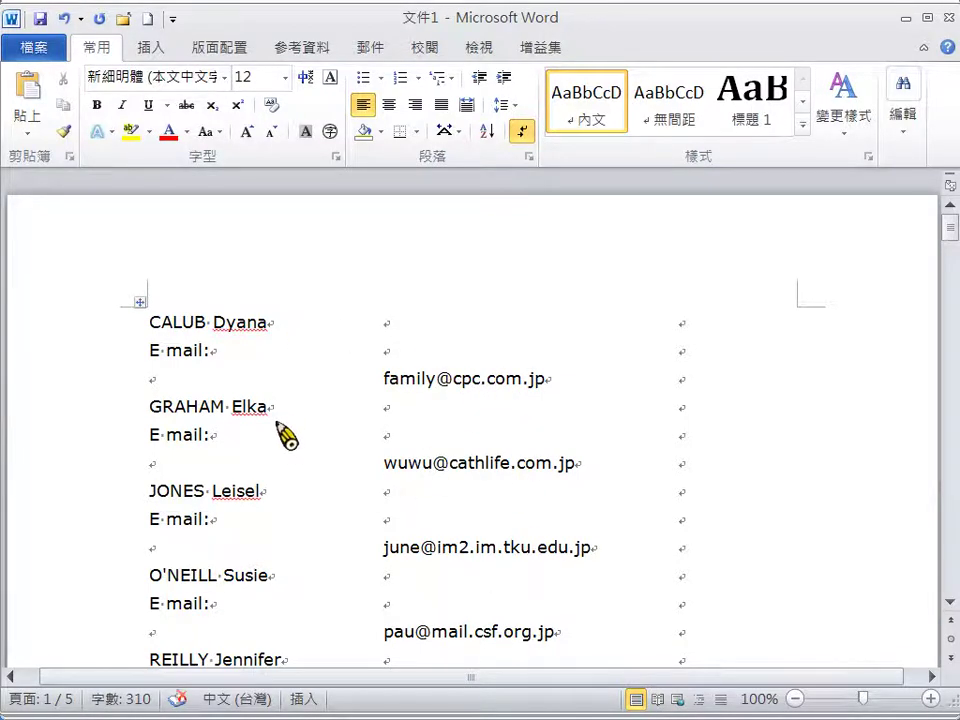
click(141, 303)
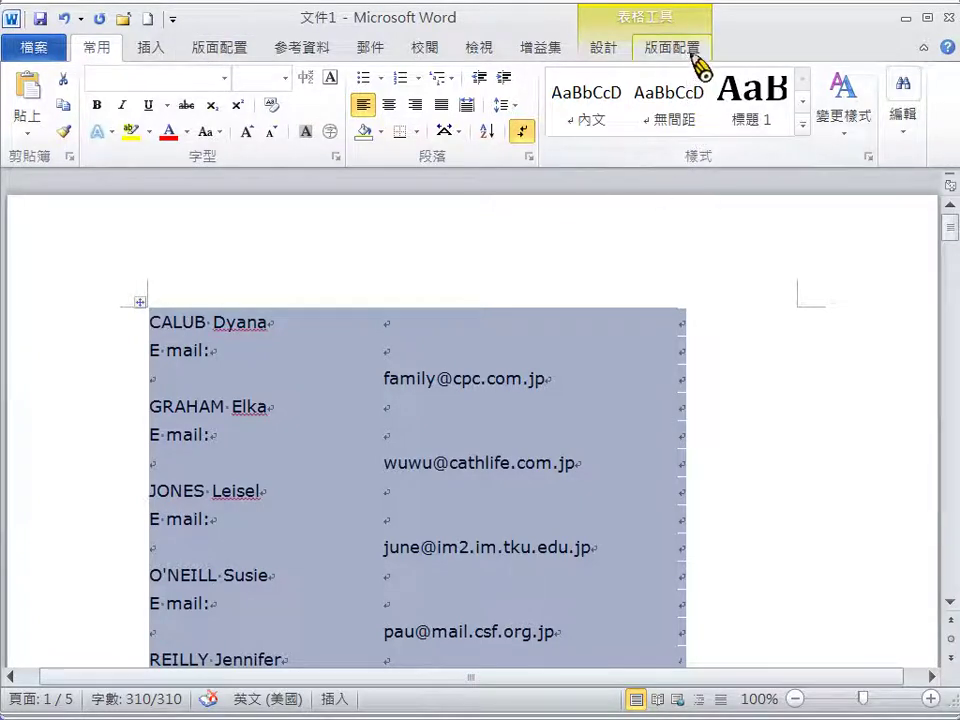
click(672, 47)
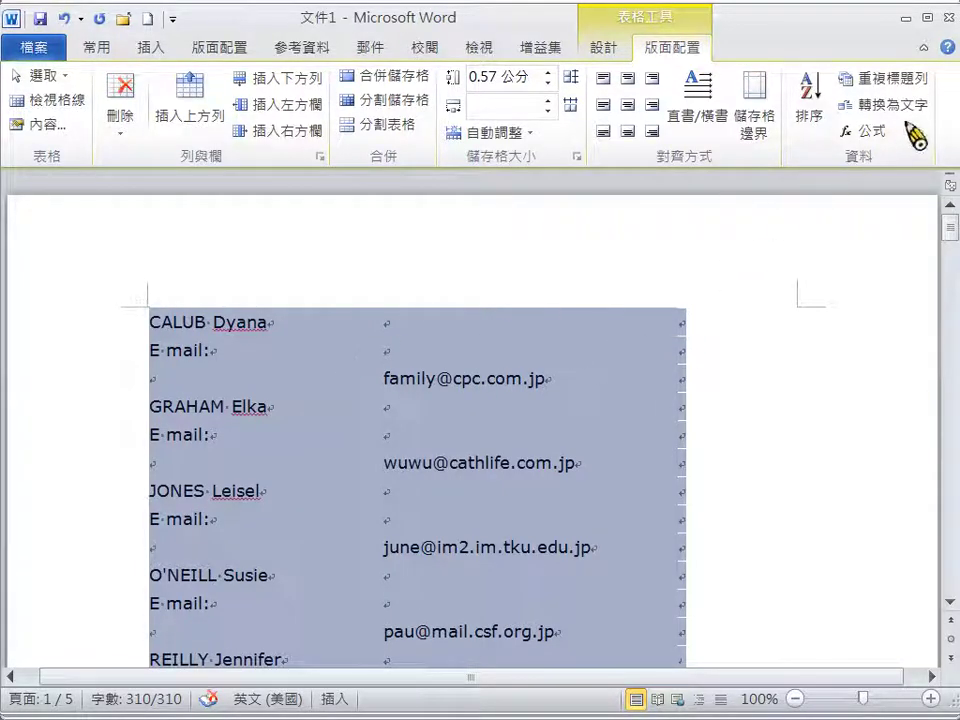
click(903, 105)
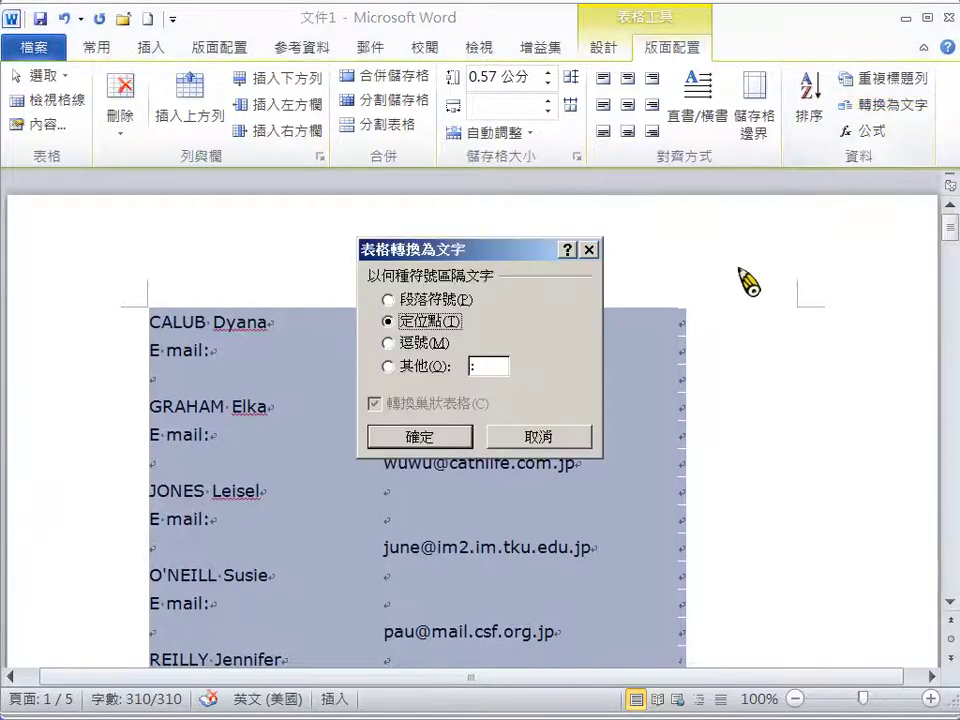
click(428, 300)
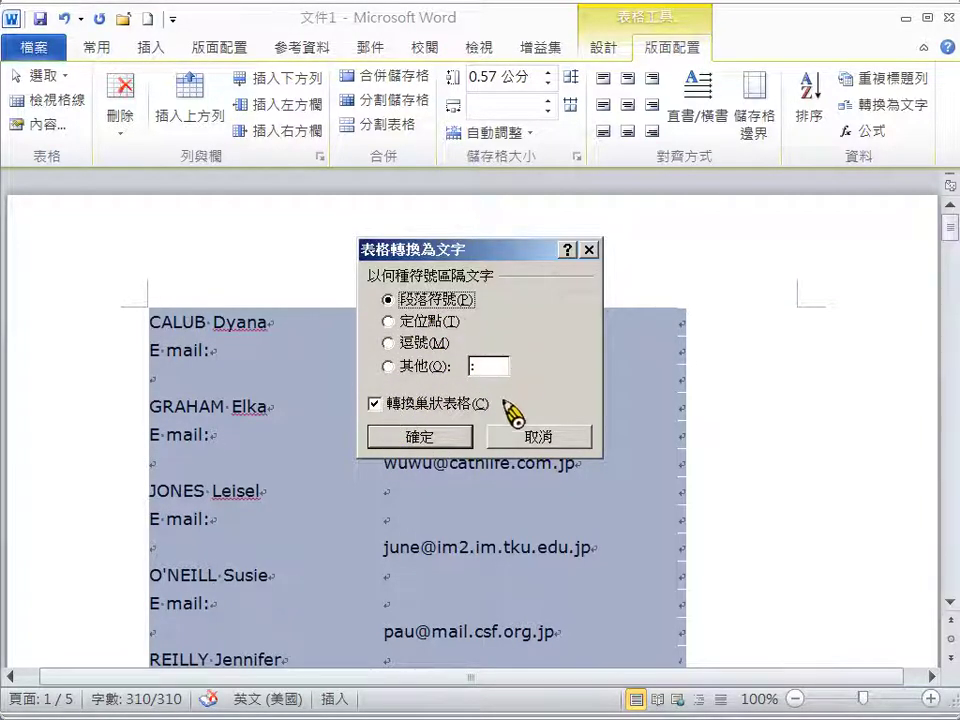
click(451, 447)
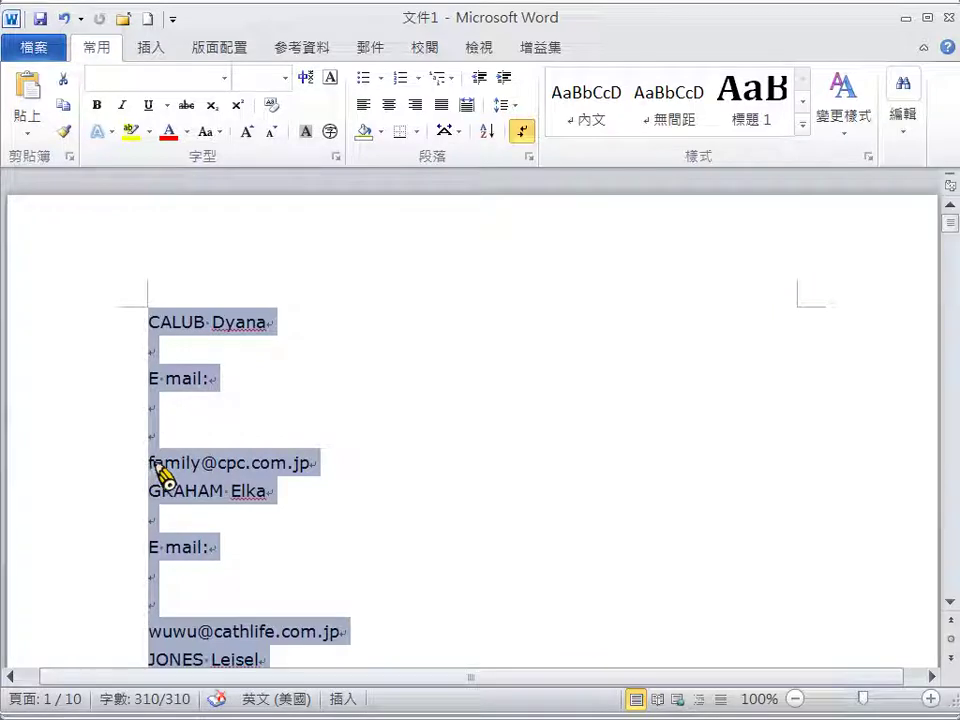
Convert the selected text to a table with 6 columns, separating the text at paragraphs.
click(152, 48)
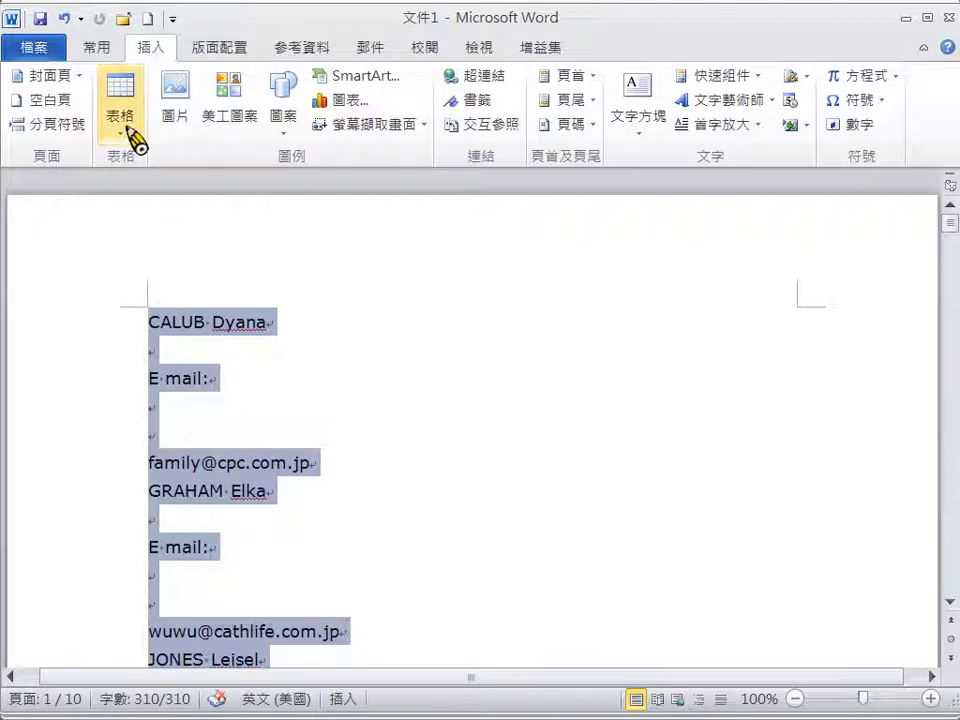
click(121, 120)
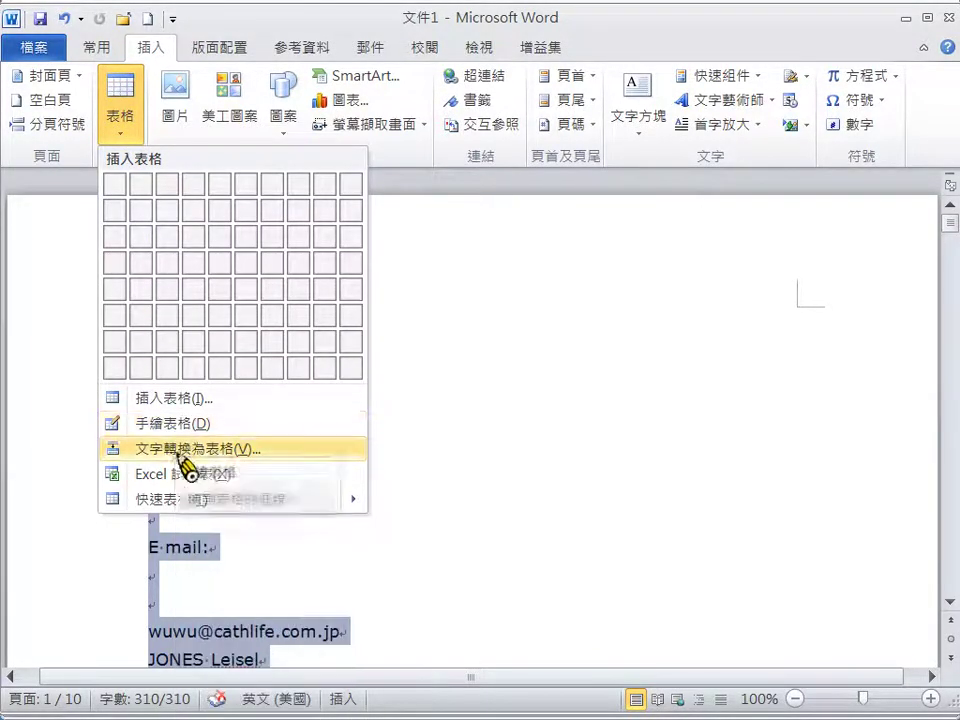
click(290, 460)
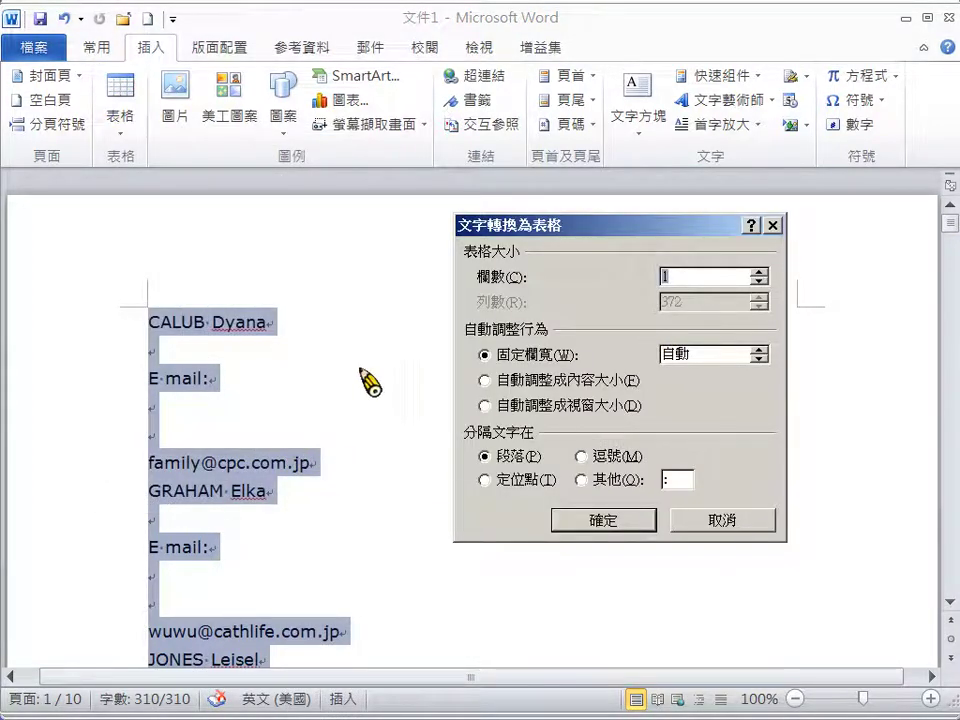
click(760, 273)
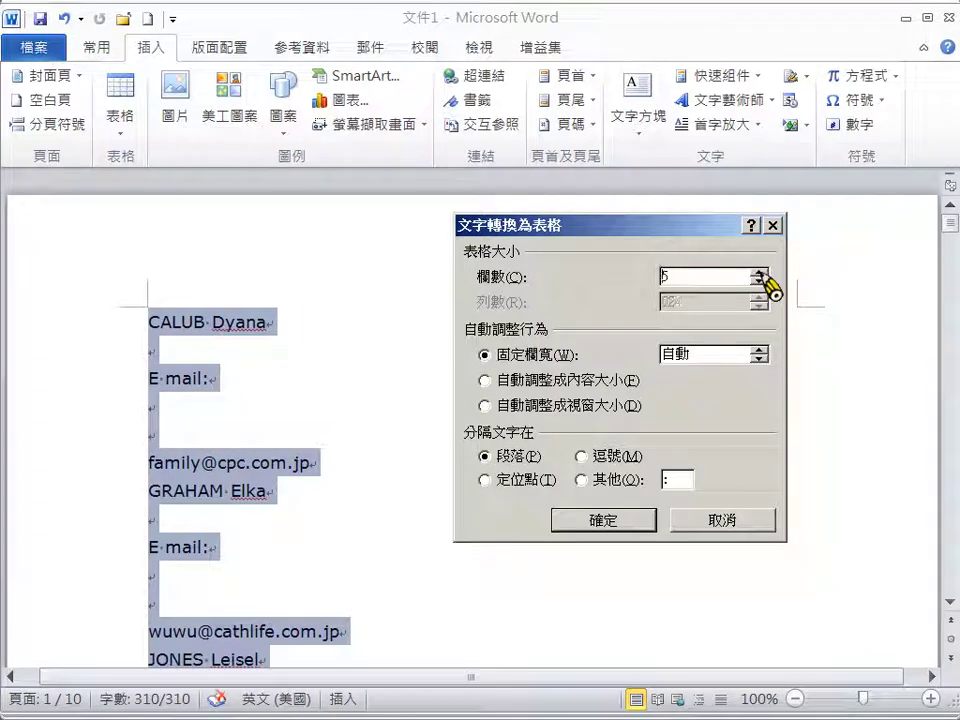
click(760, 273)
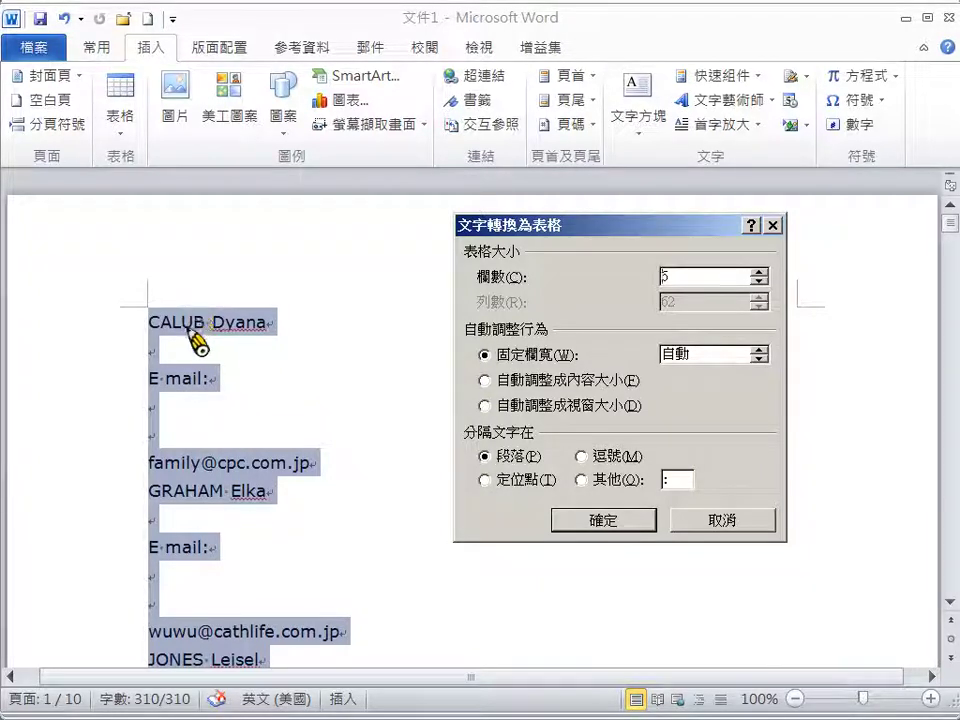
key(Up)
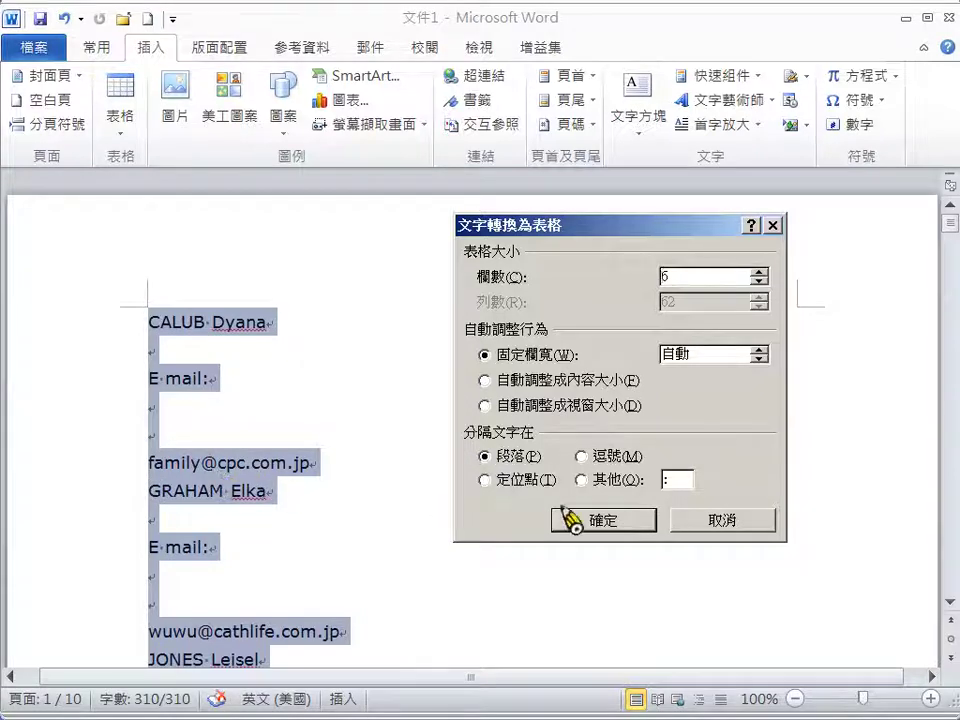
click(625, 537)
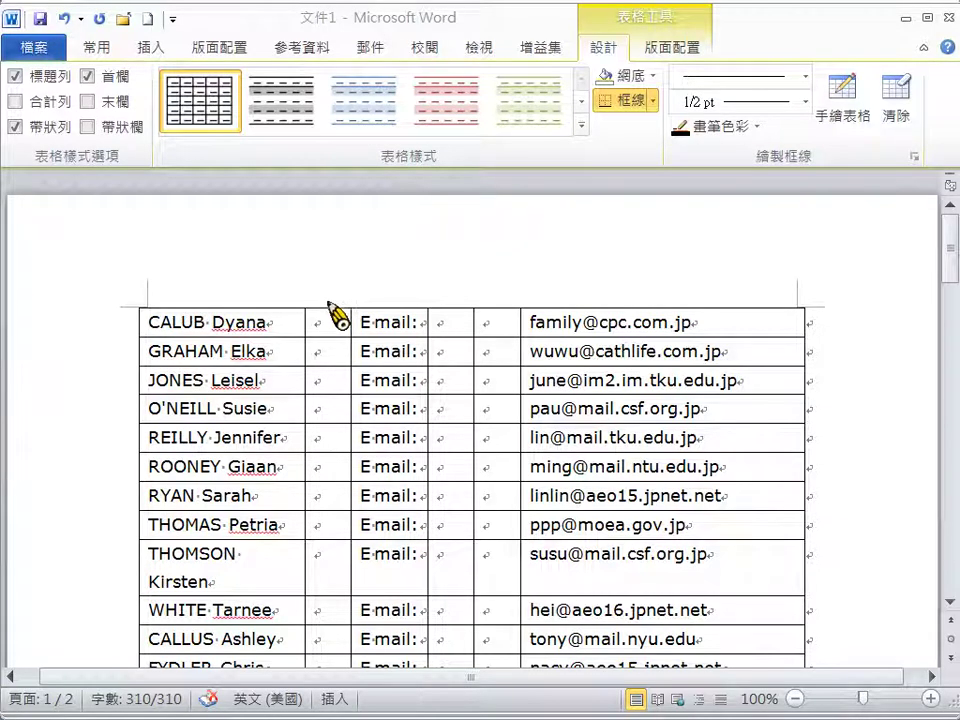
Delete the three empty columns from the Word table, leaving only the name, E mail label and address columns.
key(ctrl+a)
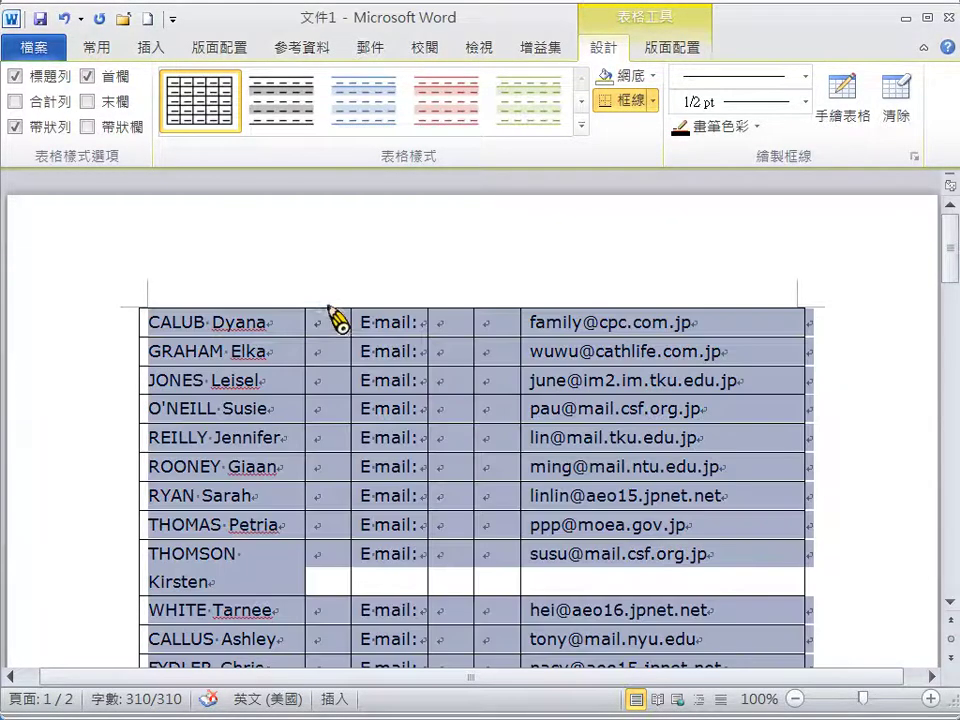
click(338, 318)
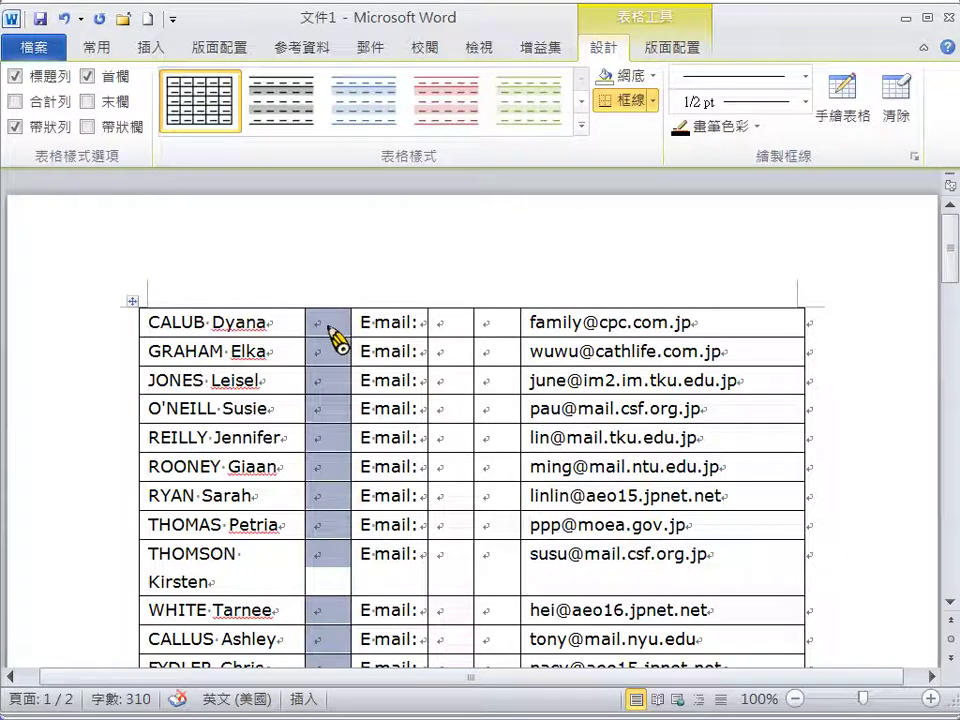
right_click(333, 338)
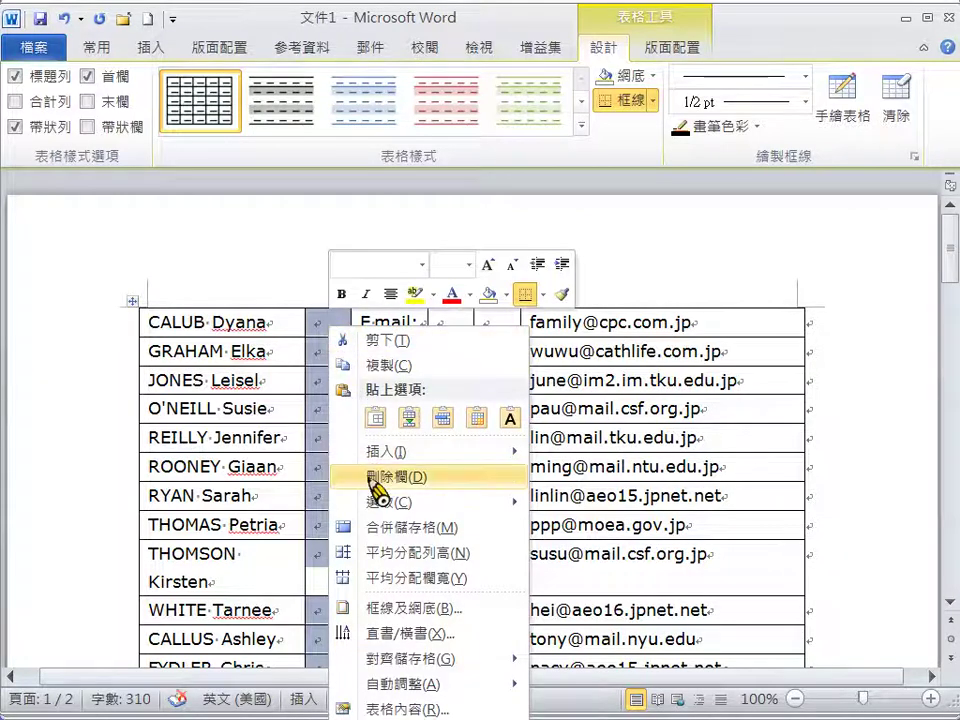
click(376, 477)
drag(415, 313, 441, 318)
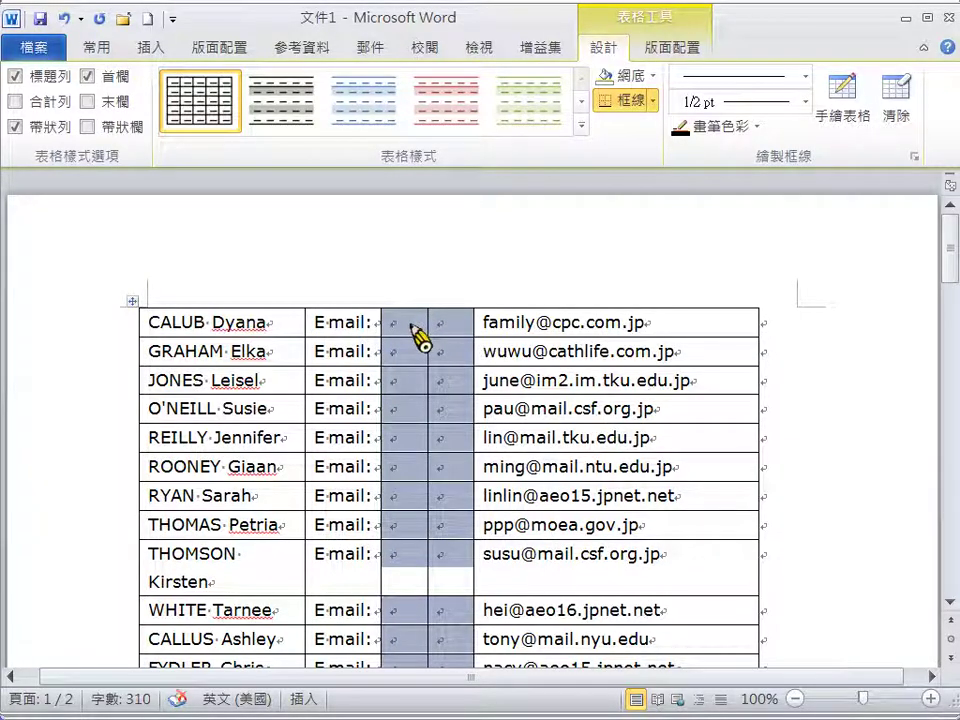
right_click(420, 335)
click(450, 476)
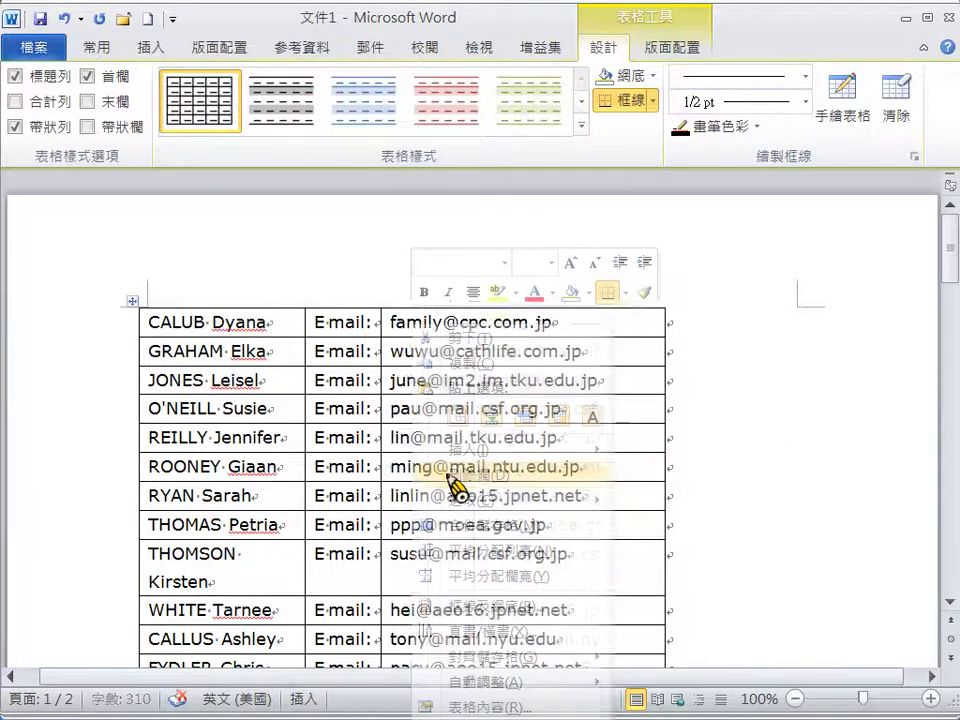
Change the names in the table's first column to capitalize each word.
click(231, 306)
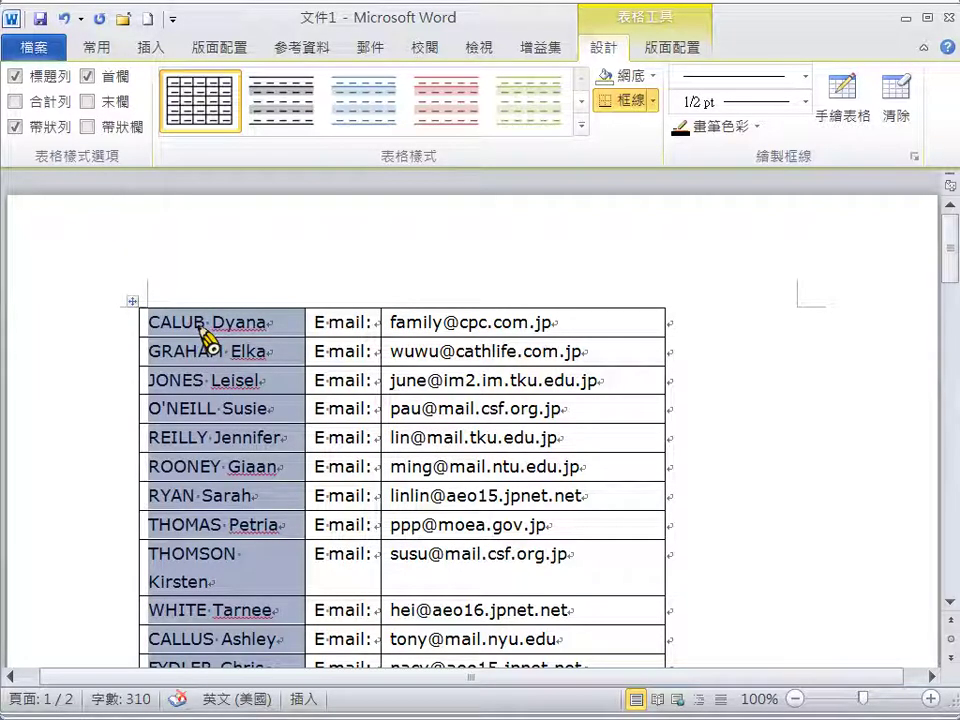
click(98, 46)
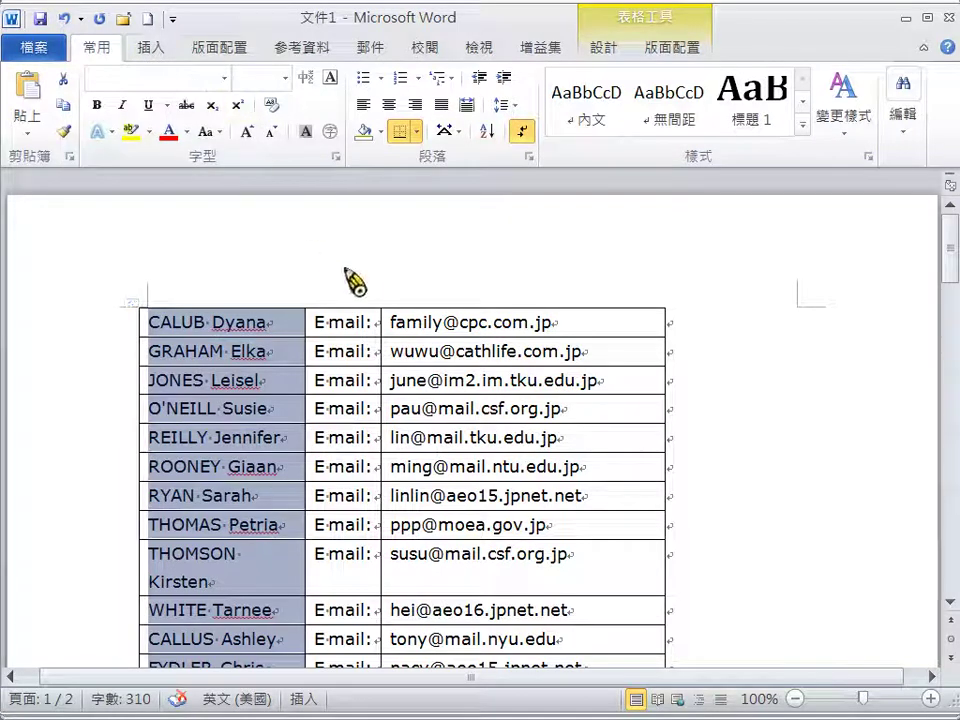
click(224, 133)
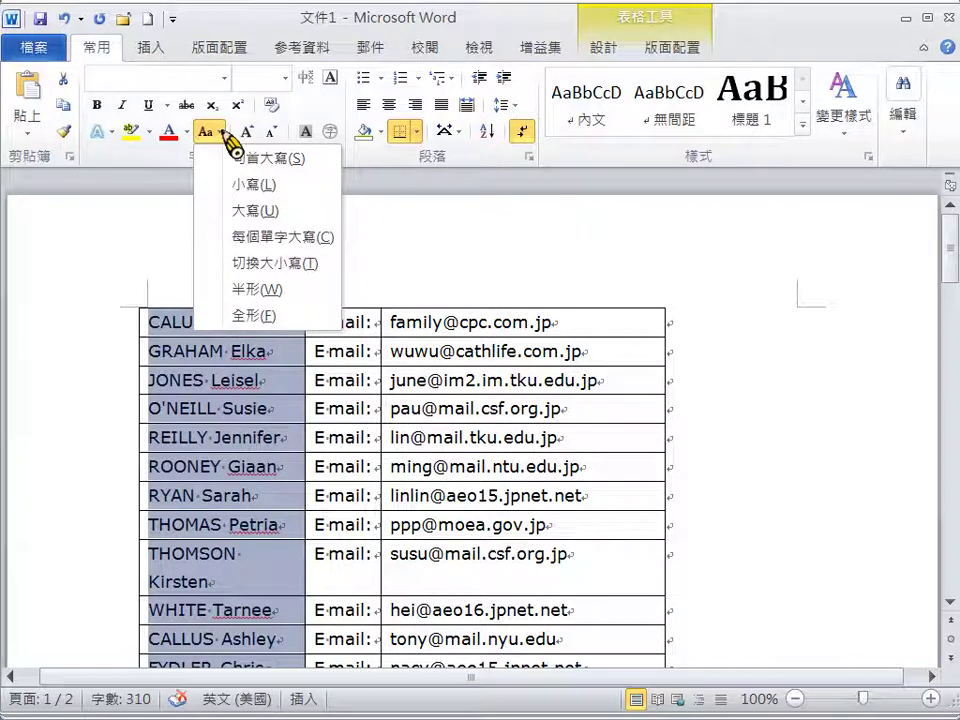
click(232, 240)
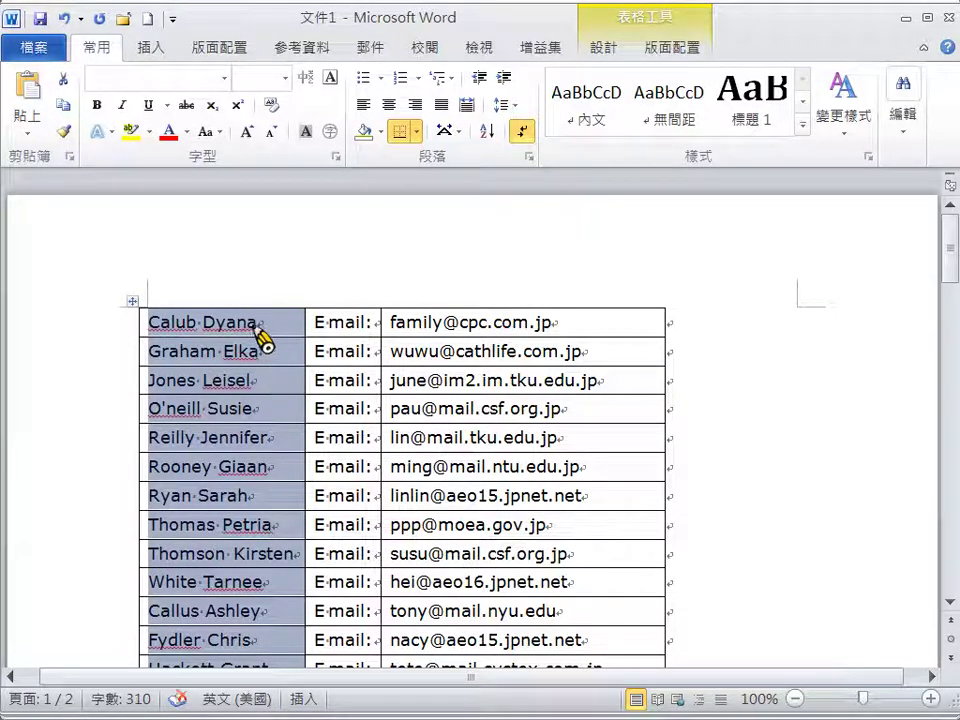
Copy the entire Word table, switch to the EXA04 workbook in Excel and clear all contents of the Address Book sheet.
click(133, 302)
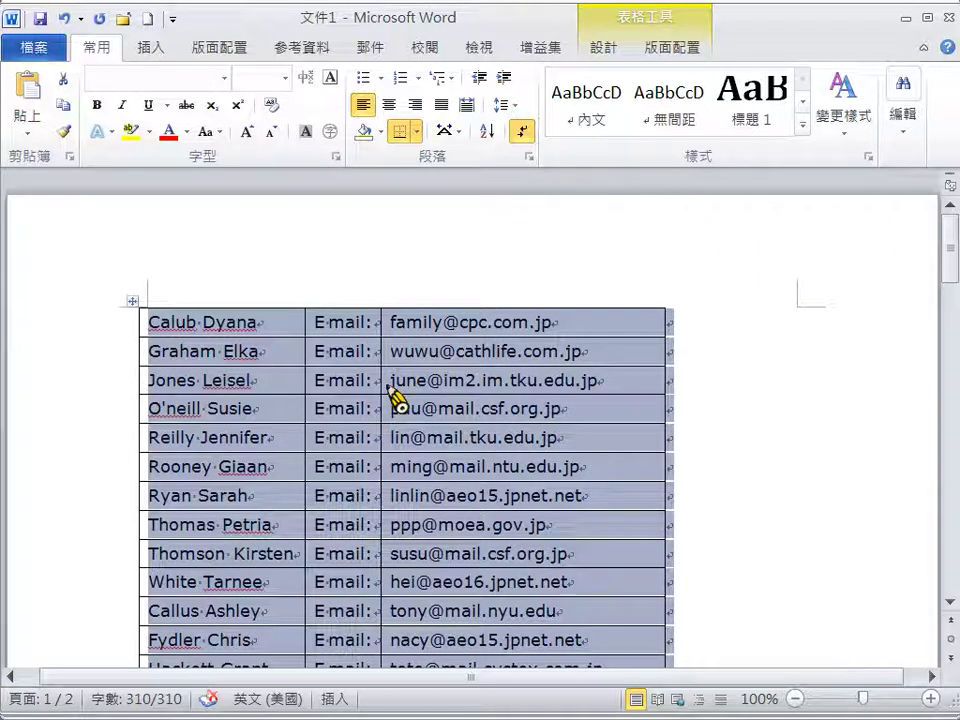
key(alt+Tab)
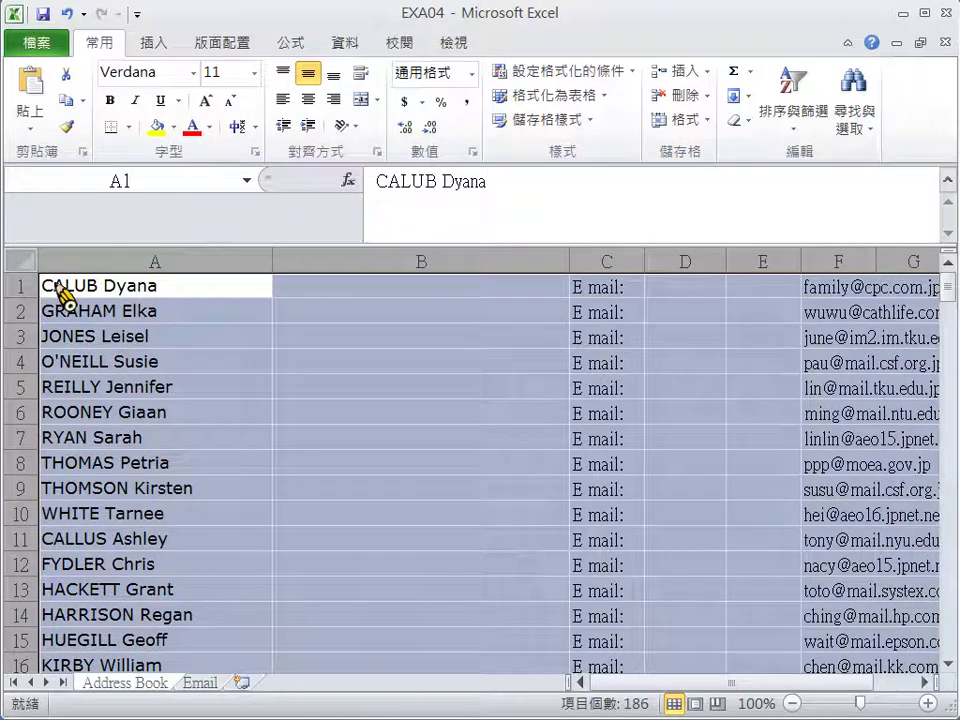
key(Delete)
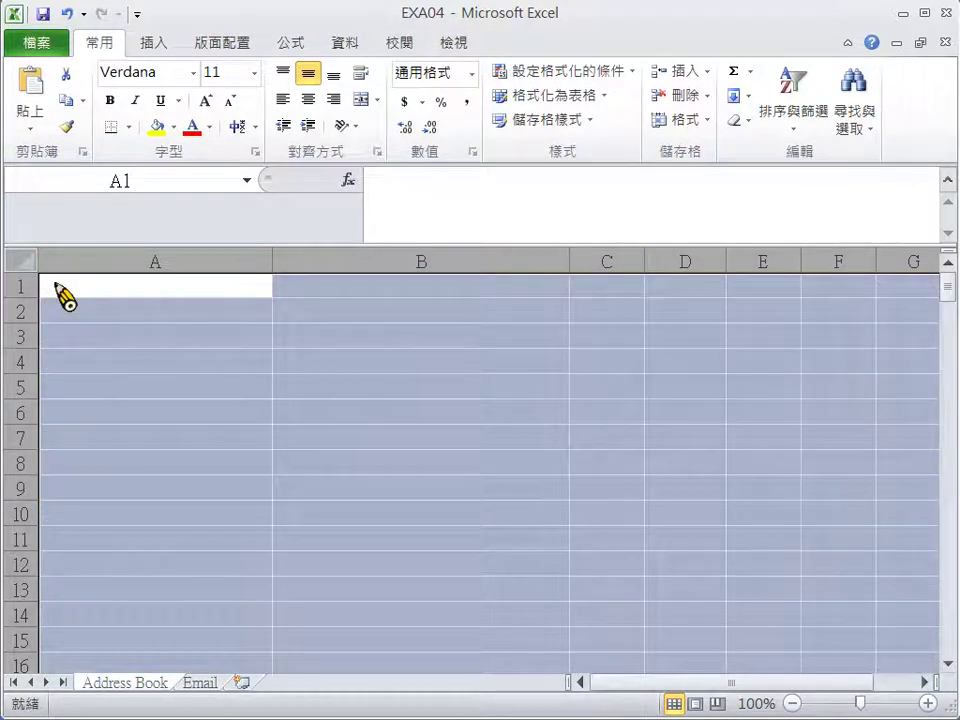
click(57, 287)
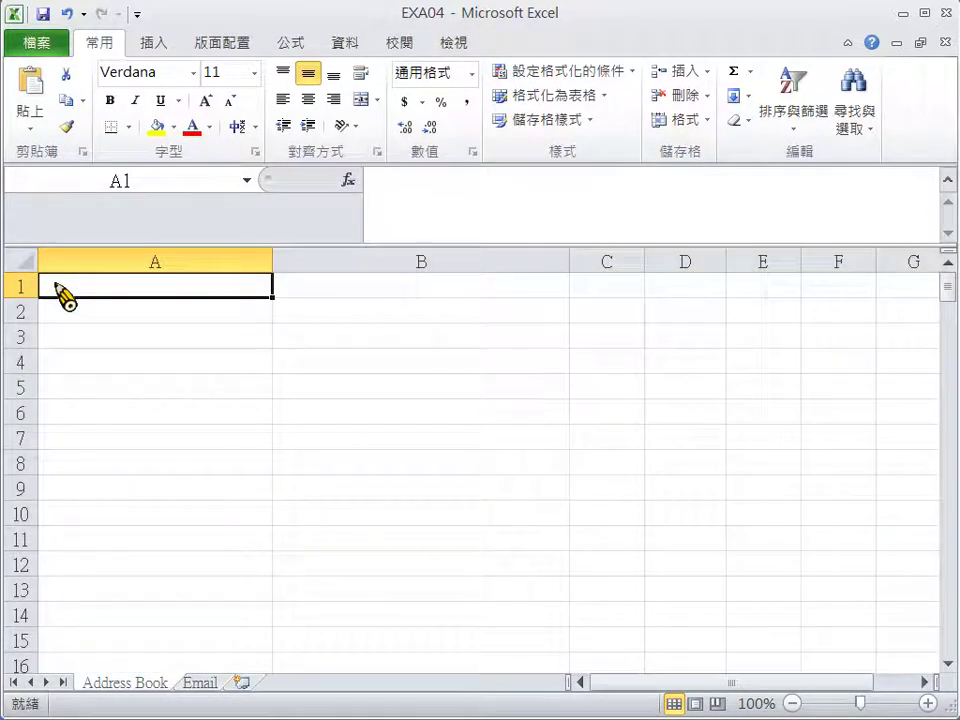
click(26, 260)
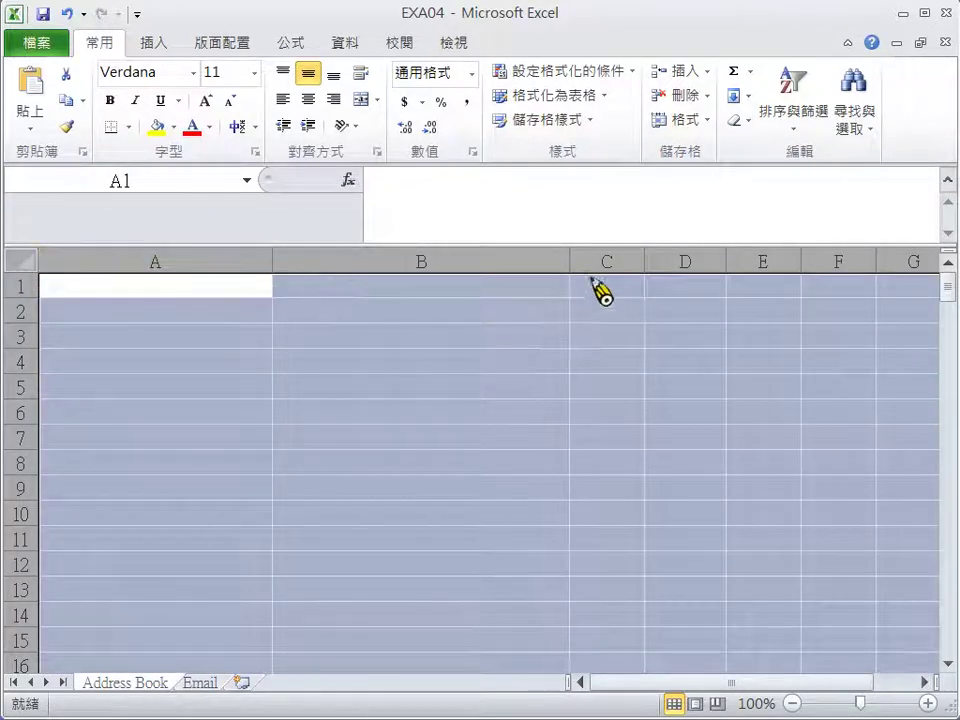
Paste the copied table at cell A1 of the Address Book sheet, matching the destination formatting.
click(203, 290)
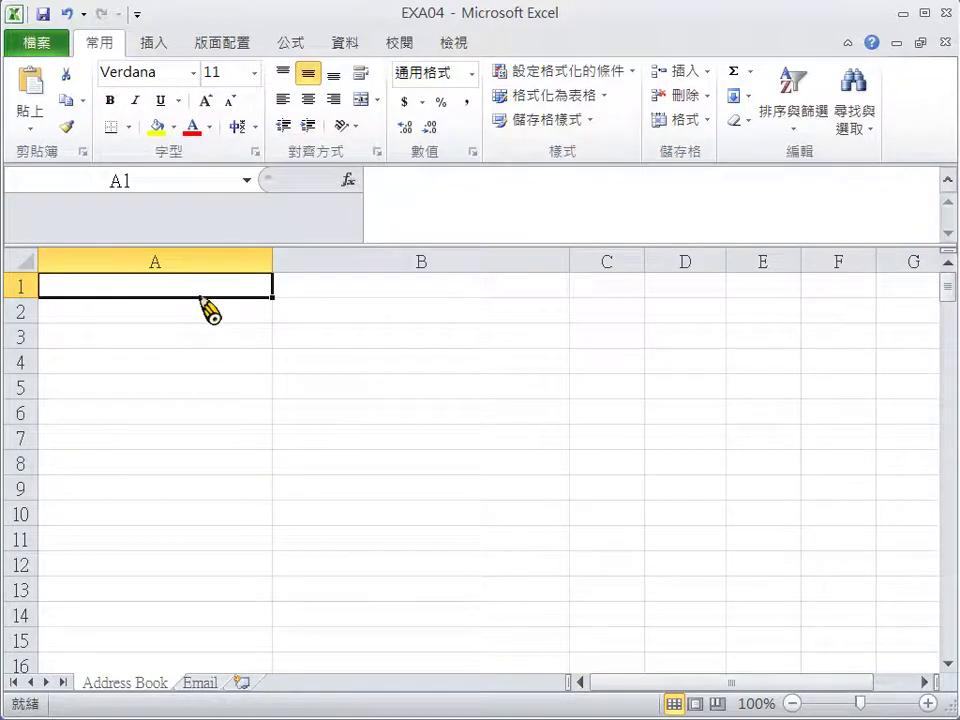
key(ctrl+v)
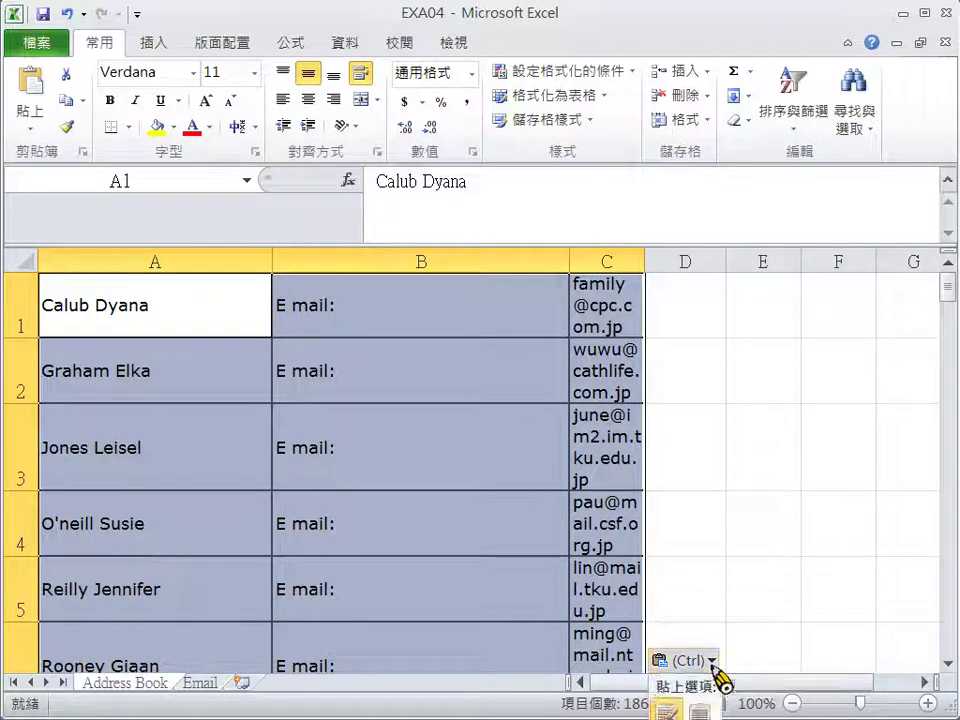
click(712, 662)
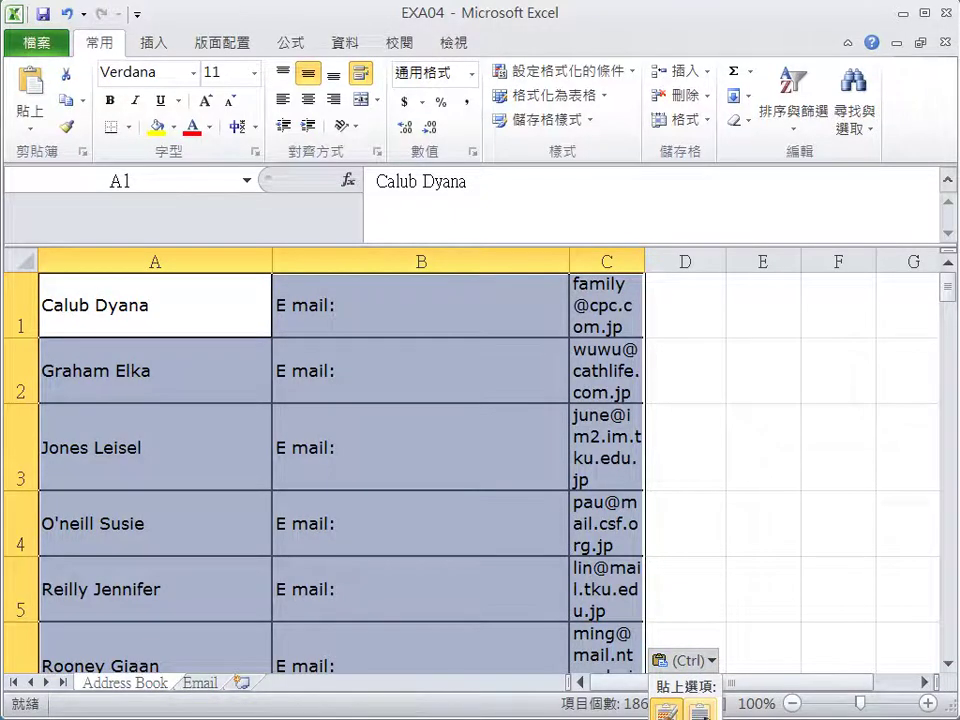
click(700, 710)
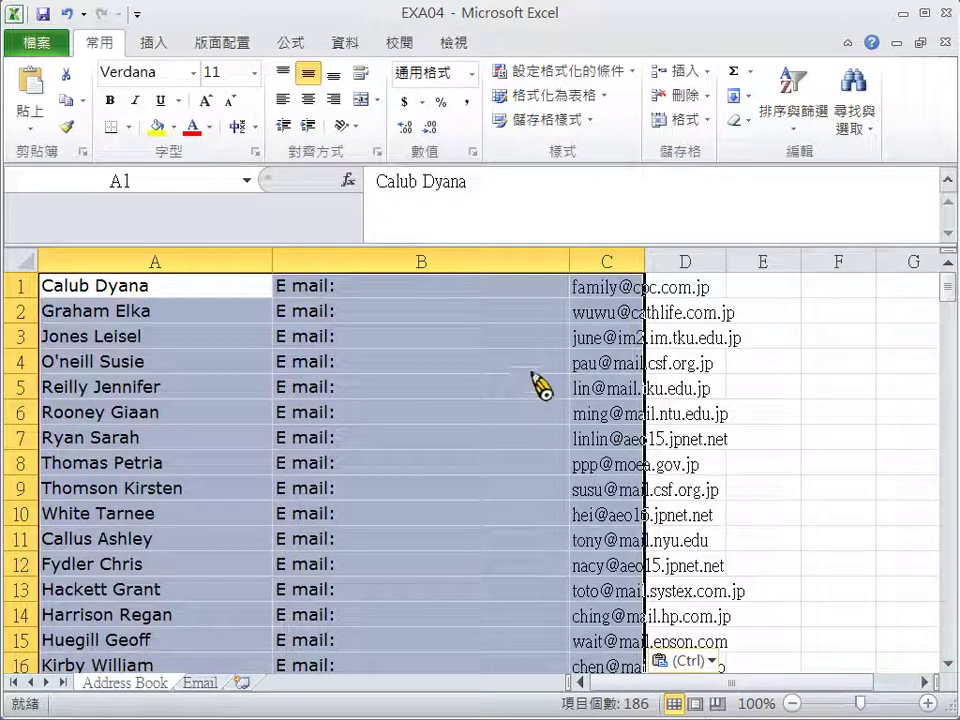
Fit the widths of all columns on the Address Book sheet to their contents.
drag(570, 262, 441, 271)
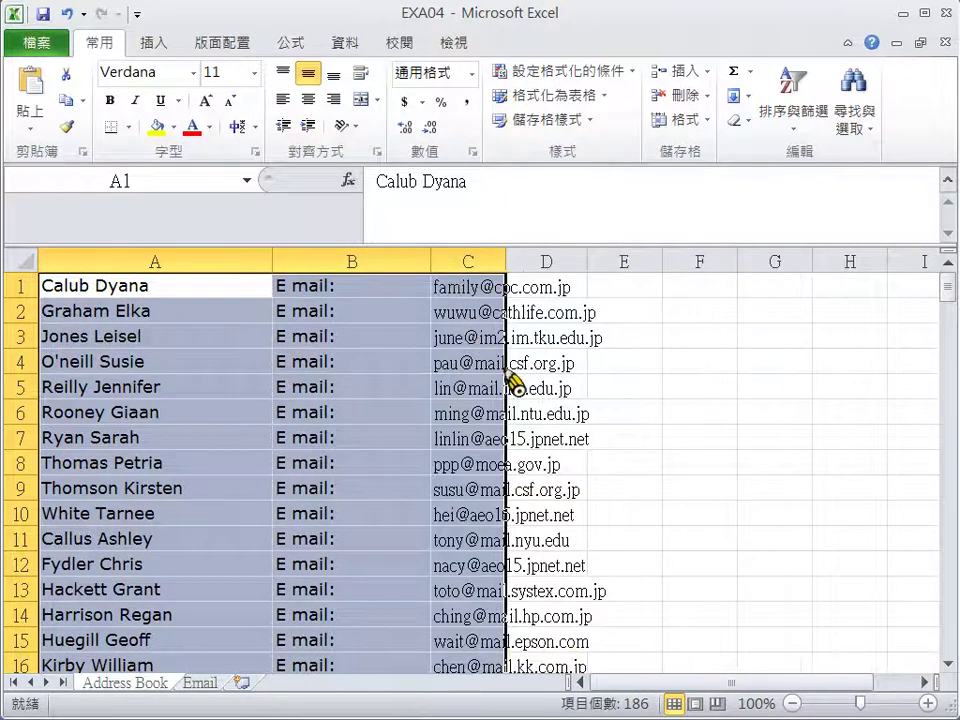
click(26, 262)
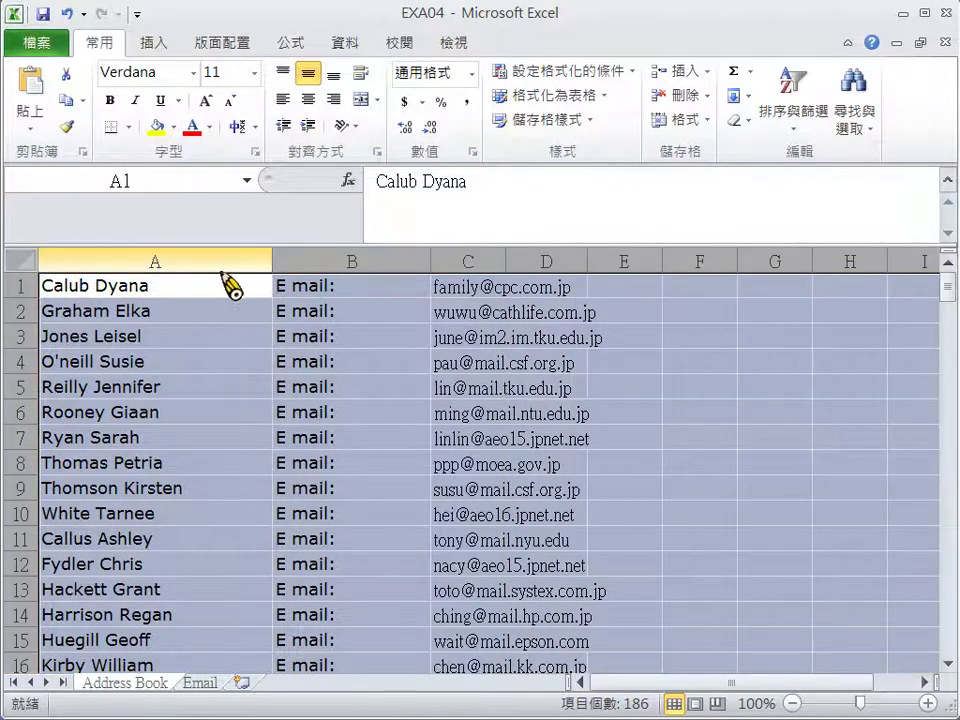
double_click(272, 262)
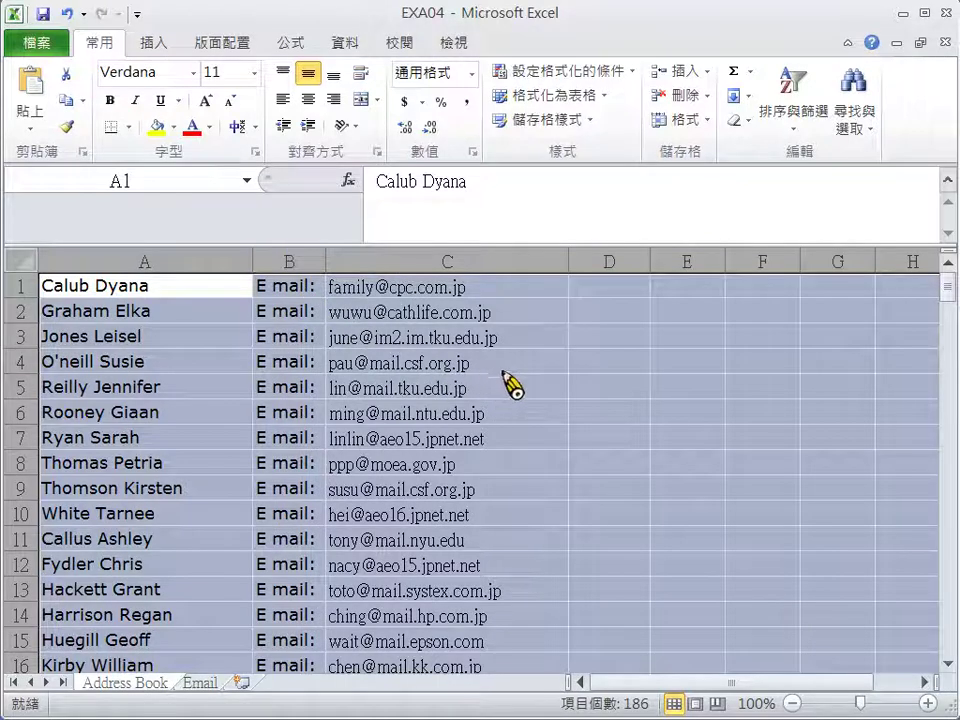
click(522, 310)
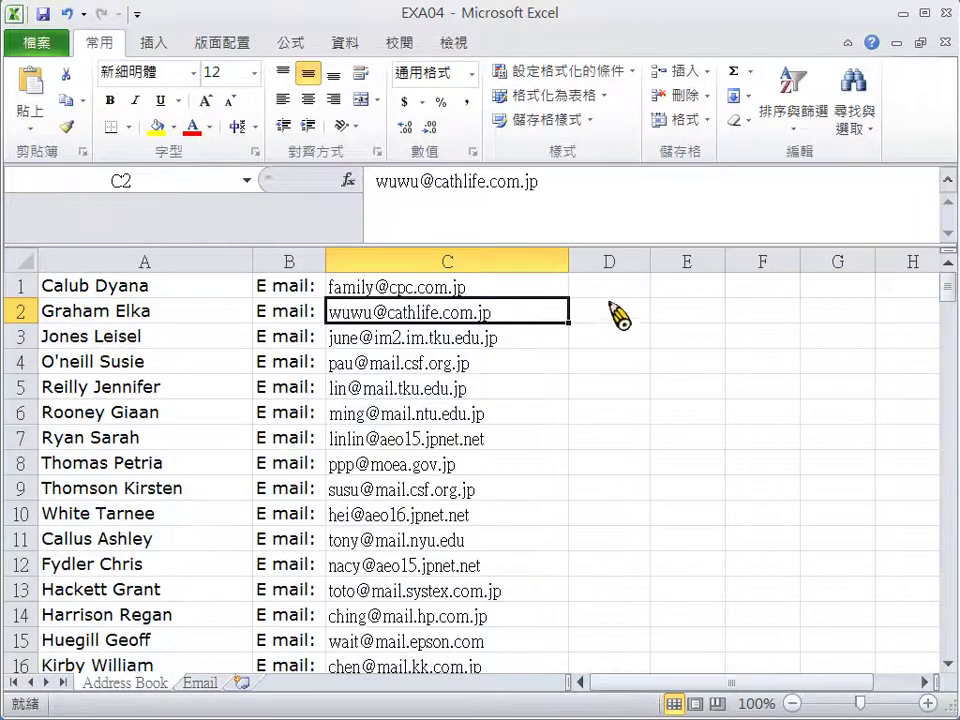
Enter the formula =B1&C1 in cell D1 and fill it down column D for every person in the list.
click(614, 290)
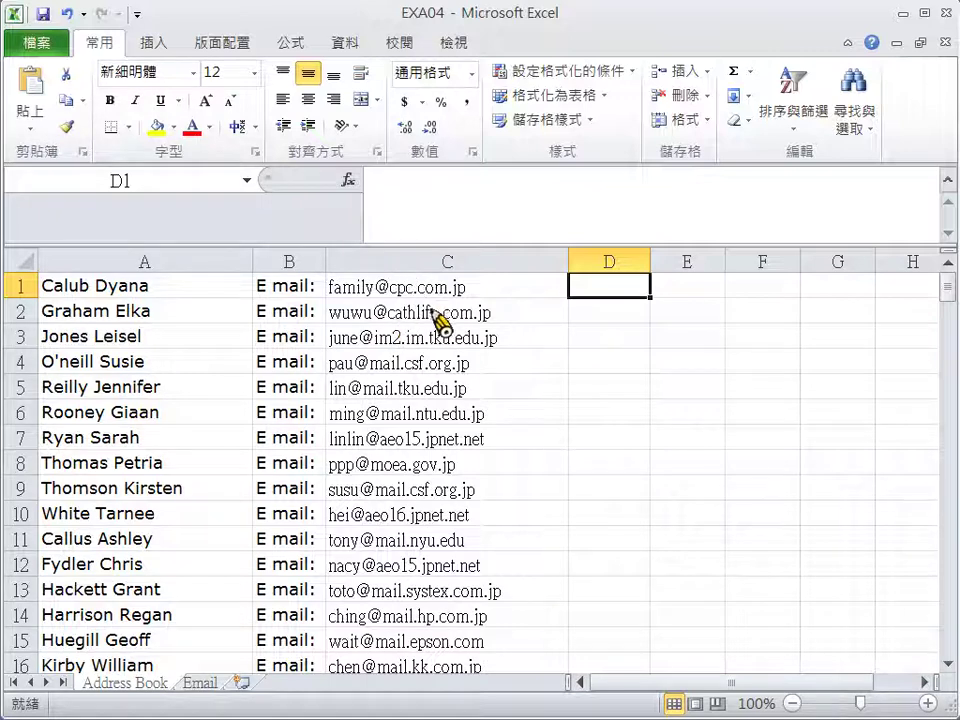
click(445, 206)
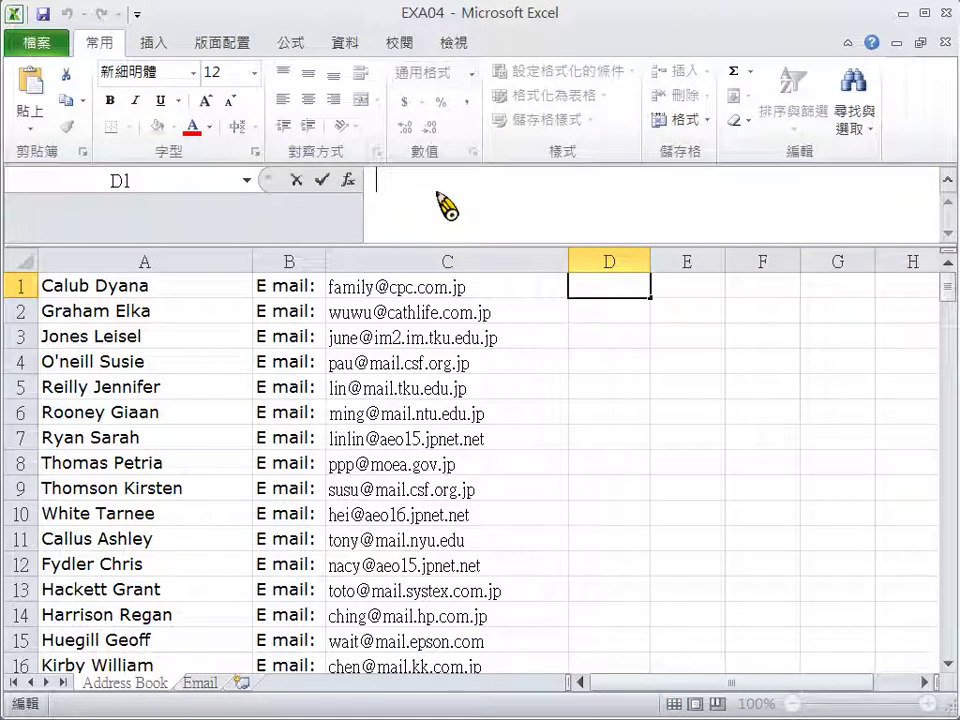
text(=)
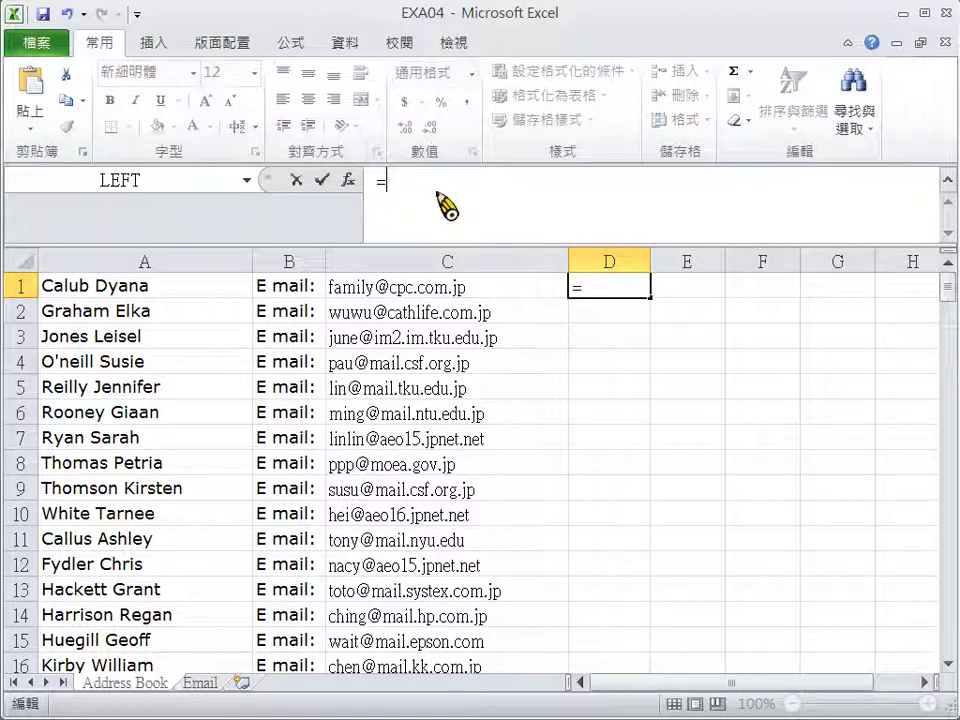
click(289, 292)
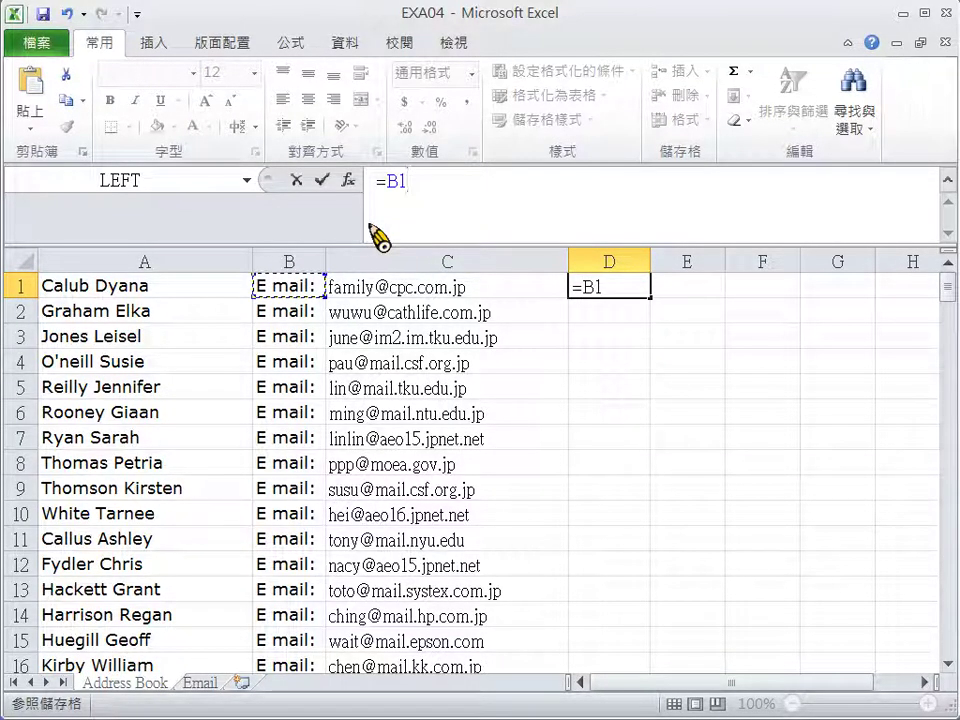
text(&)
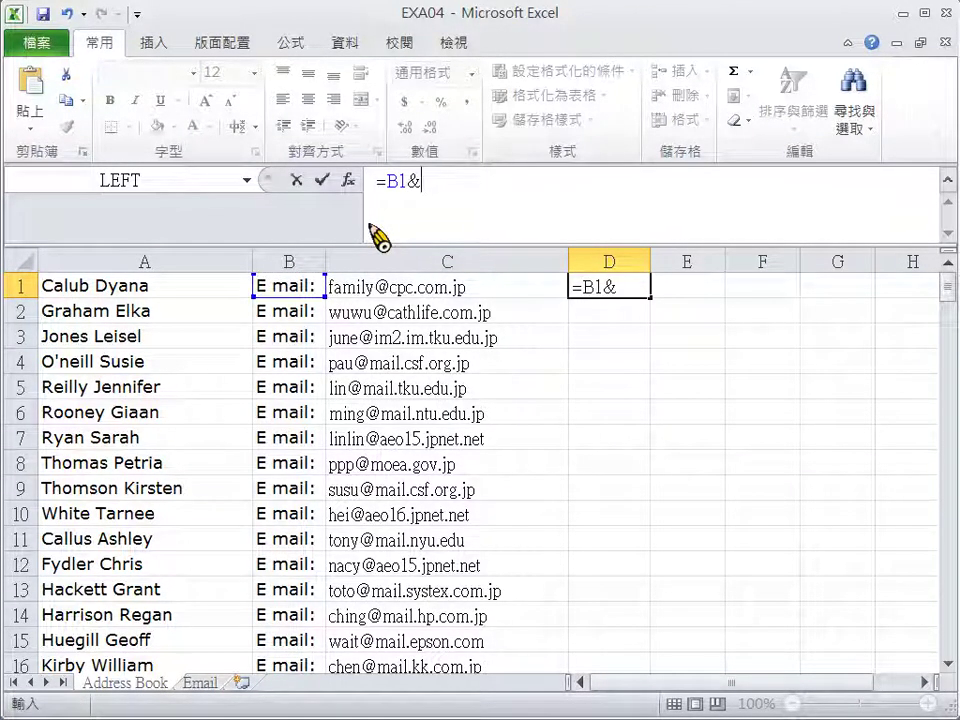
click(437, 290)
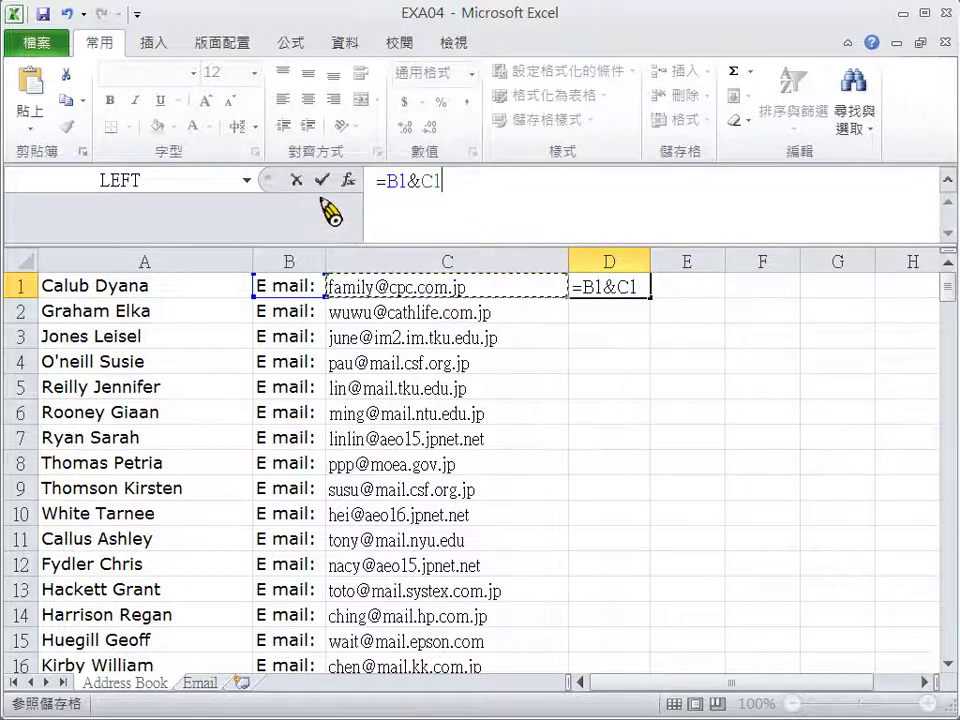
click(322, 180)
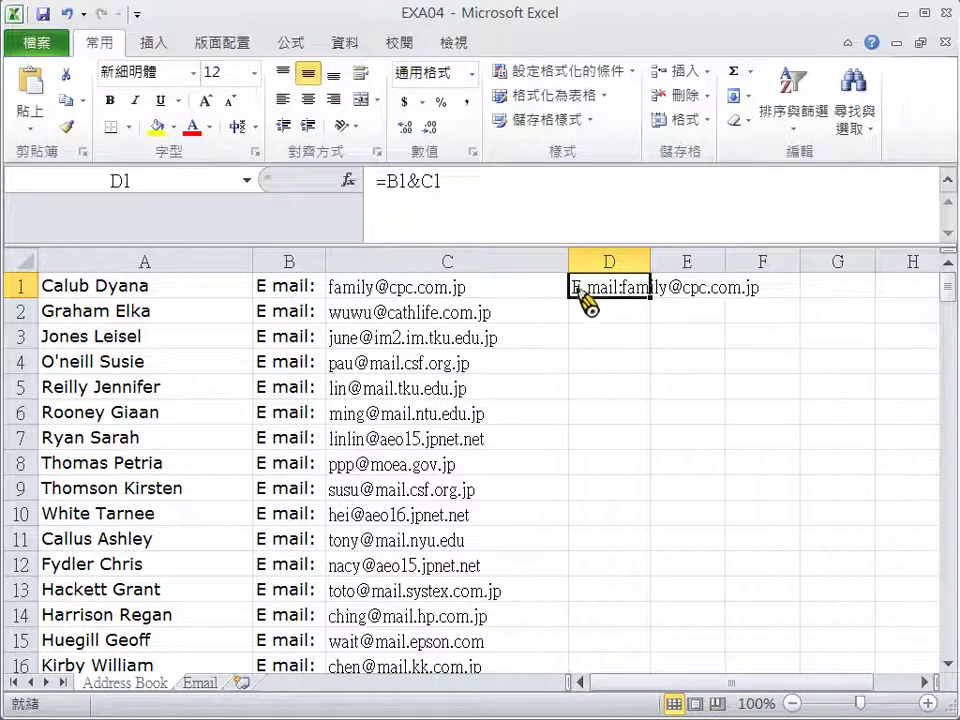
double_click(651, 298)
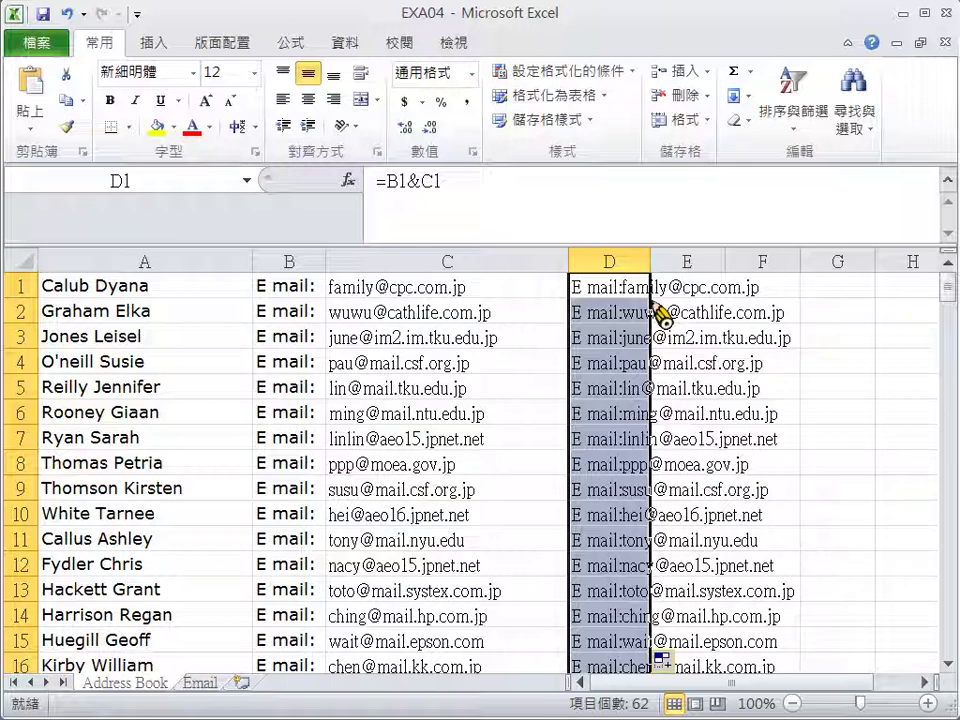
Copy the filled formula results in column D and paste them as values over column C, starting at C1.
key(ctrl+c)
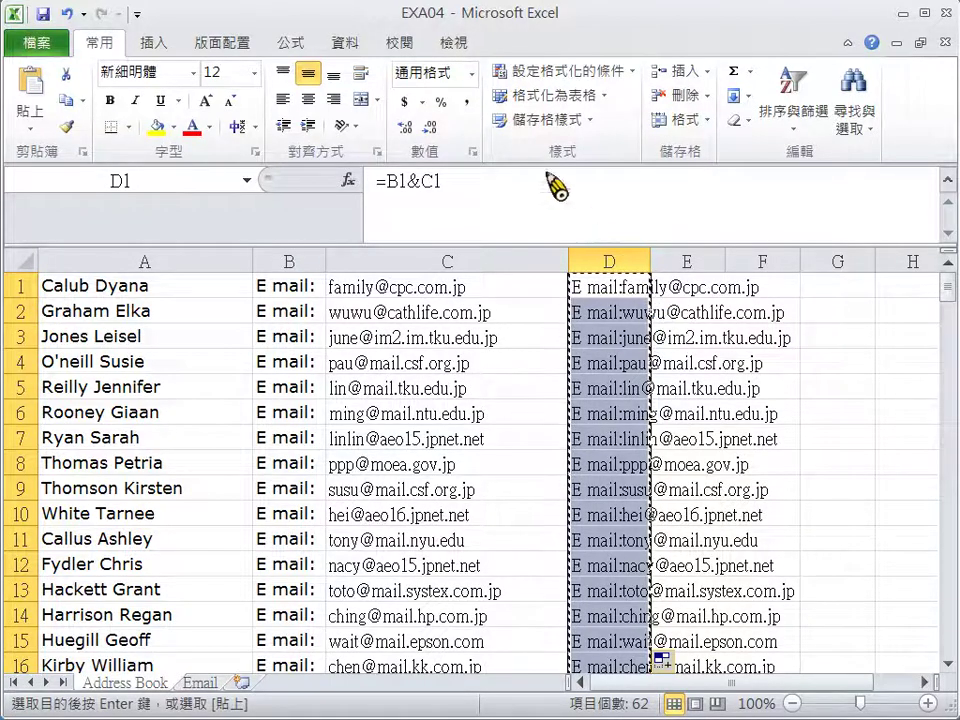
click(440, 290)
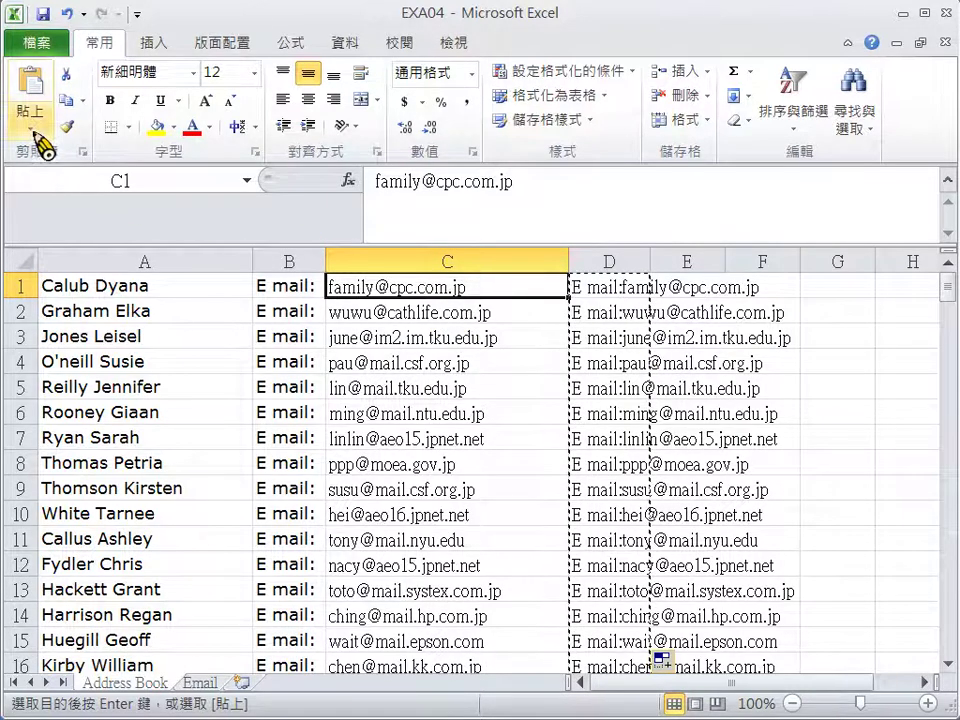
click(32, 125)
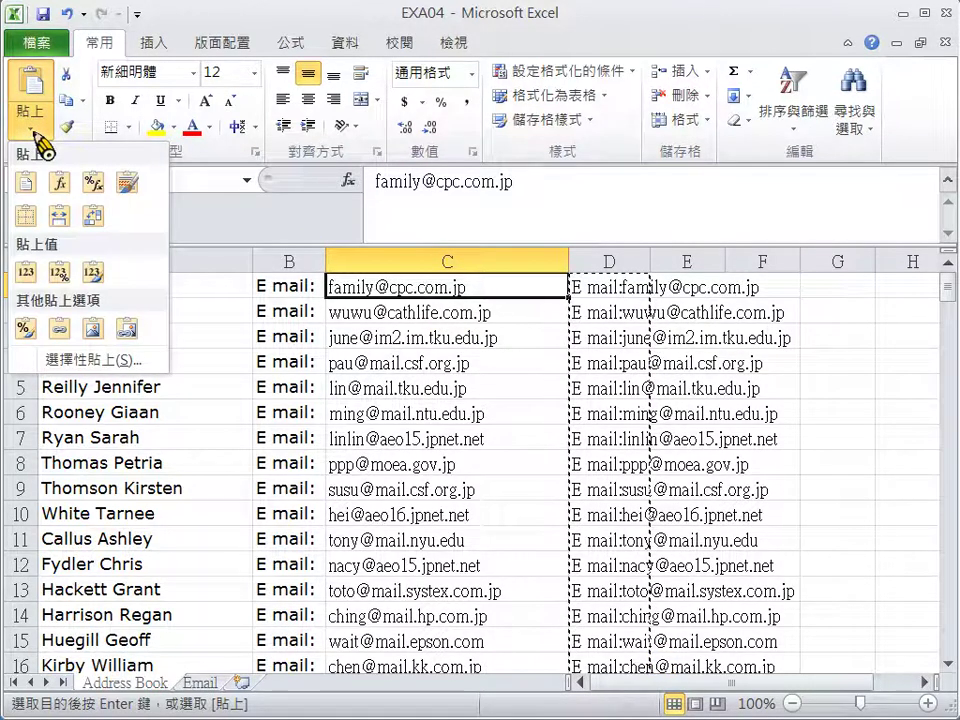
click(27, 272)
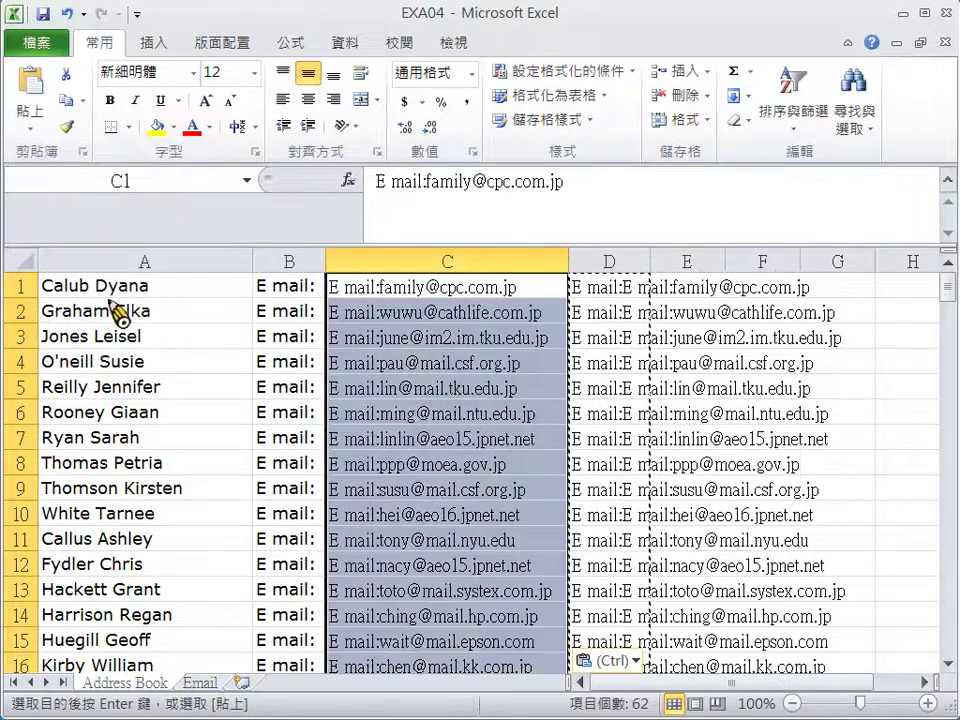
Clear all the joining formulas from column D of the Address Book sheet.
click(631, 268)
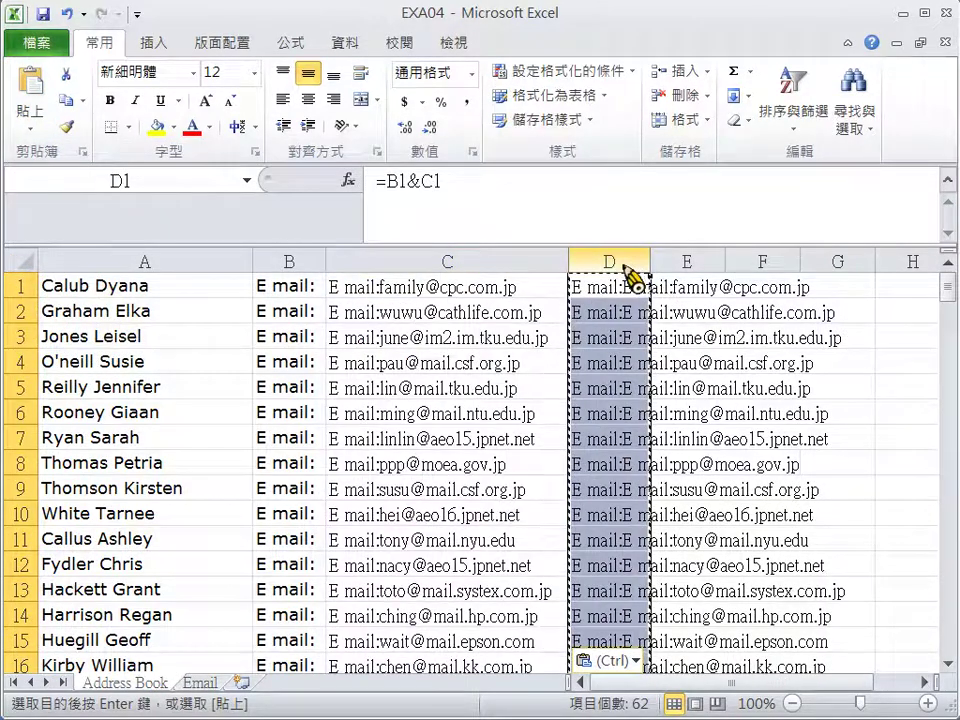
key(Delete)
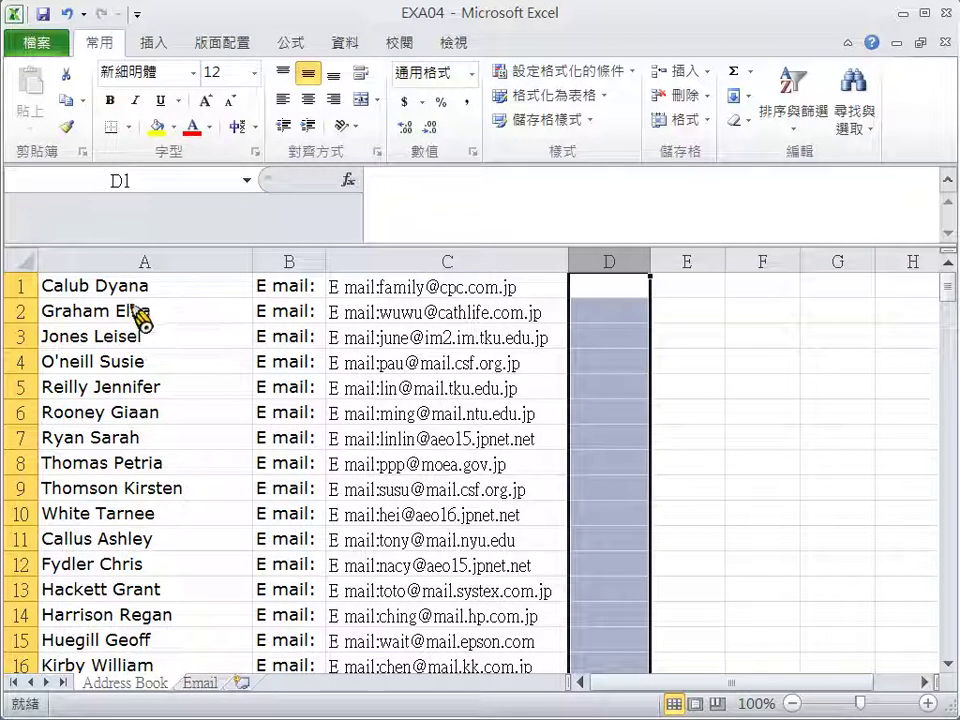
Split the full names in column A at the spaces with Text to Columns, overwriting the E mail labels in column B.
click(90, 287)
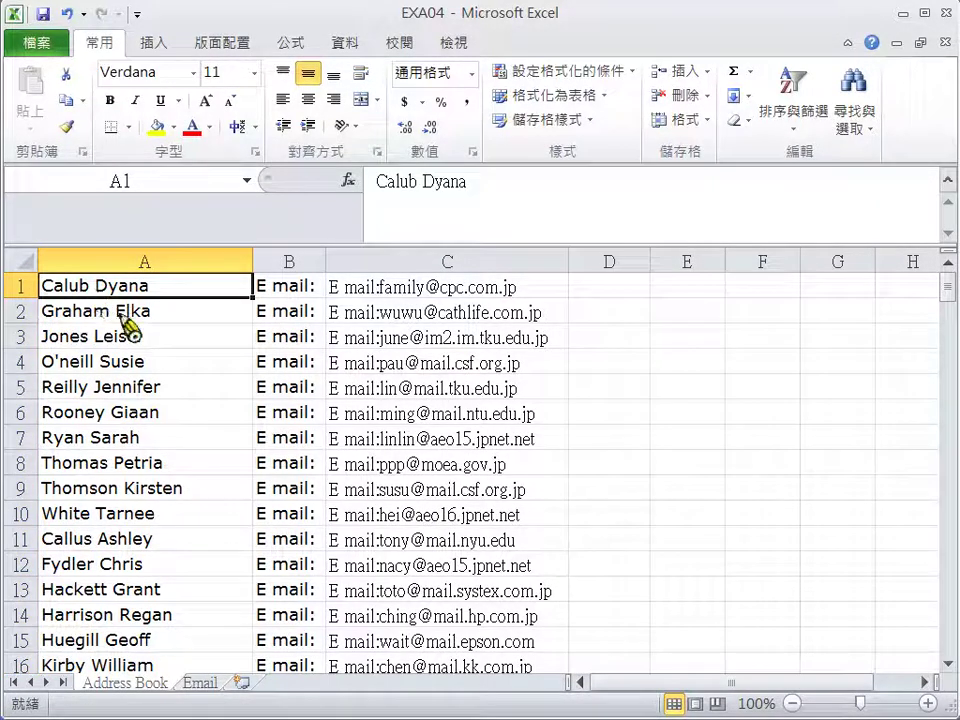
key(ctrl+shift+Down)
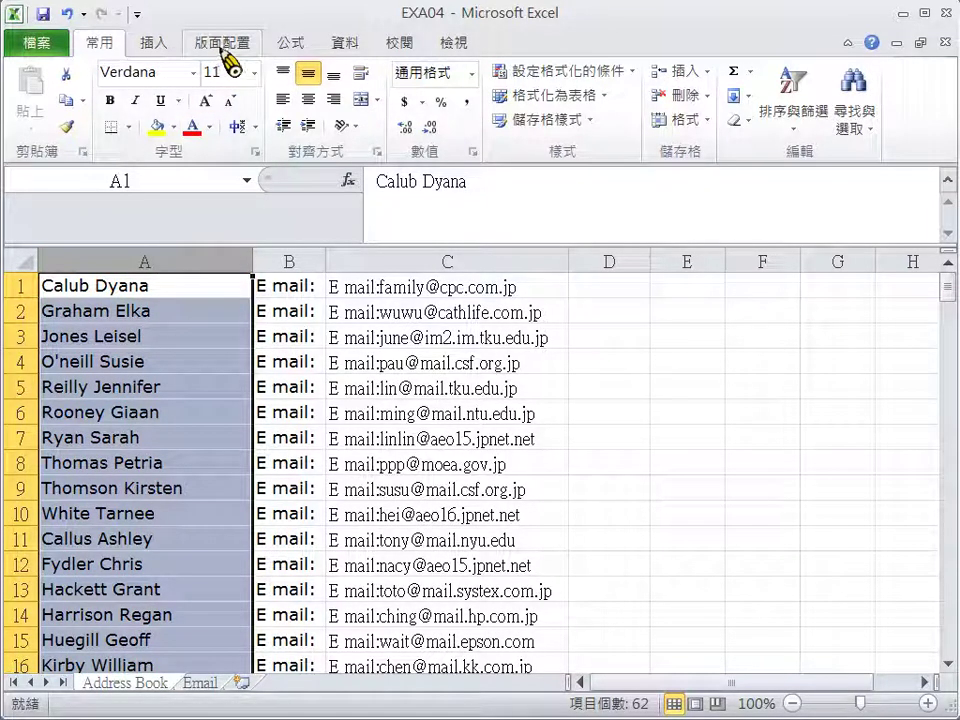
click(346, 45)
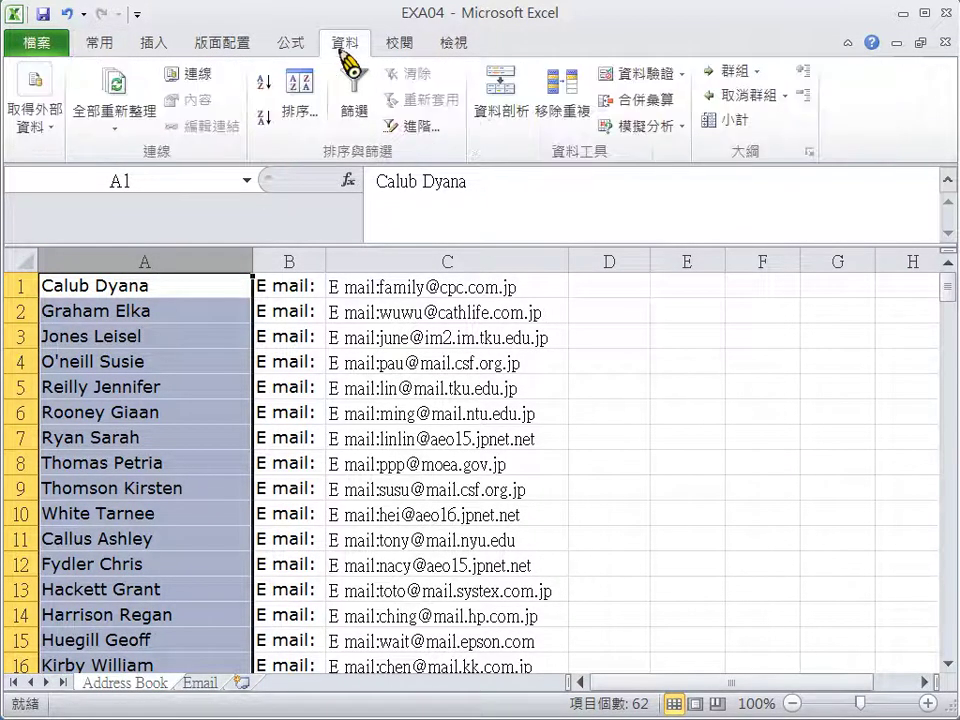
click(508, 146)
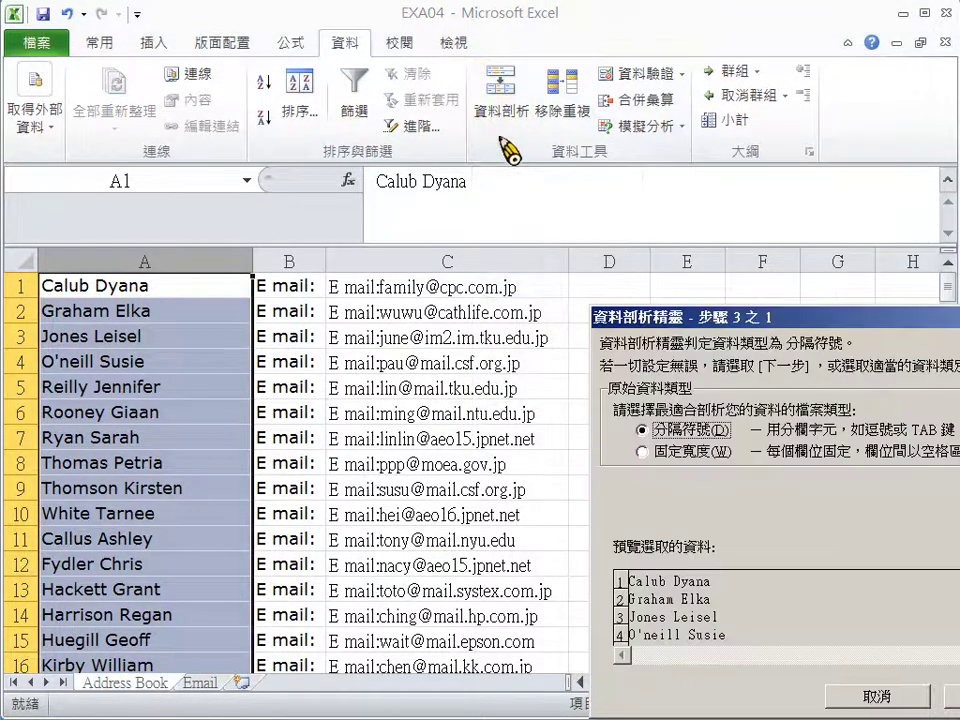
drag(882, 322, 439, 176)
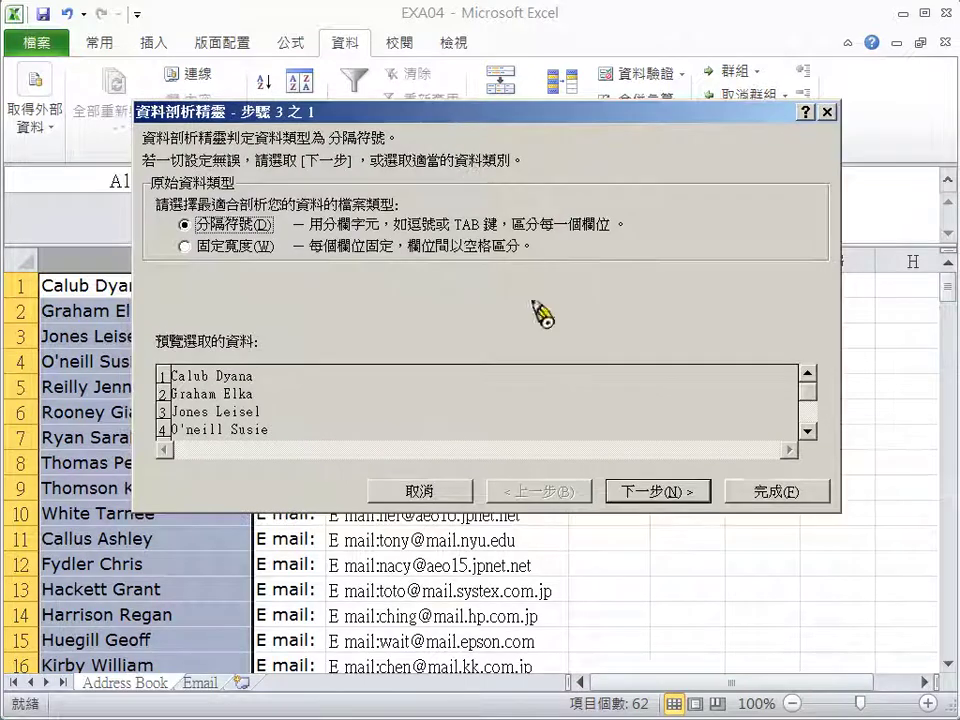
drag(351, 117, 393, 115)
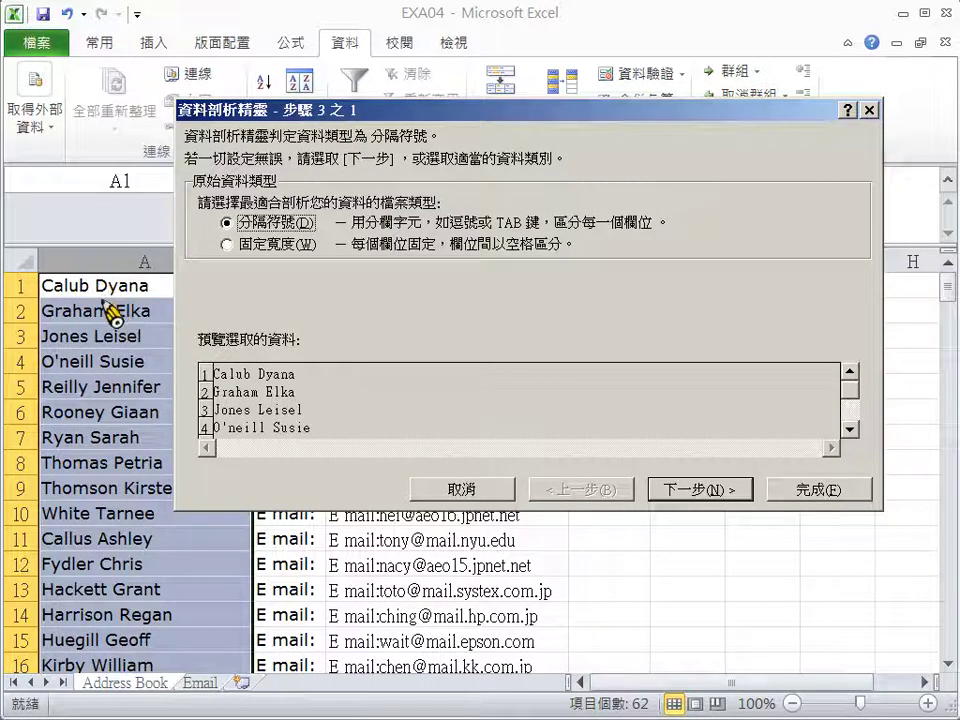
click(683, 491)
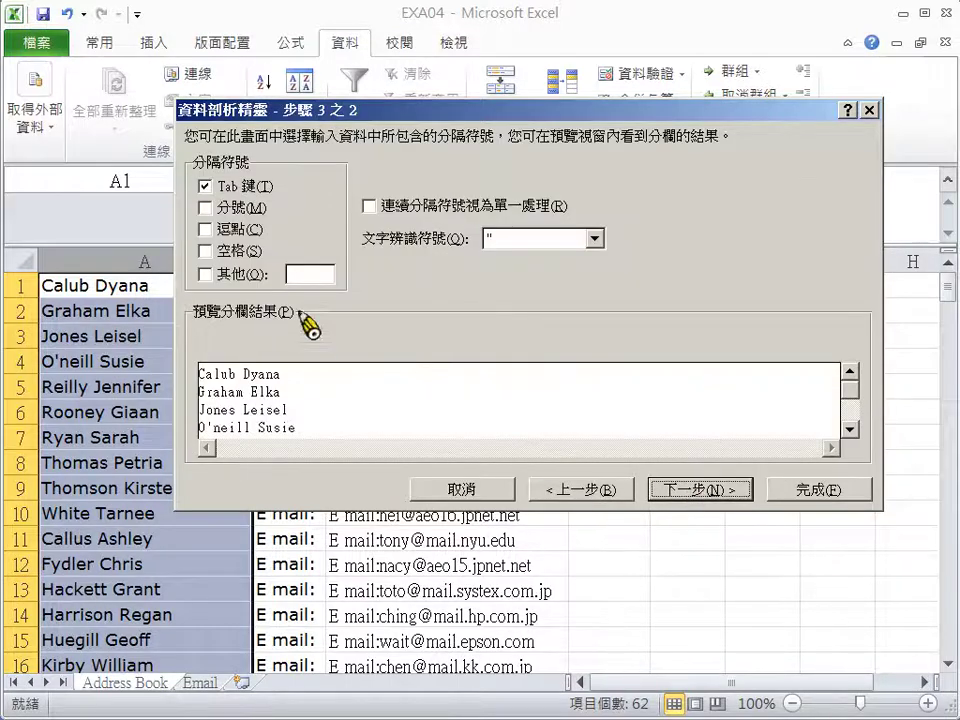
click(230, 258)
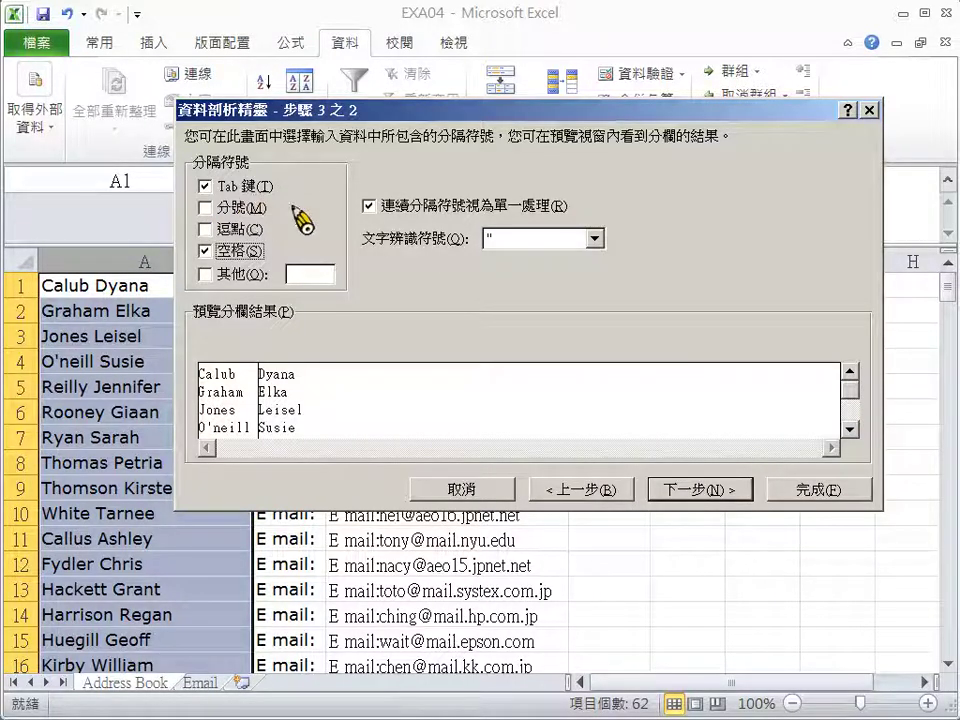
click(828, 500)
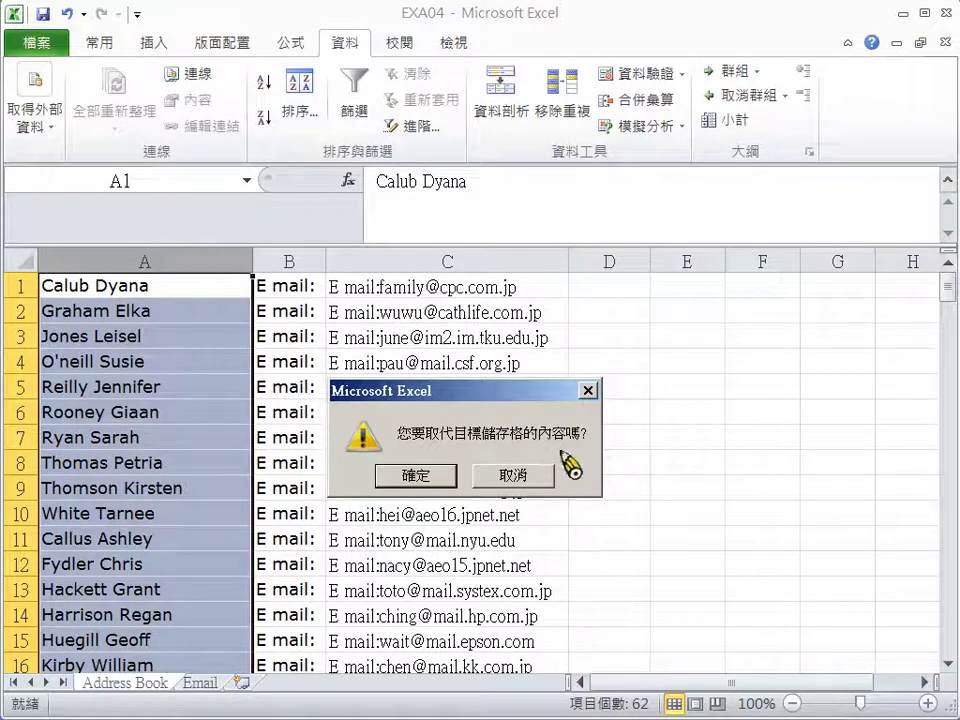
click(418, 480)
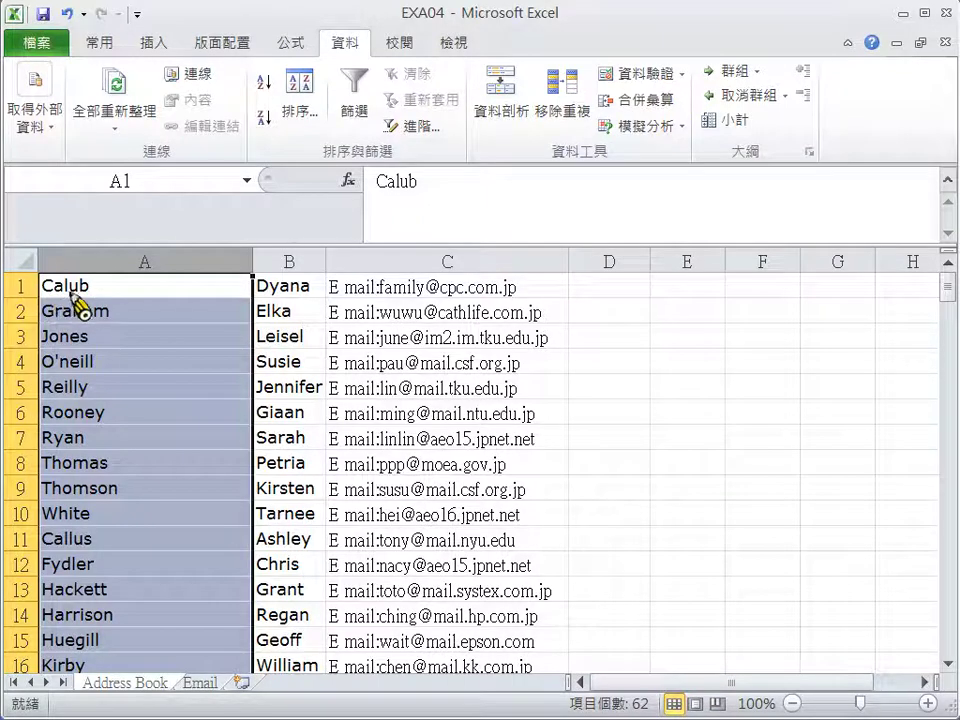
Insert a blank row above the first person's row on the Address Book sheet.
click(20, 286)
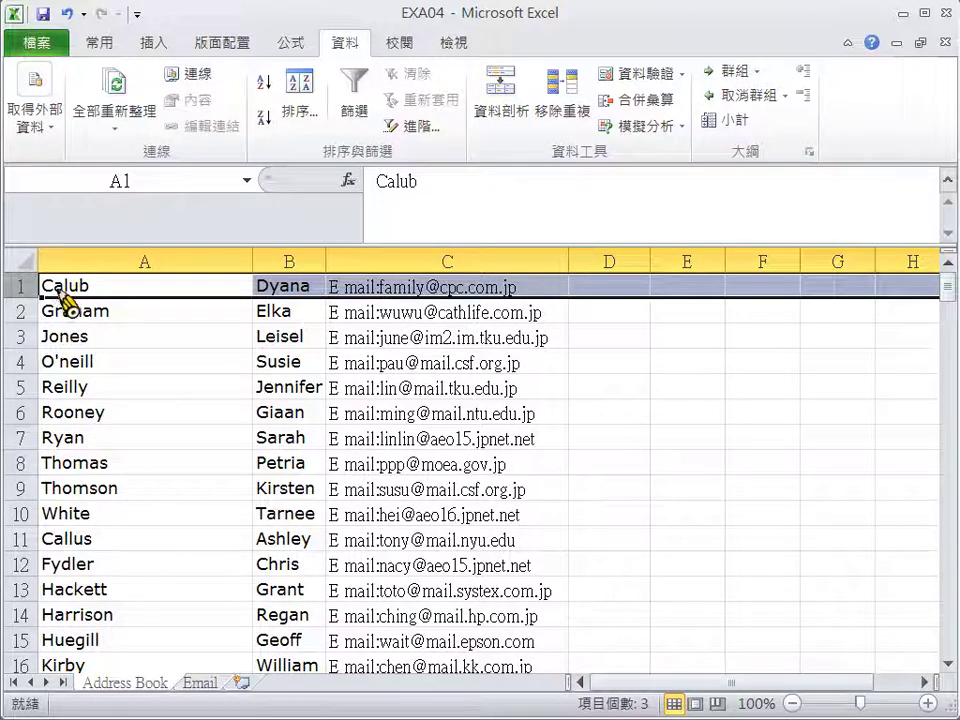
right_click(60, 290)
click(110, 436)
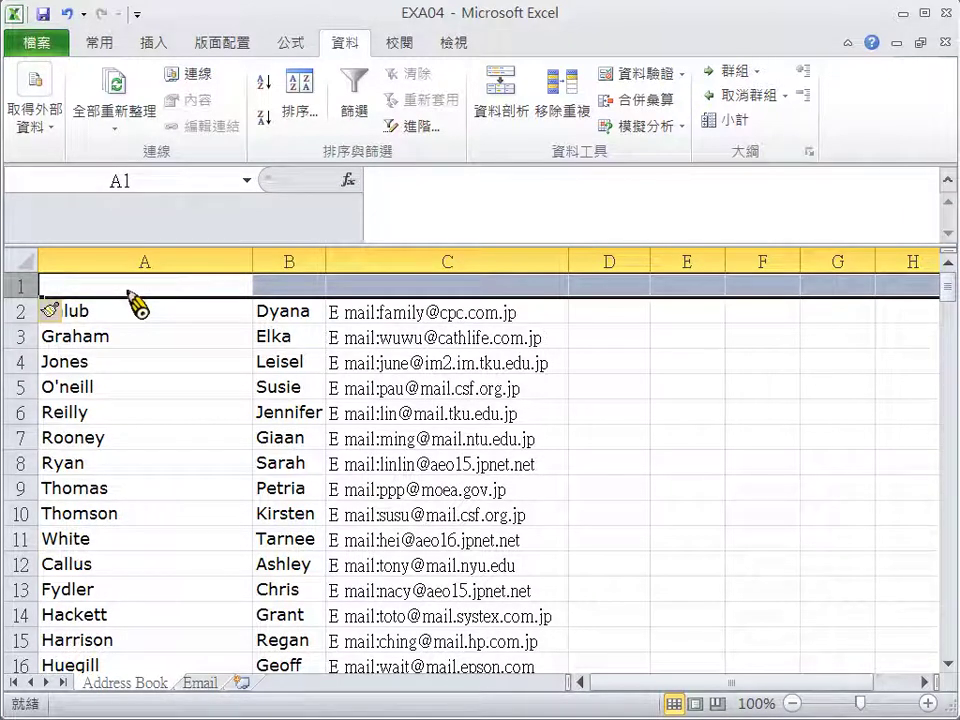
Enter the headings Last name, First name, E-mail and New E-mail in cells A1 to D1.
click(129, 291)
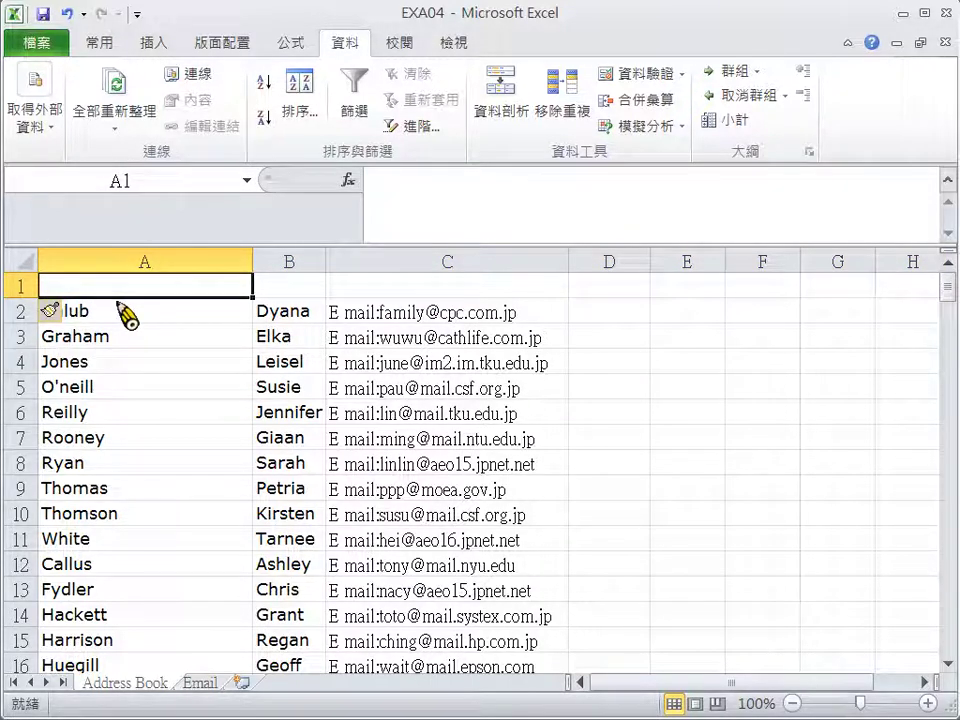
text(Last)
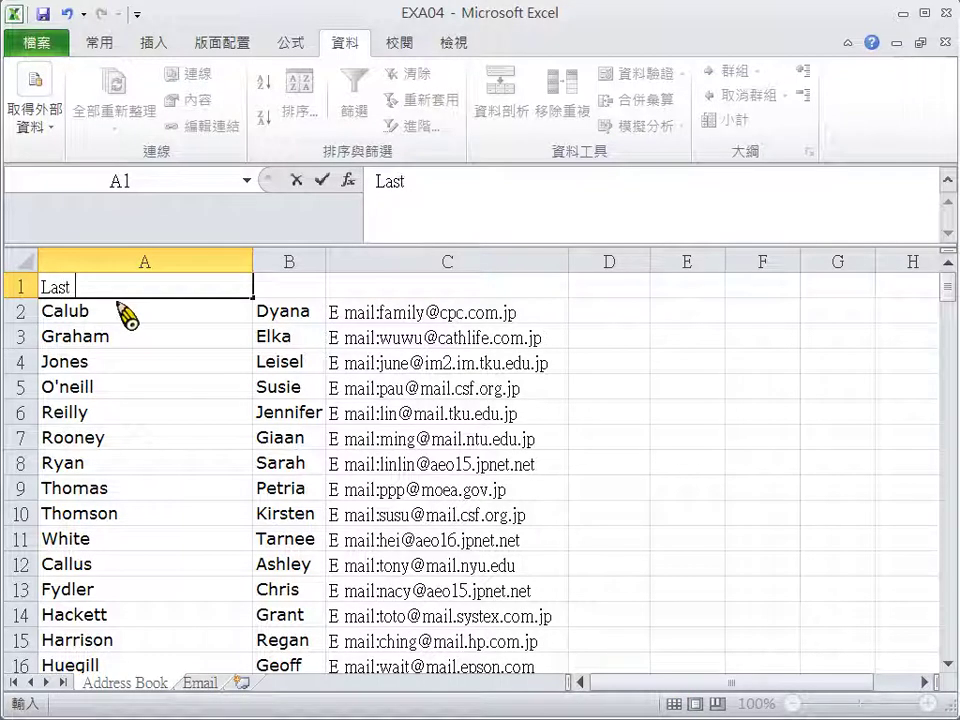
text( name)
key(Tab)
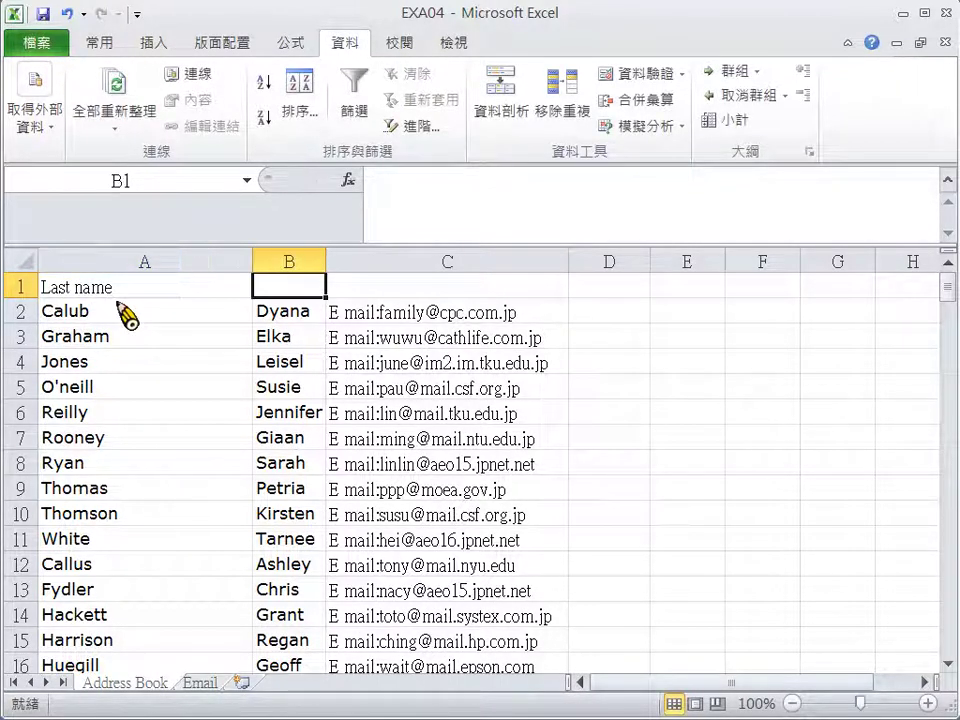
text(Fir)
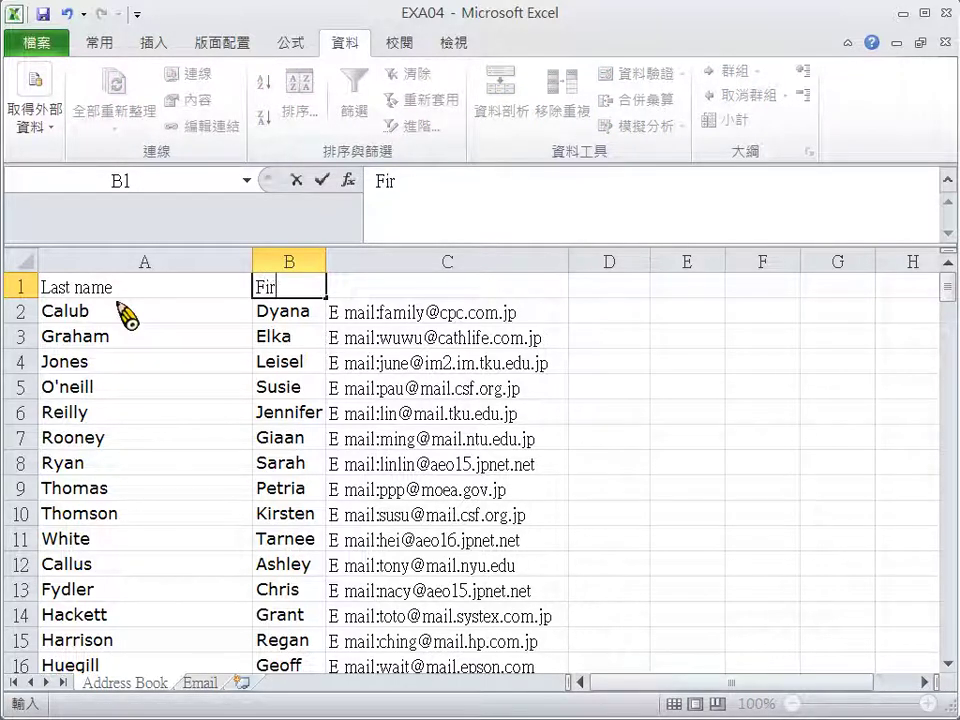
text(st name)
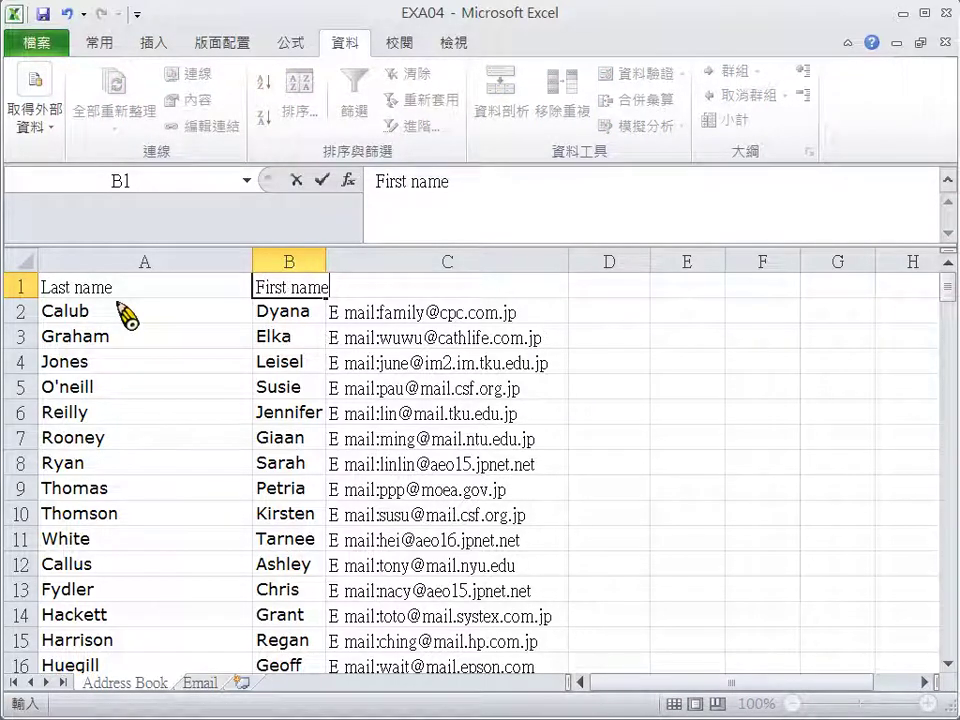
key(Tab)
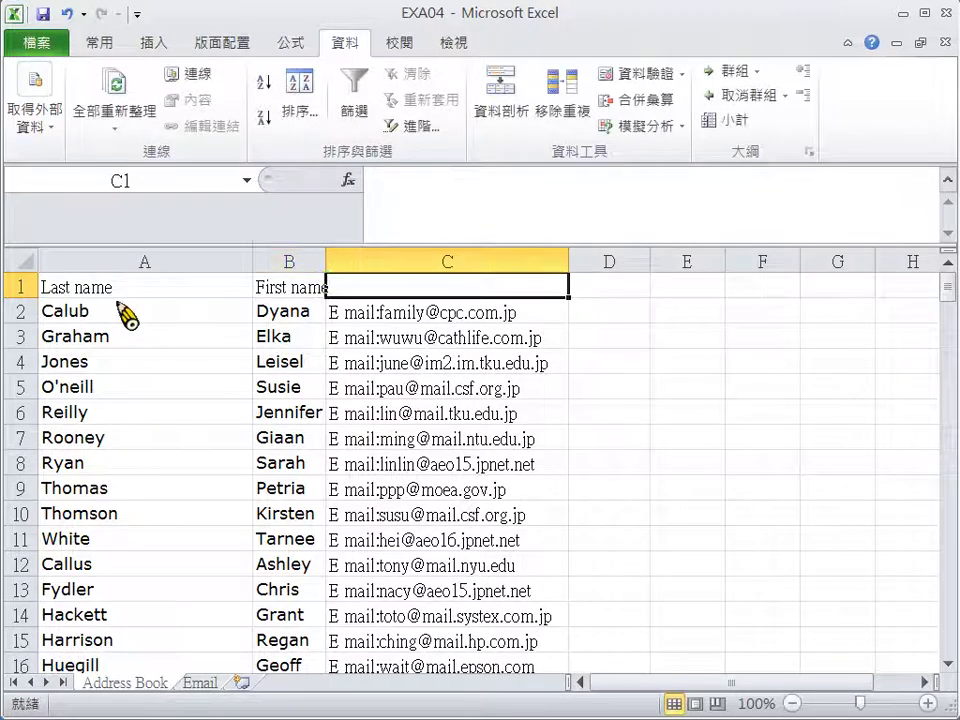
text(E-mail)
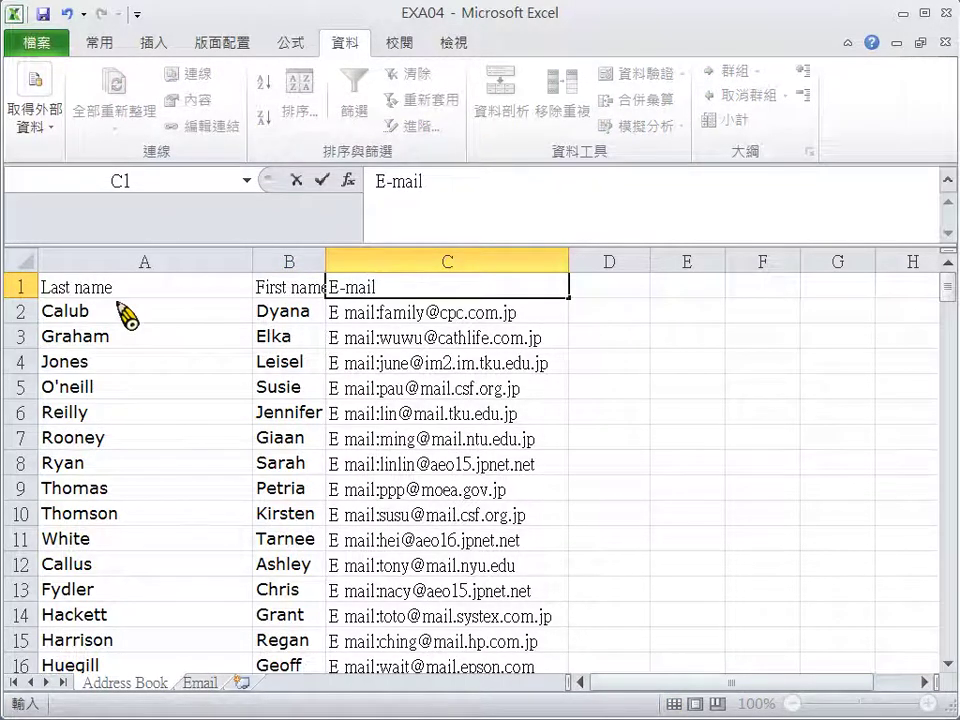
key(Tab)
text(N)
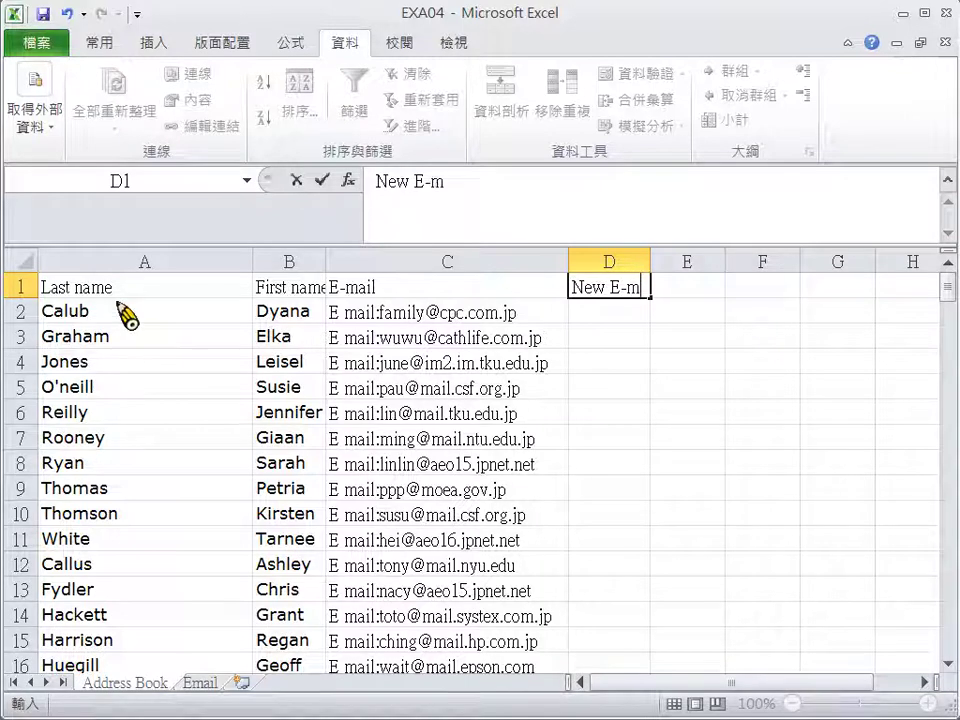
key(Return)
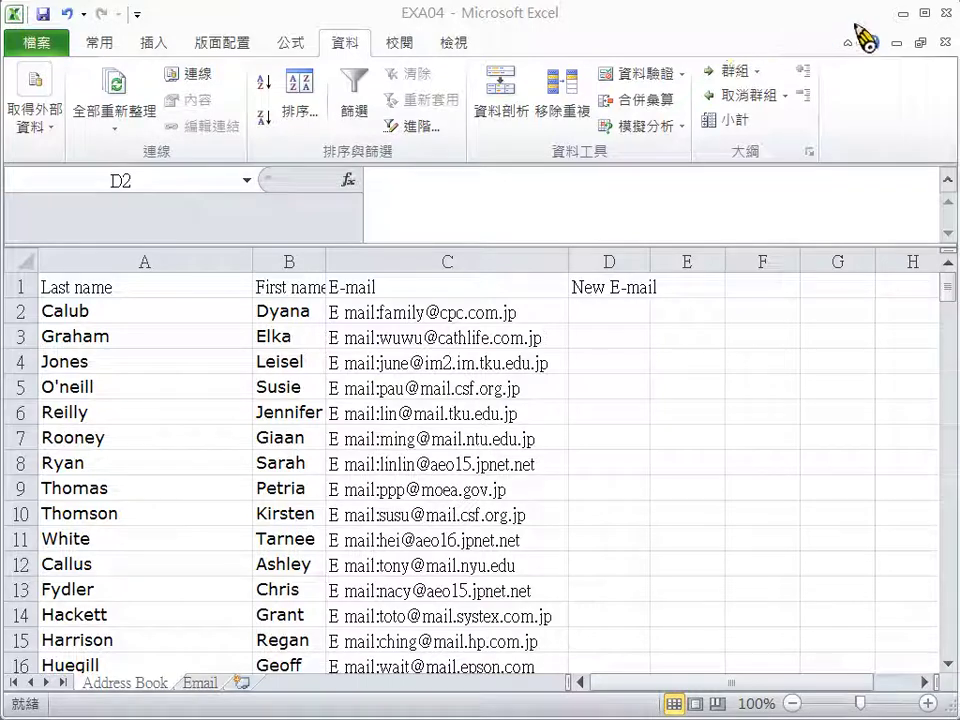
Switch to Word and close the document holding the address table without saving it.
click(899, 13)
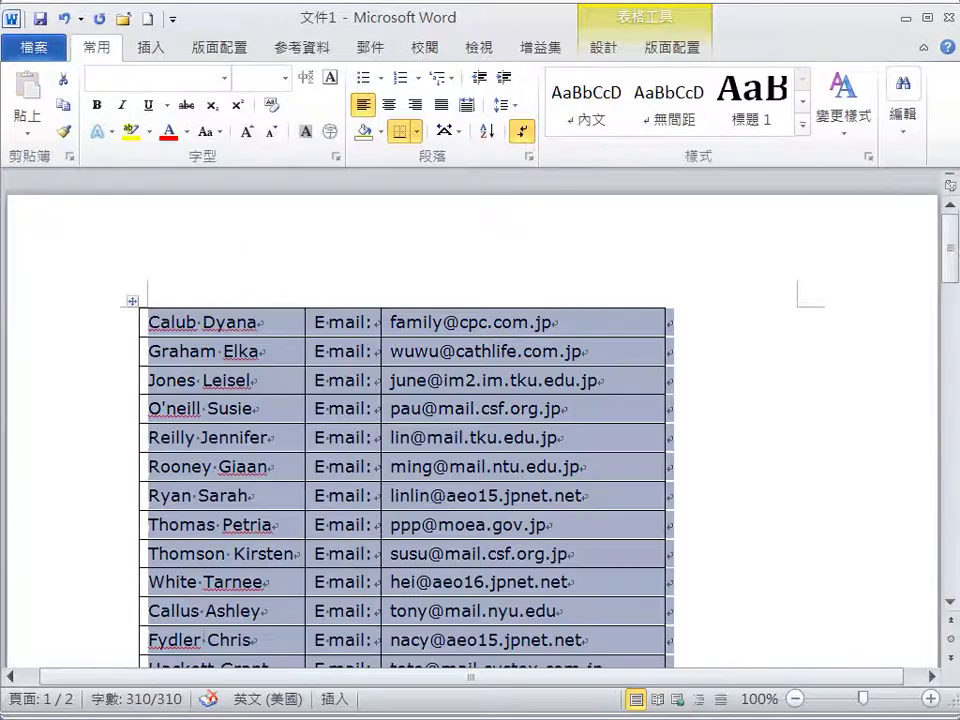
click(950, 19)
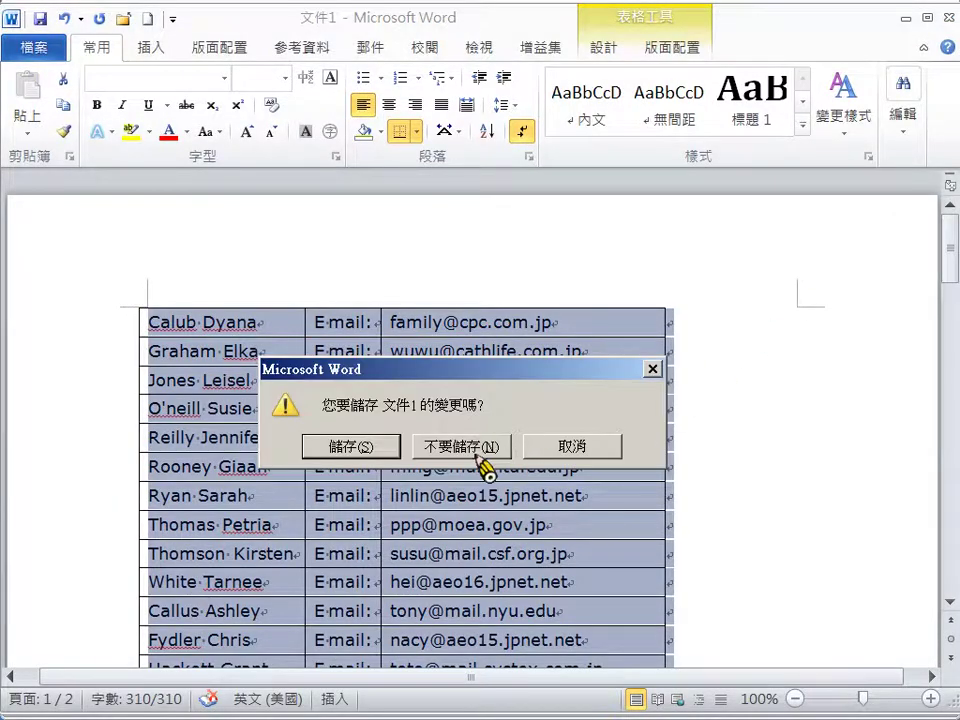
click(476, 450)
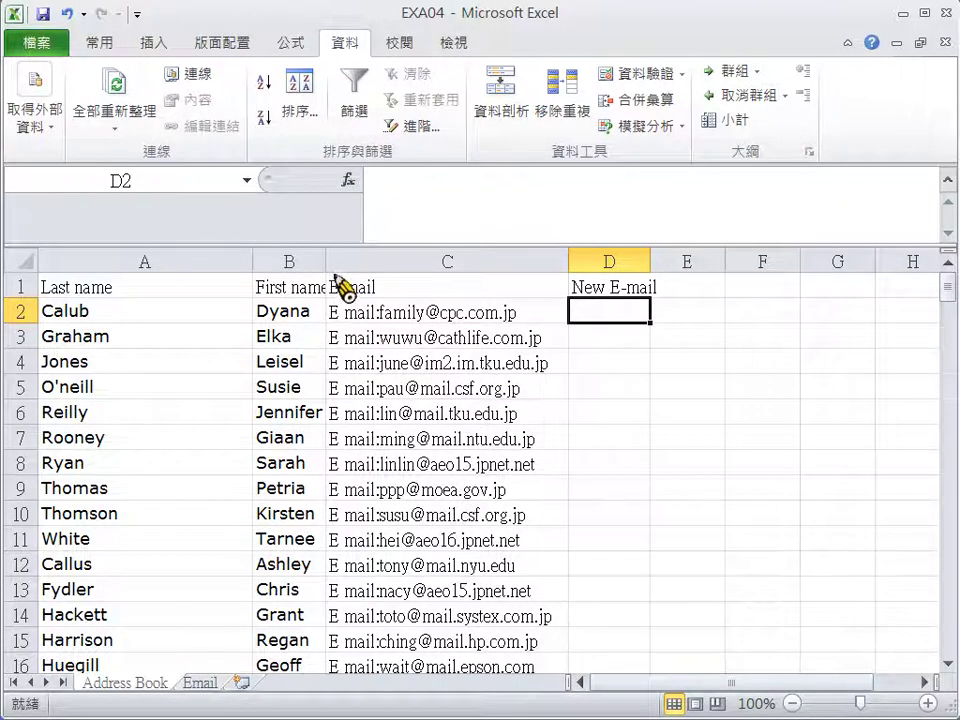
Widen column B so that its First name heading fits.
drag(327, 269, 346, 272)
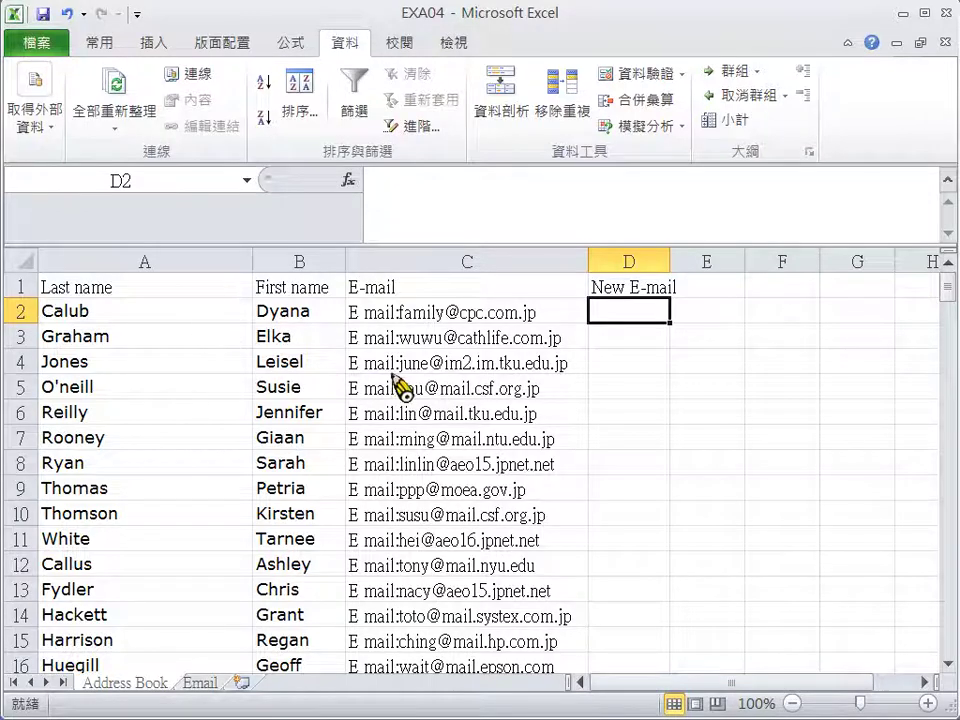
Start a formula in cell D2 with the LOWER function, chosen from the category of all functions.
click(425, 204)
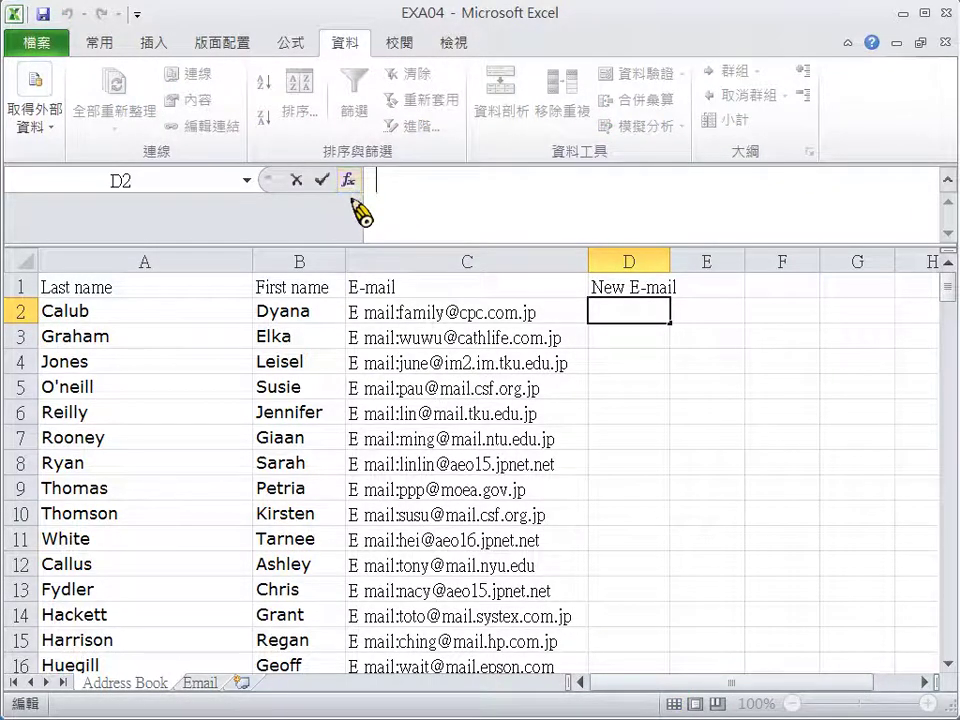
click(349, 181)
click(458, 213)
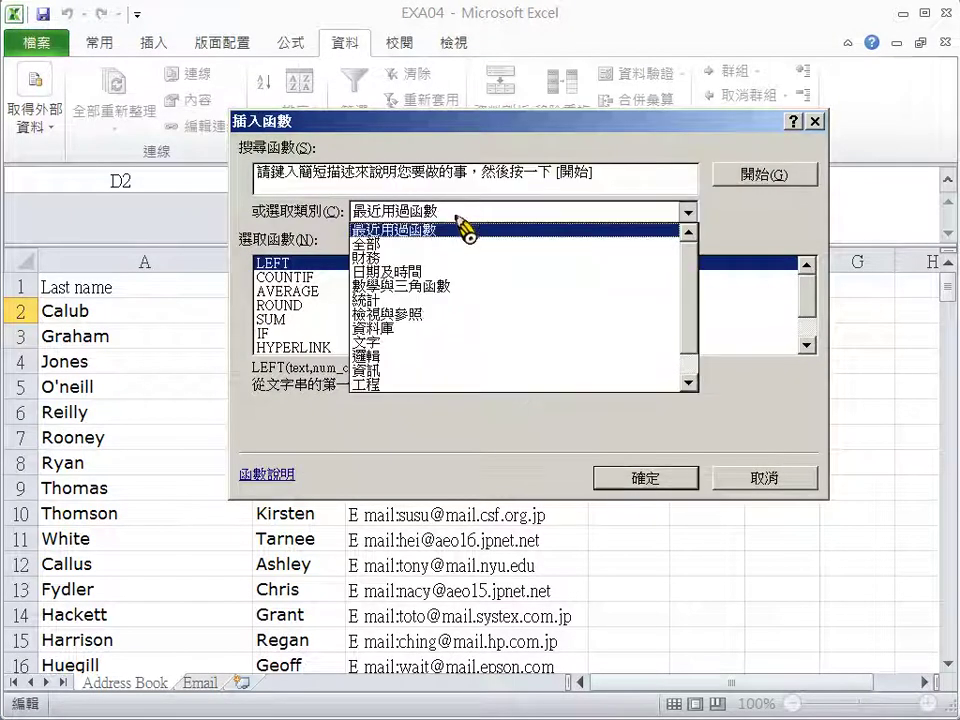
click(455, 243)
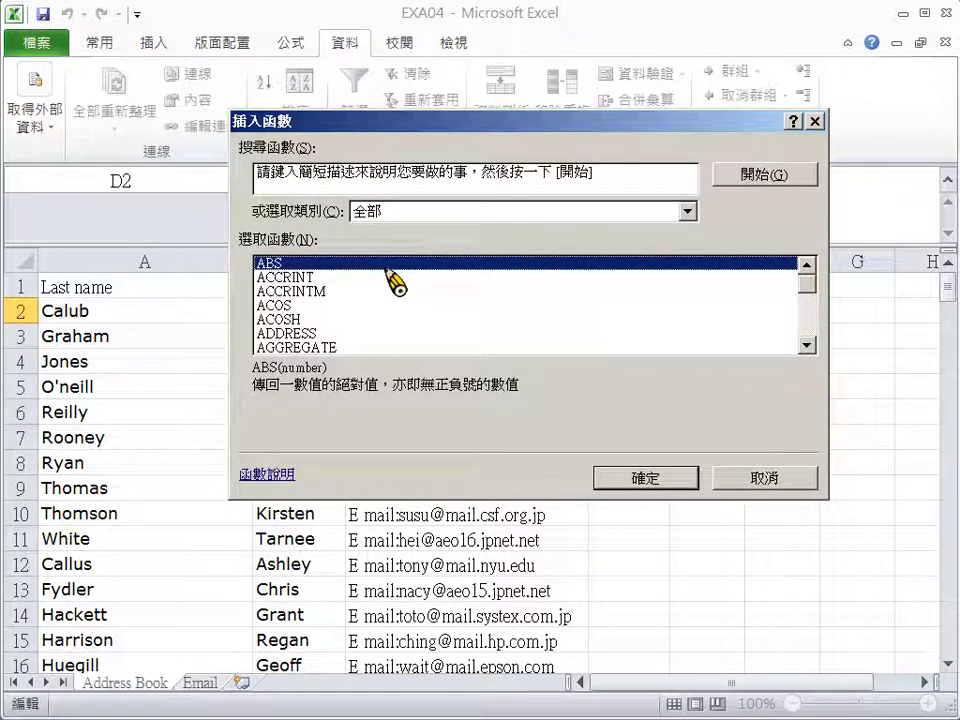
text(log)
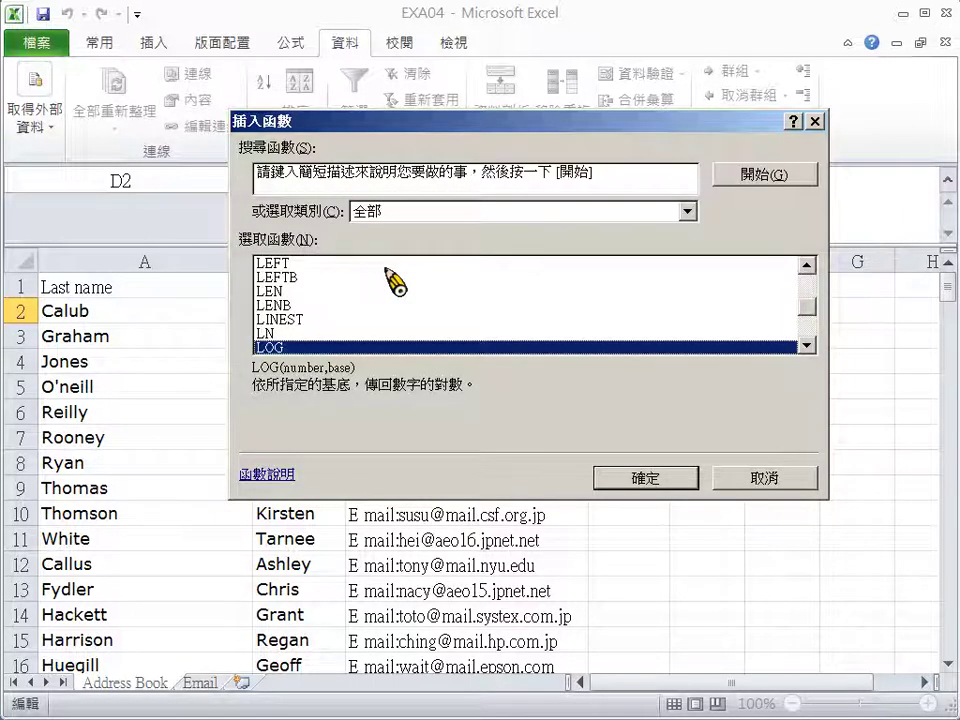
scroll(810, 325, down, 15)
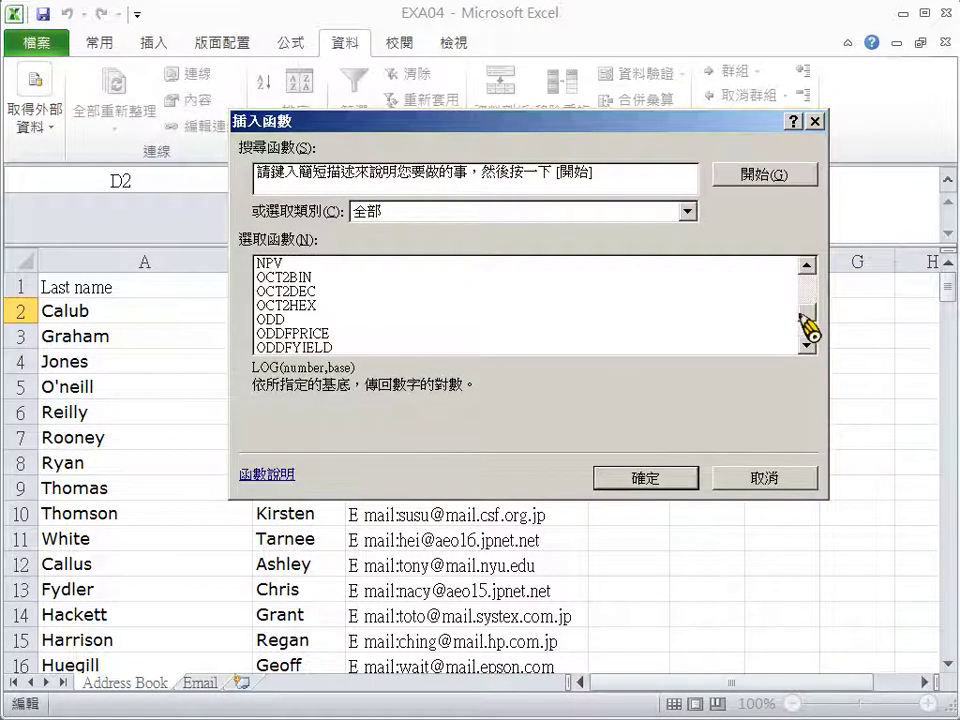
click(807, 266)
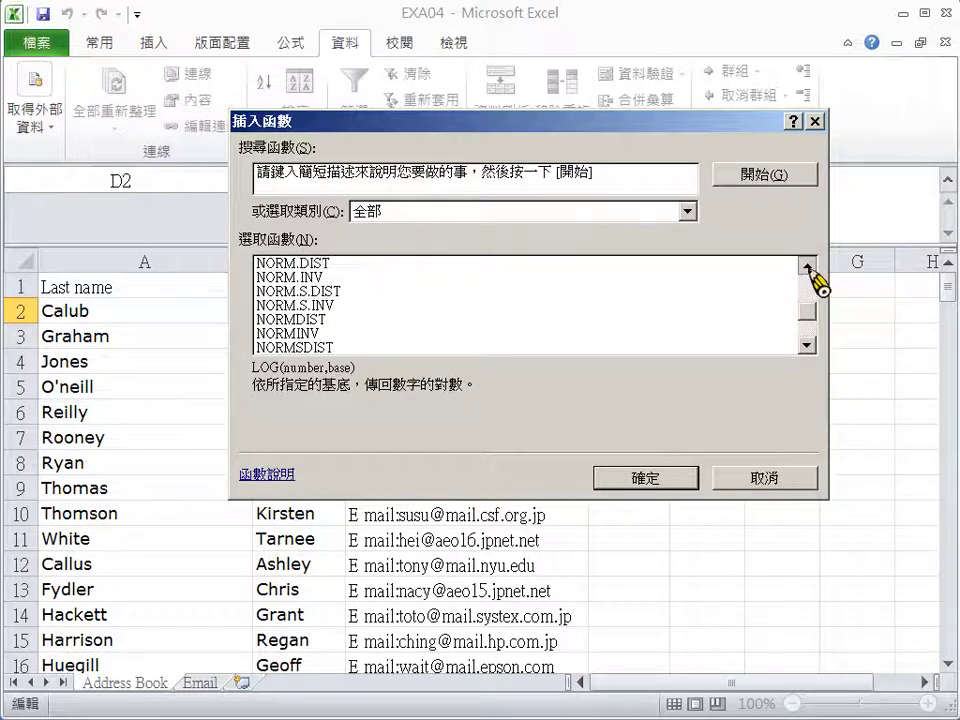
click(463, 292)
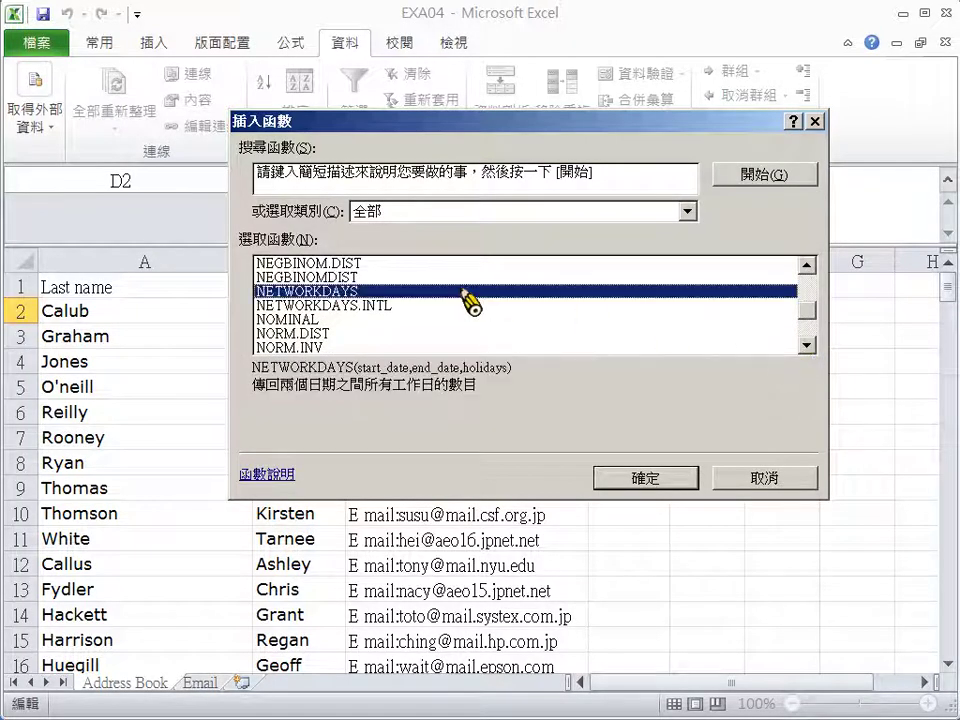
text(log)
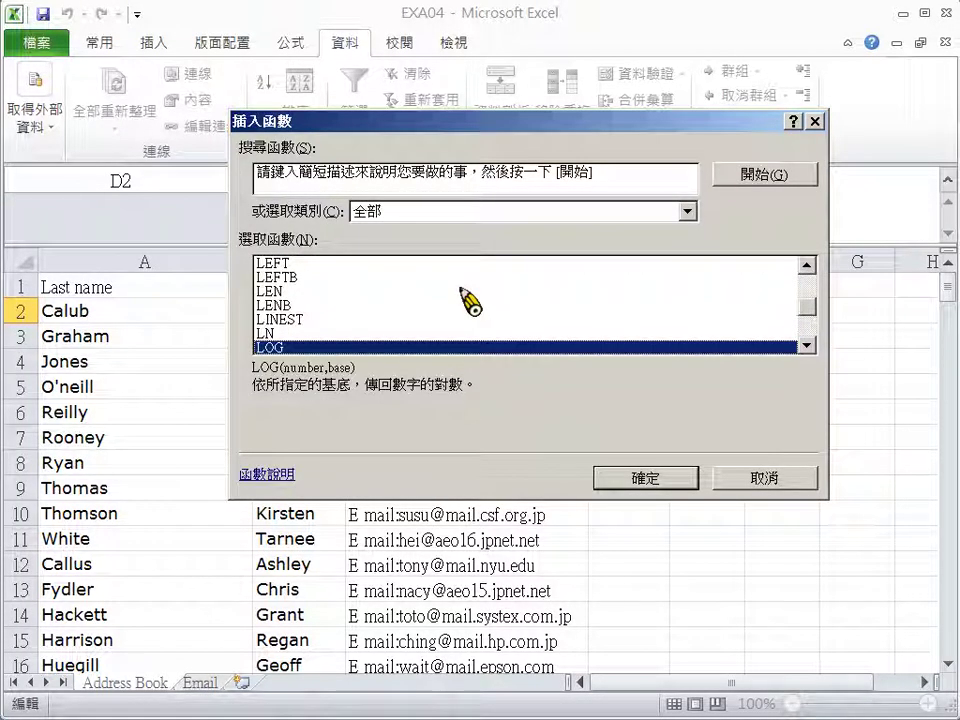
click(807, 346)
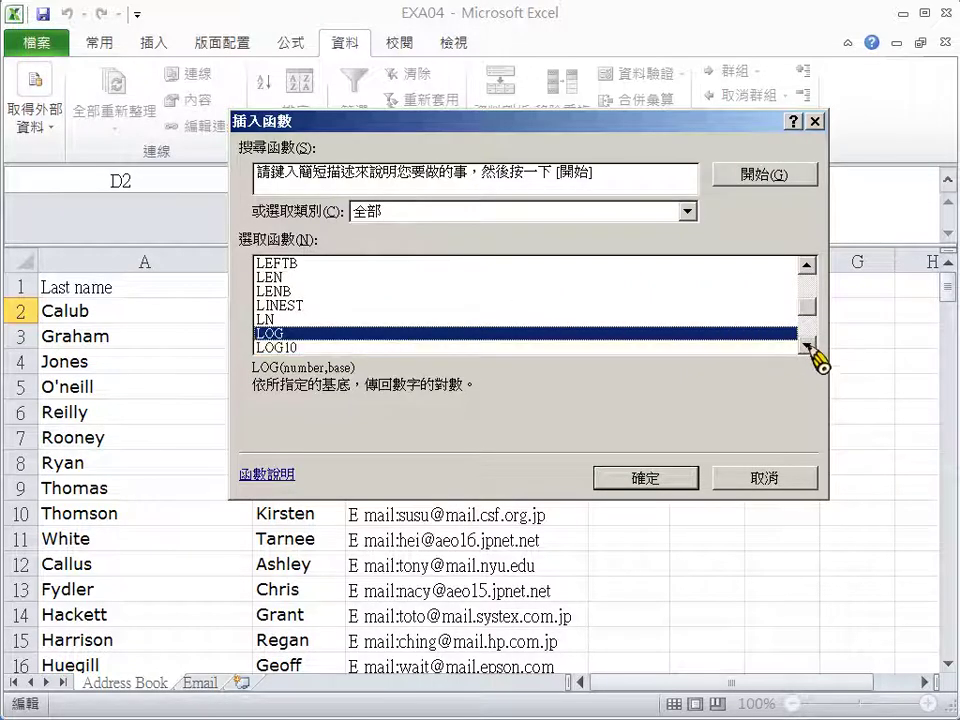
click(807, 346)
click(807, 346)
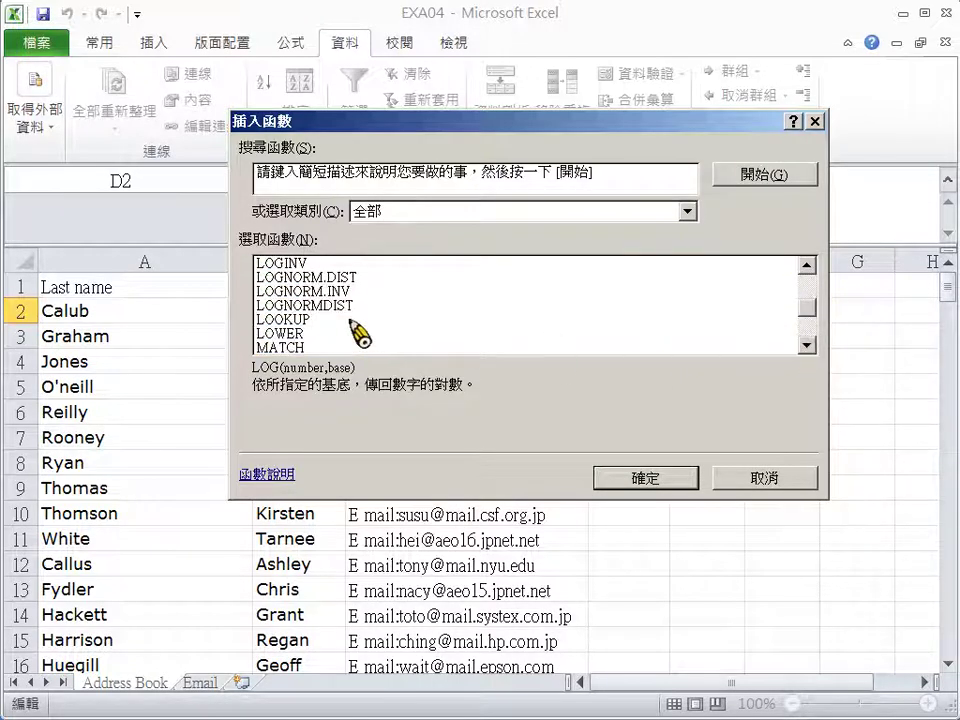
click(290, 333)
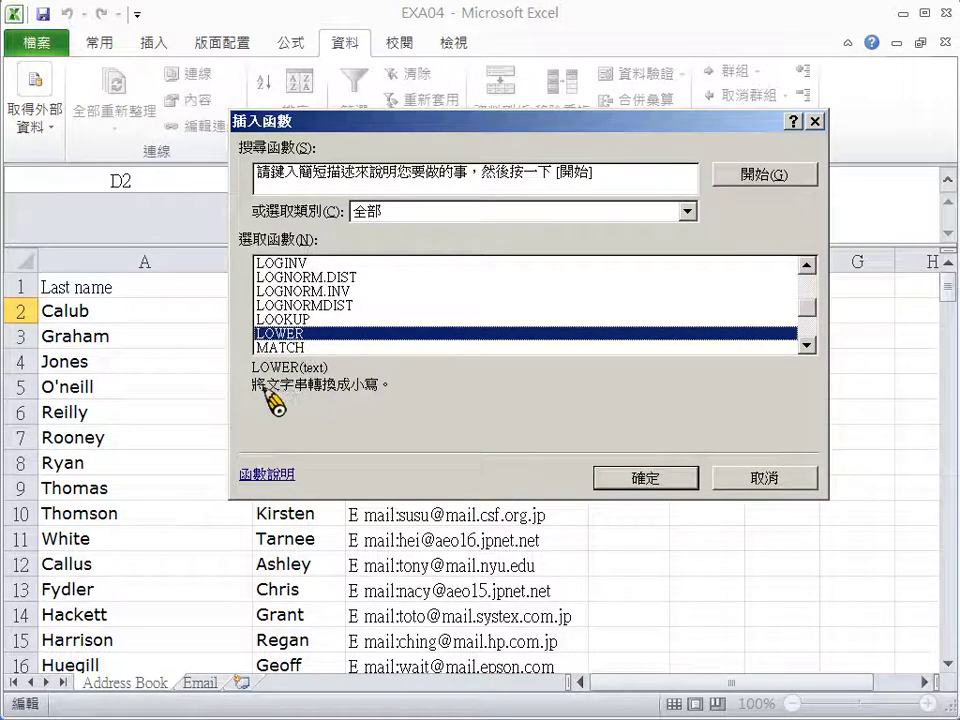
click(645, 480)
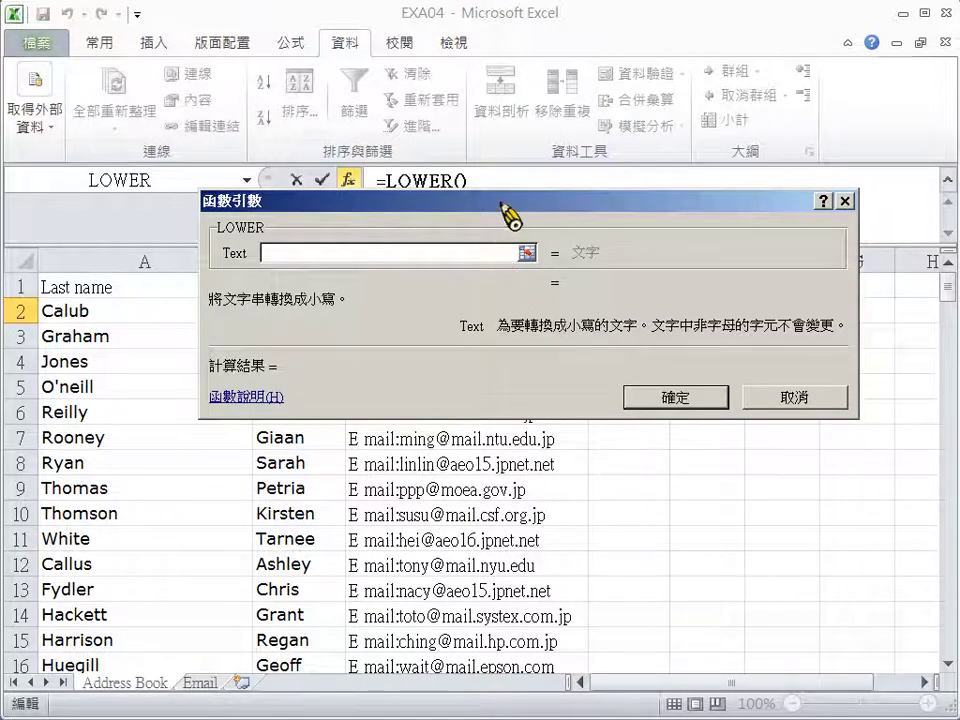
Use B2 as the LOWER function's text and append the & operator after LOWER(B2) in D2's formula.
drag(501, 206, 449, 401)
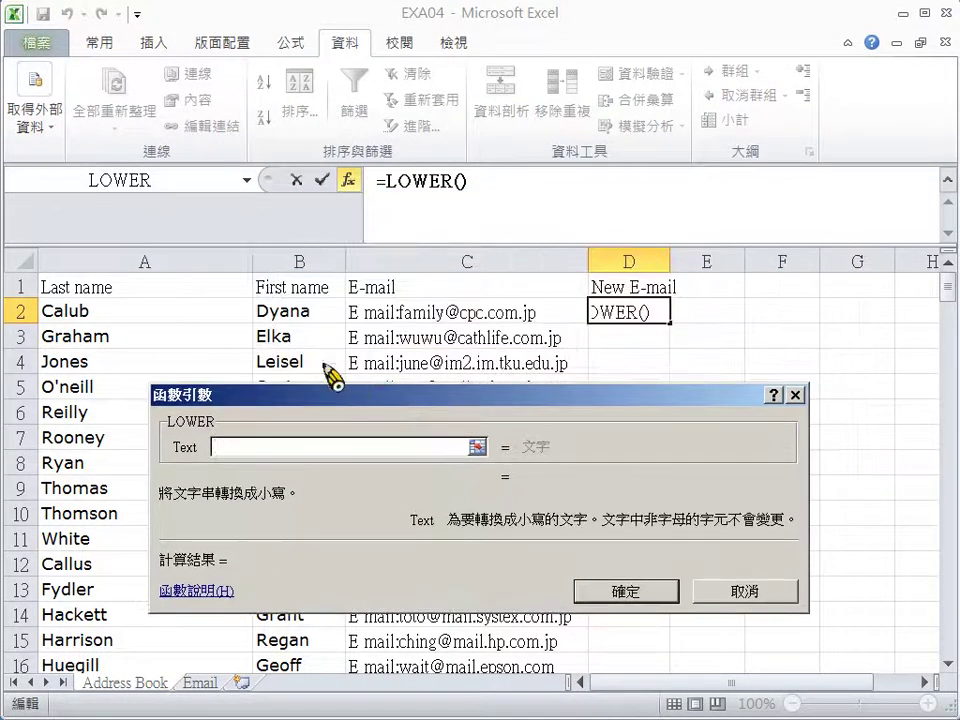
click(300, 312)
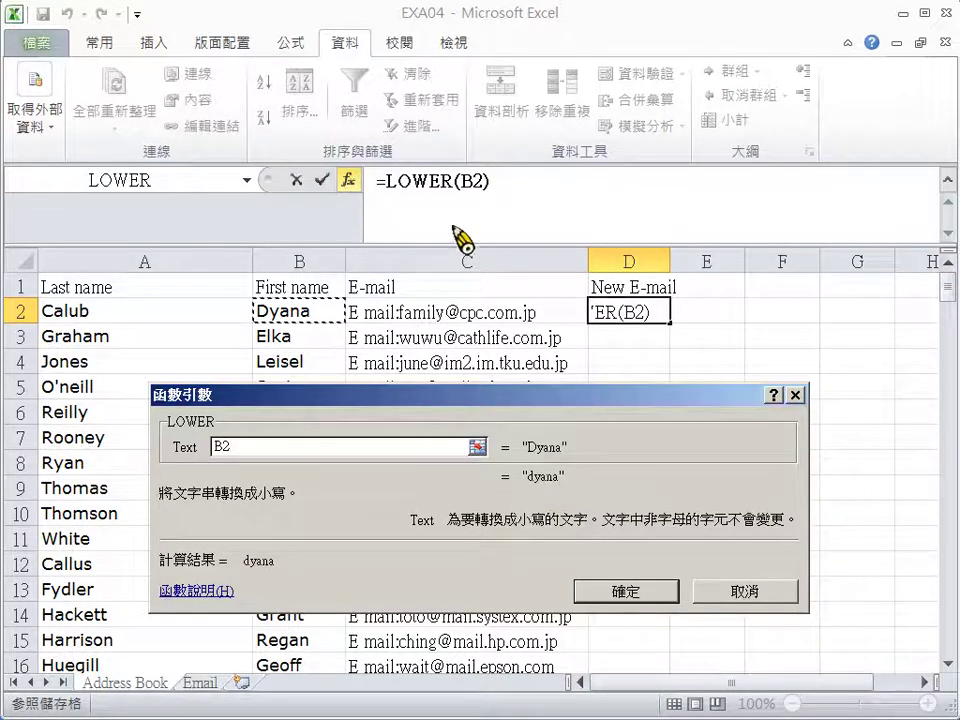
click(545, 200)
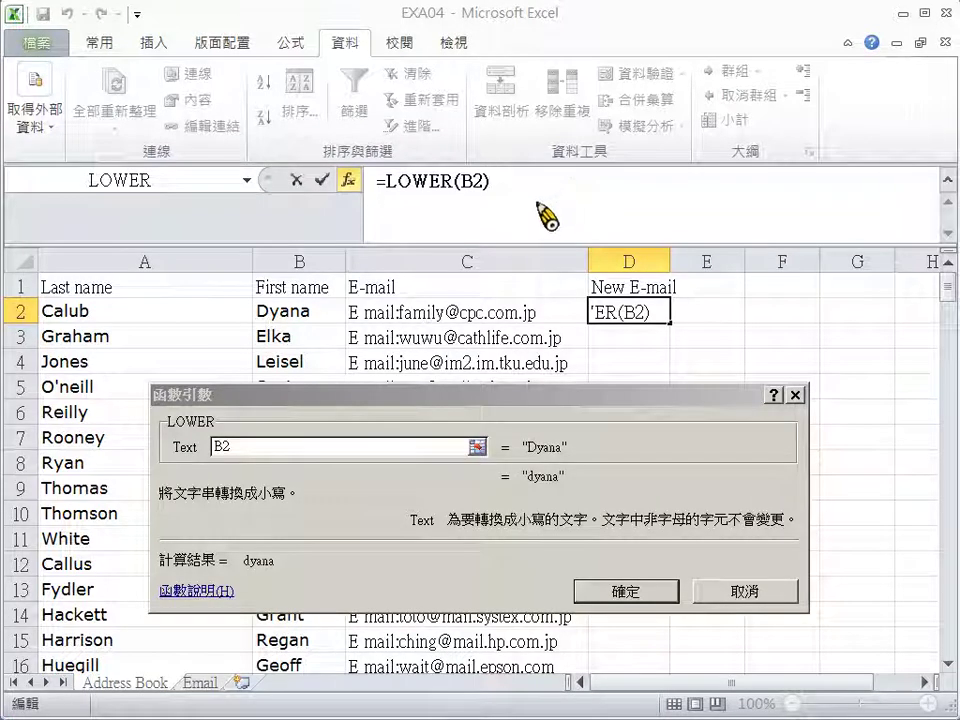
text(&)
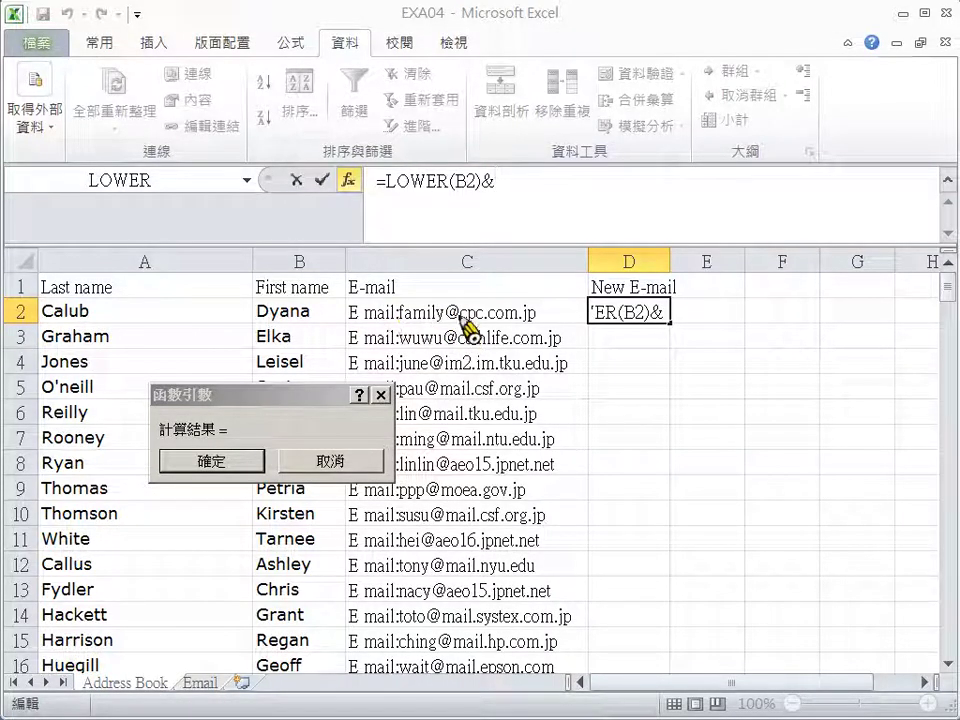
Insert the RIGHT function after the & operator and clear its argument dialog away from the first data rows.
click(247, 180)
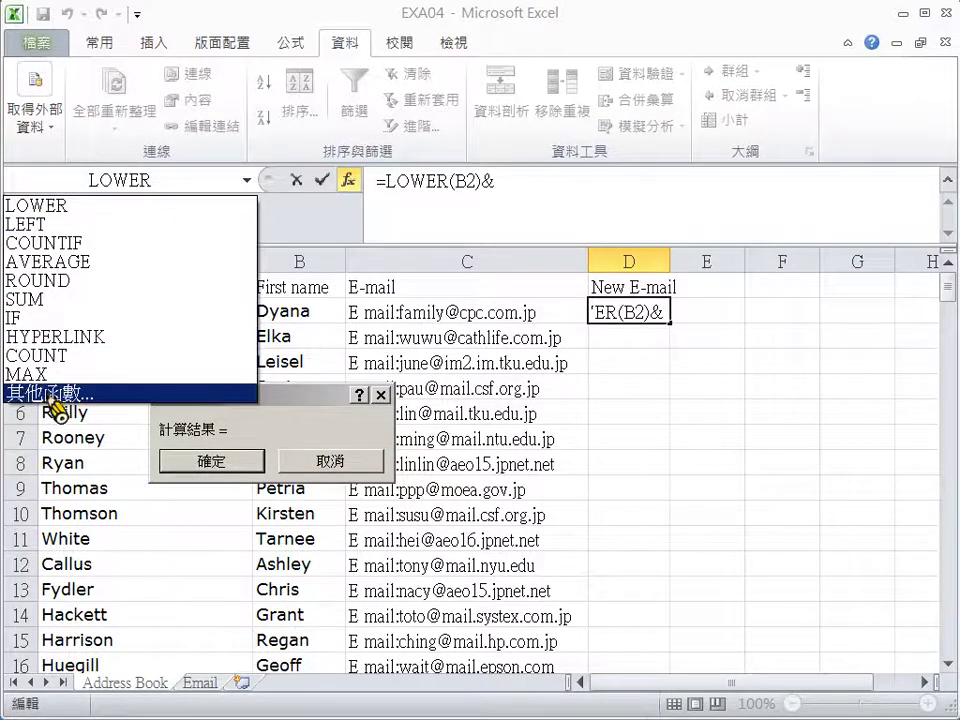
click(52, 394)
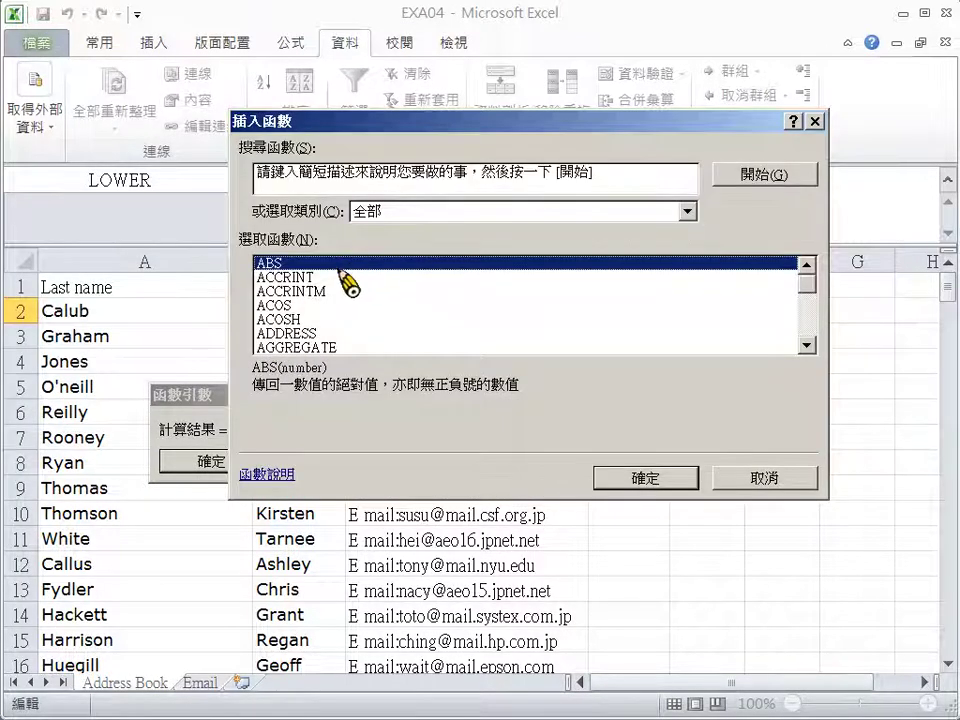
text(right)
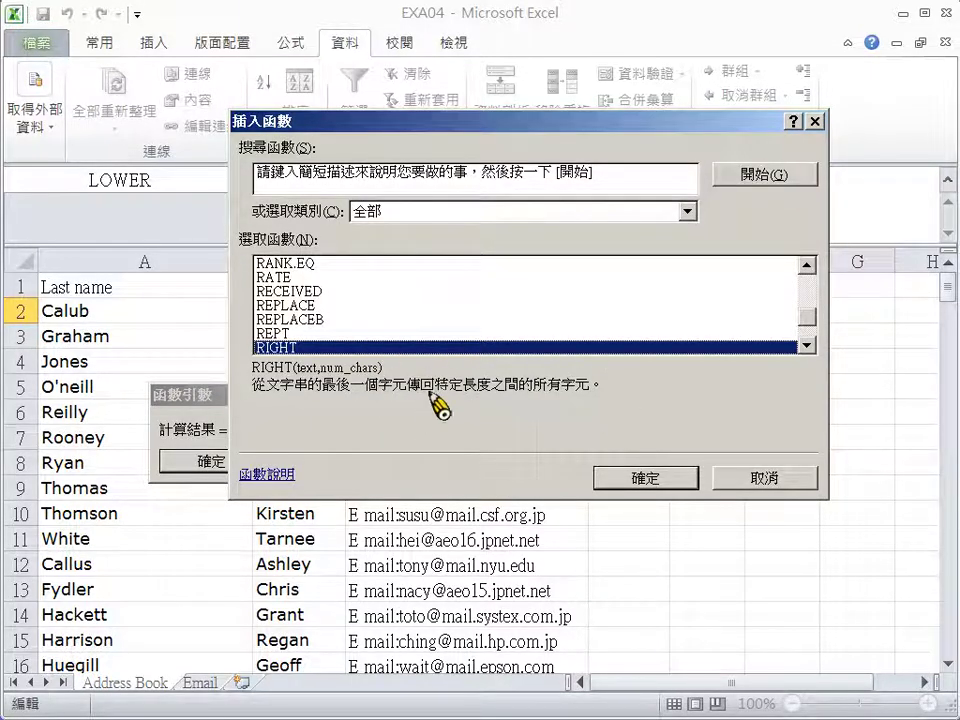
click(624, 483)
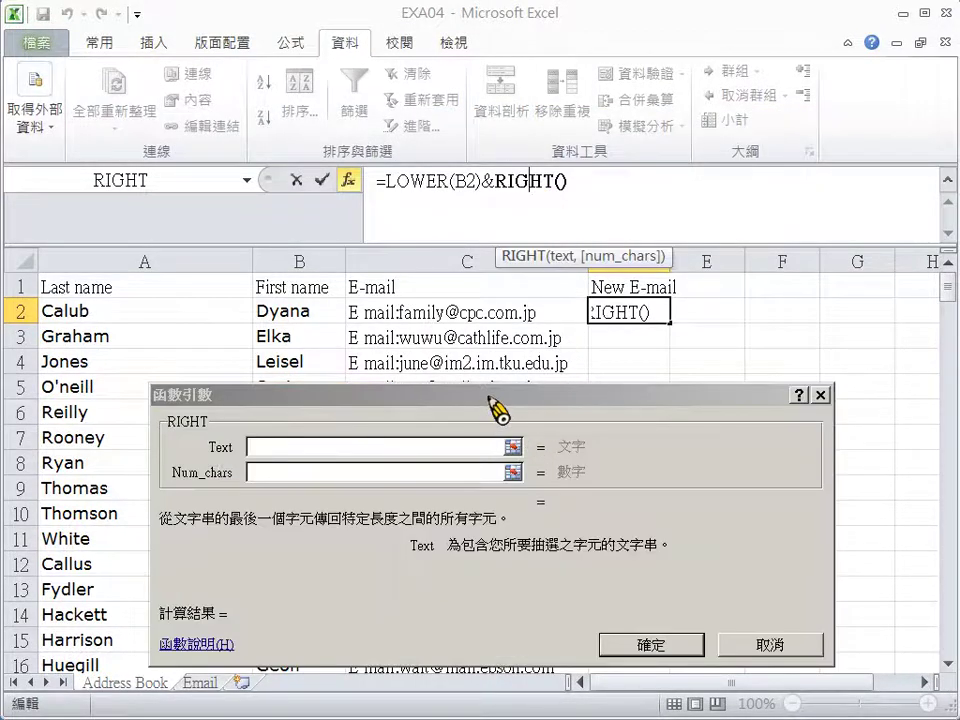
drag(497, 407, 611, 403)
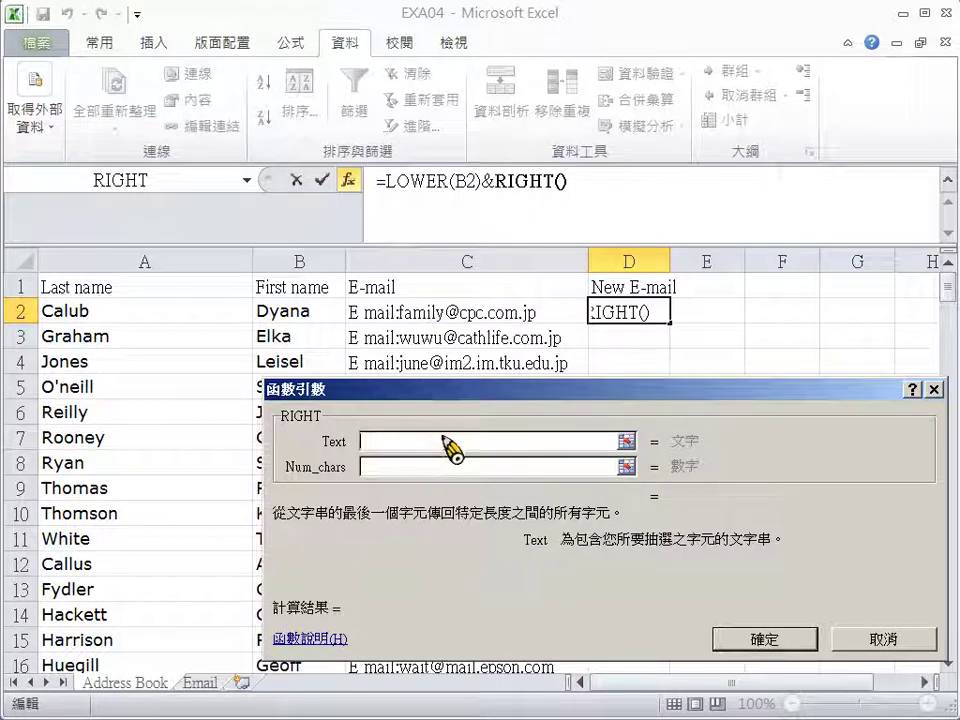
click(473, 328)
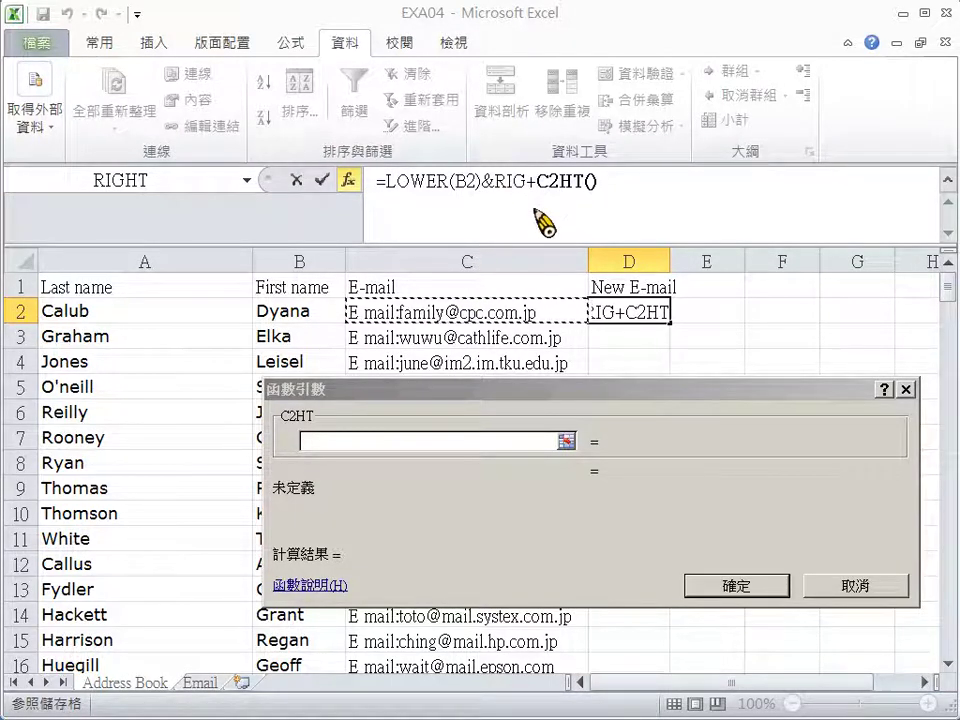
key(BackSpace)
key(BackSpace)
key(BackSpace)
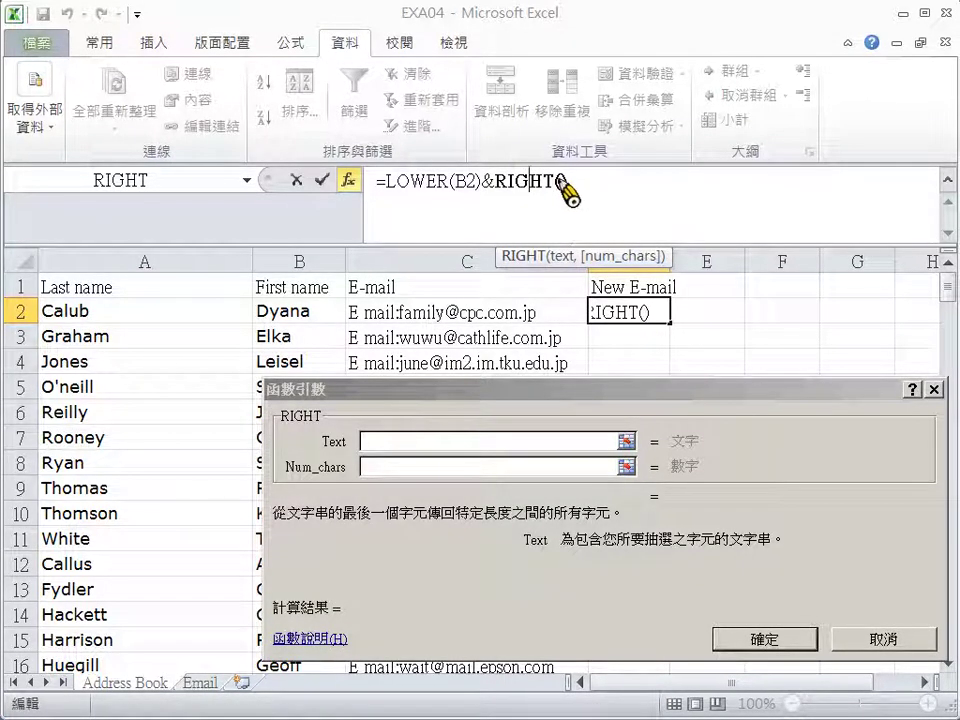
Set the RIGHT function's Text argument to C2 and go to its Num_chars argument.
click(475, 447)
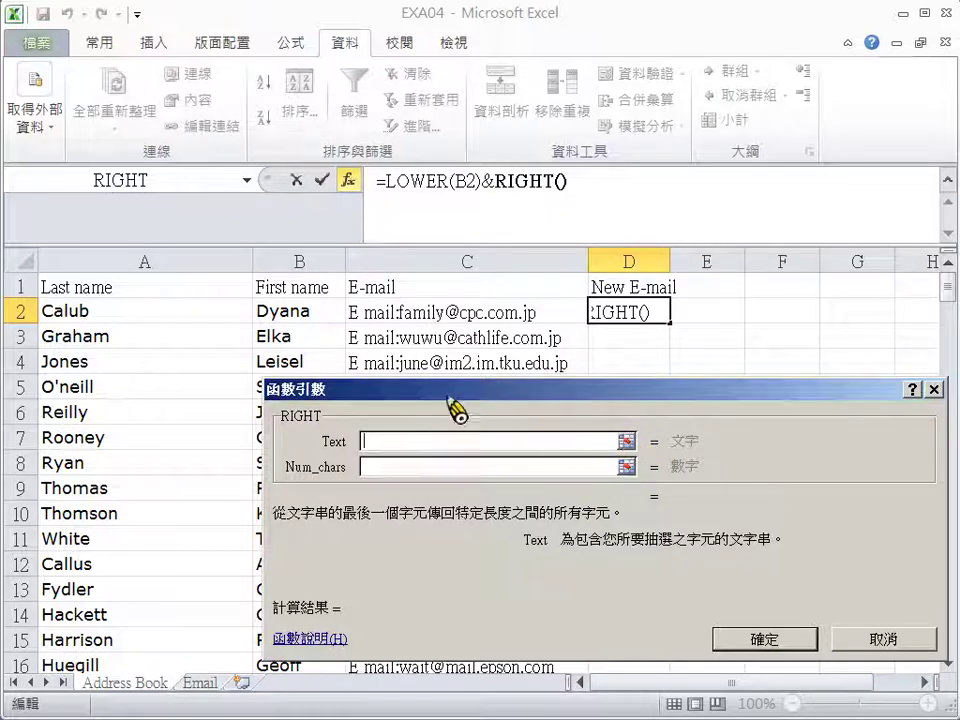
click(450, 325)
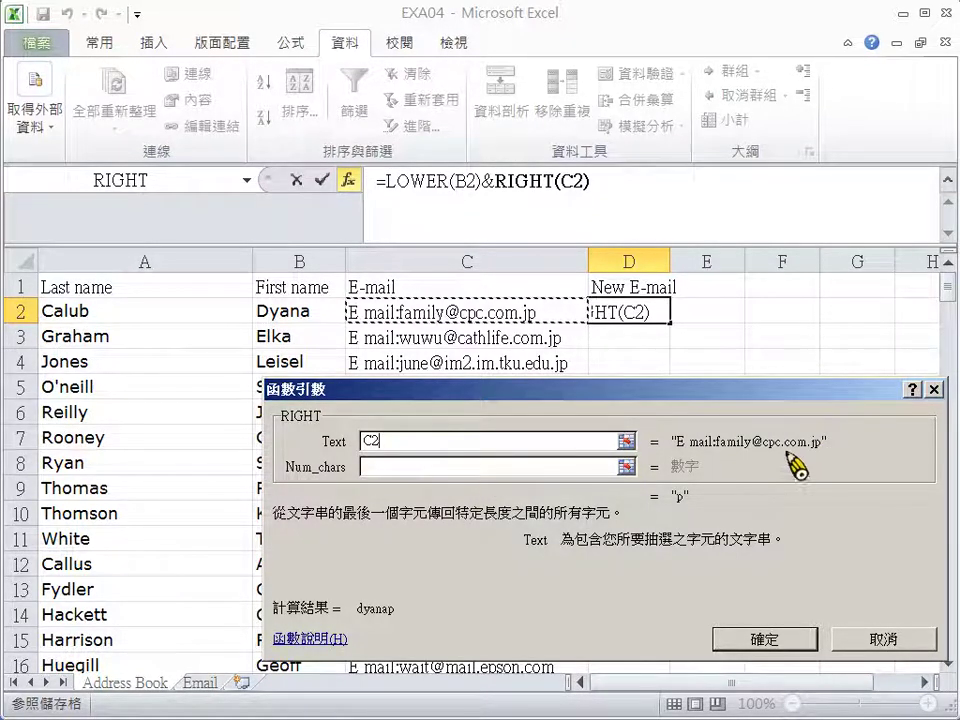
click(490, 466)
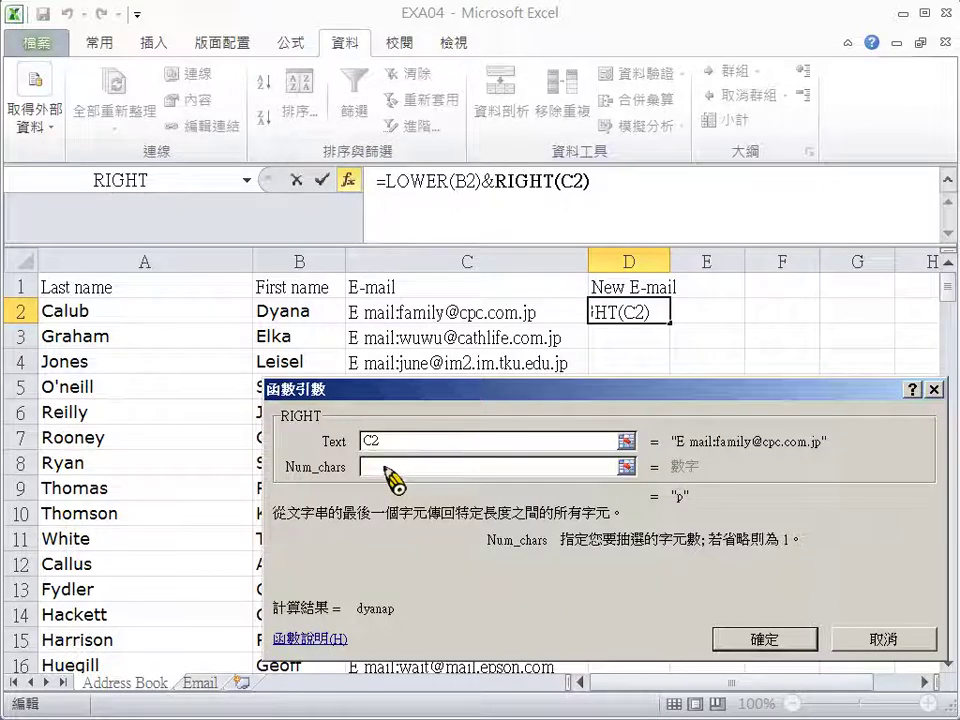
Try 11 as the RIGHT function's Num_chars value and clear it again.
text(11)
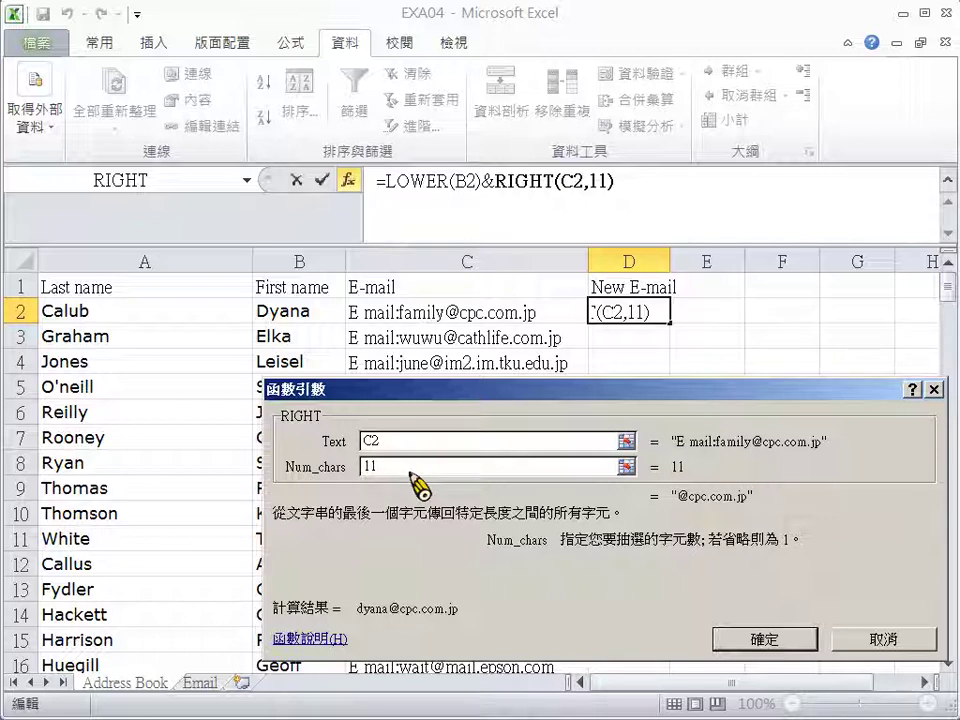
key(BackSpace)
key(BackSpace)
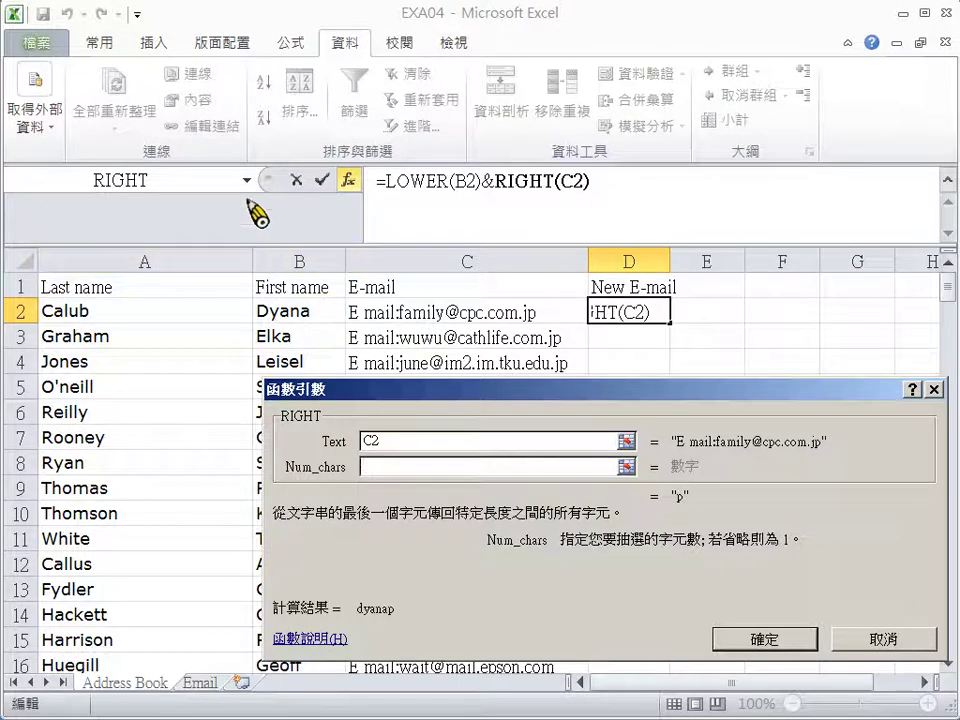
Nest the LEN function as RIGHT's Num_chars argument, with C2 as its text.
click(246, 180)
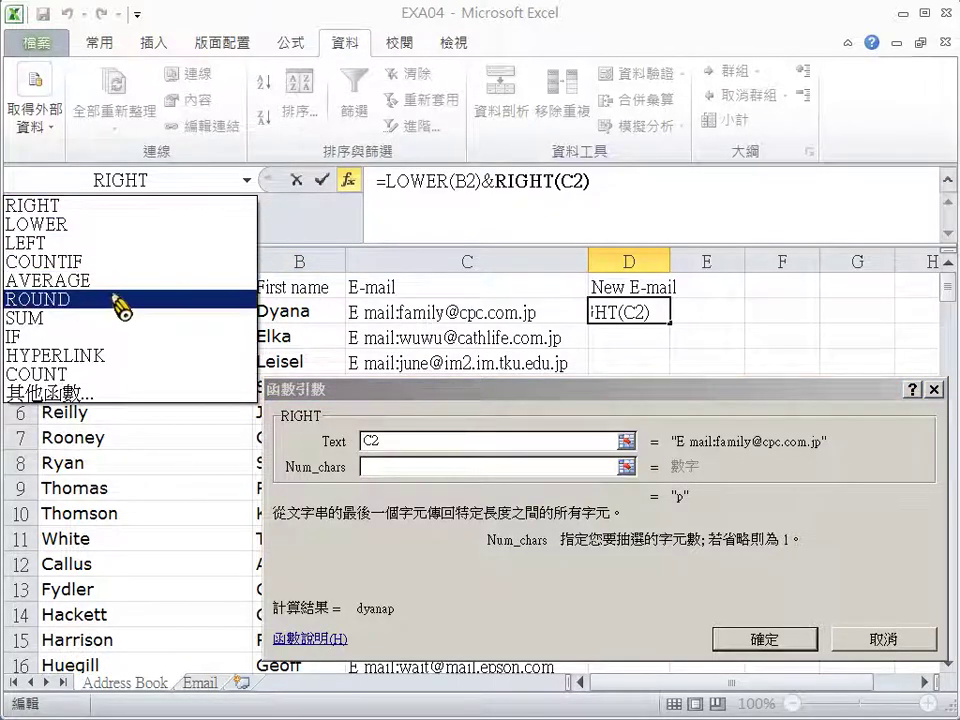
click(118, 393)
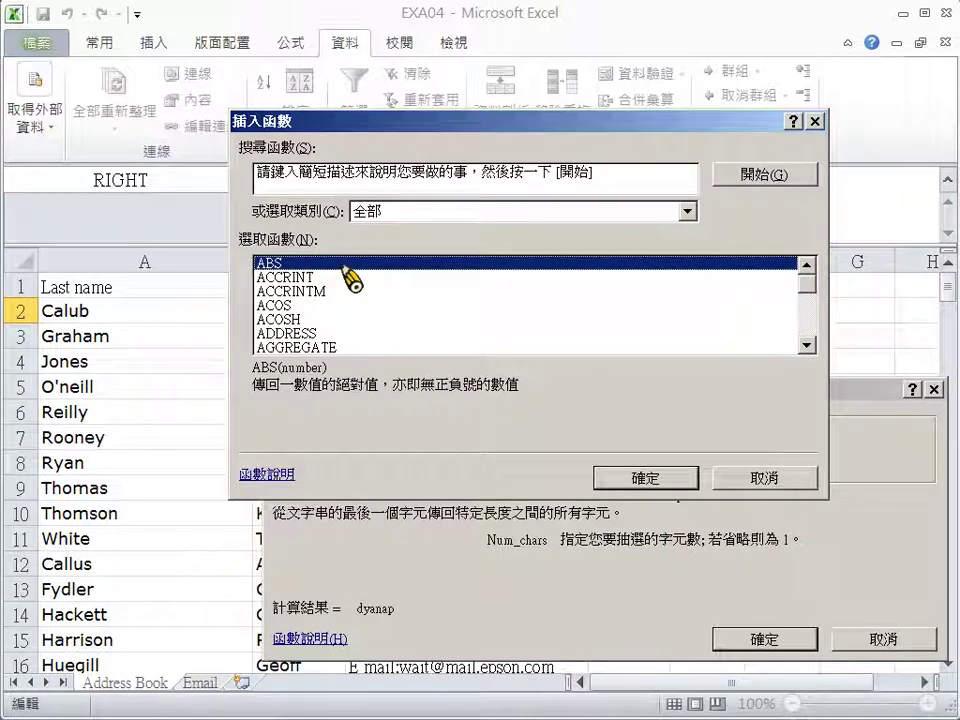
key(l)
key(e)
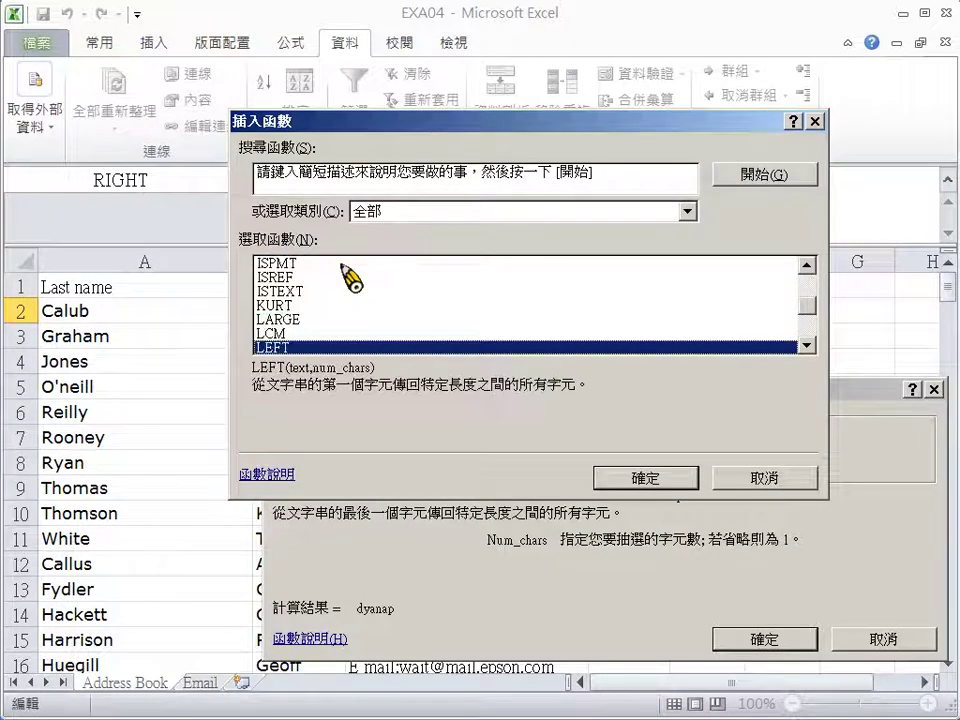
click(806, 345)
click(806, 345)
click(806, 345)
click(292, 333)
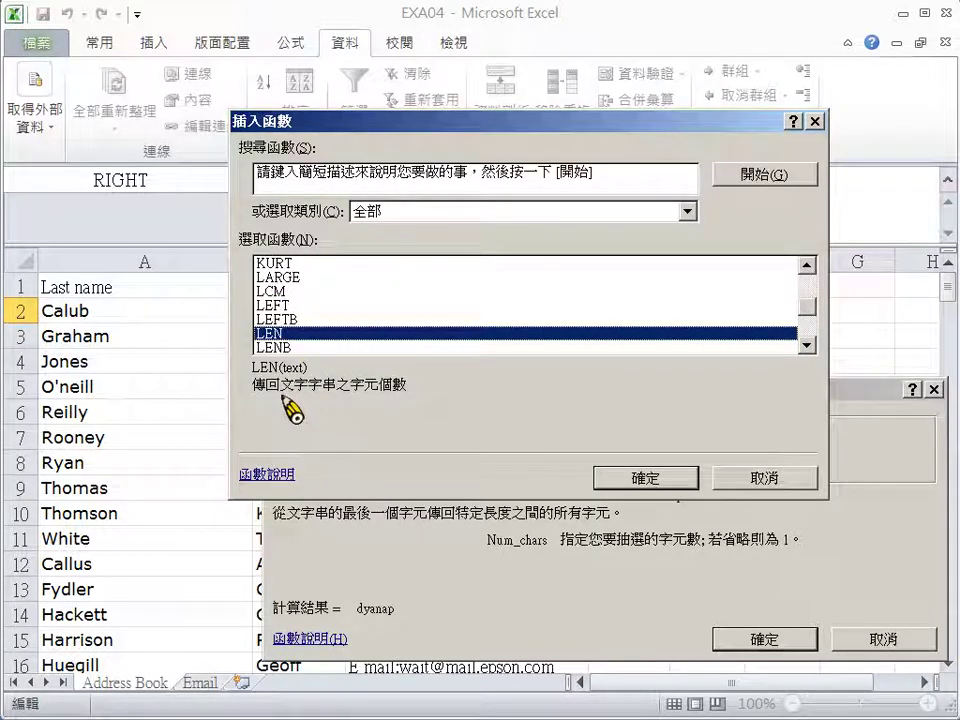
click(650, 478)
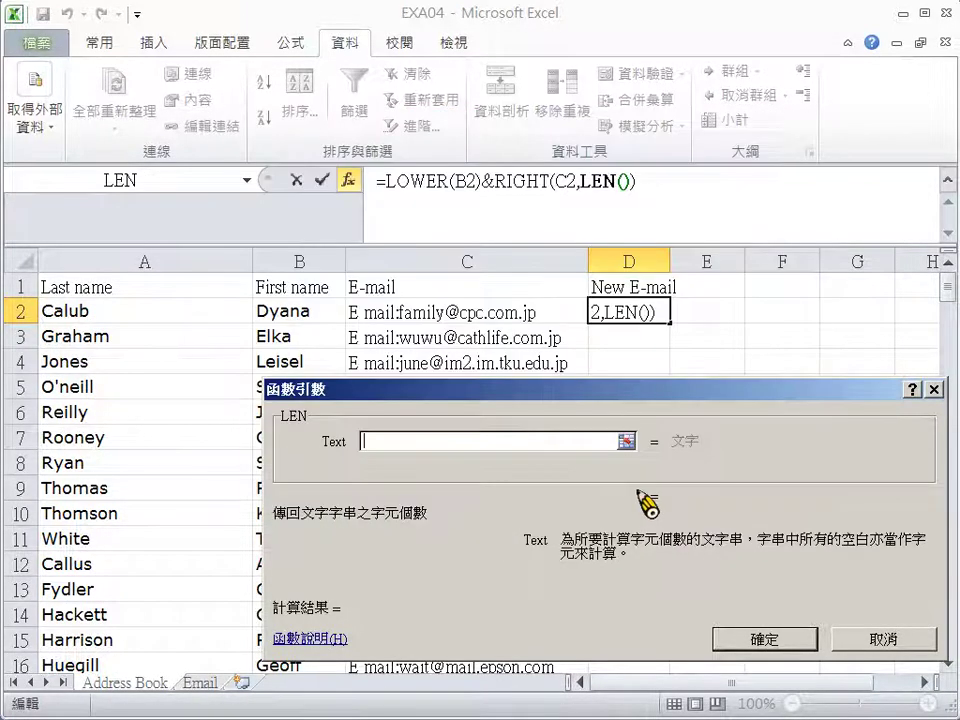
click(472, 318)
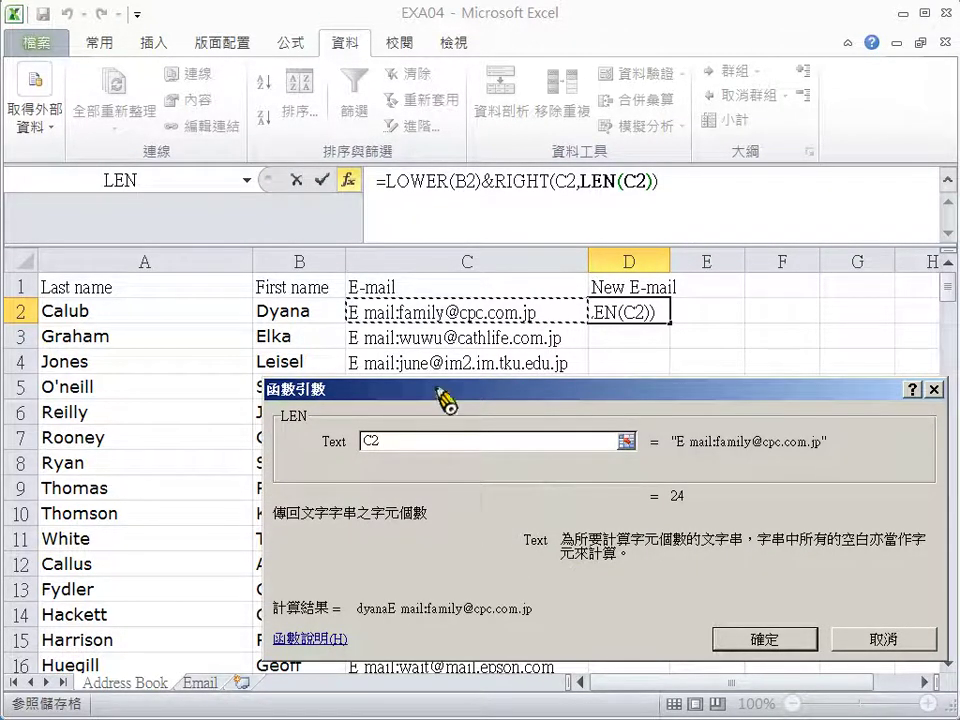
Return to the RIGHT function's arguments and append a minus sign after LEN(C2) in Num_chars.
click(660, 197)
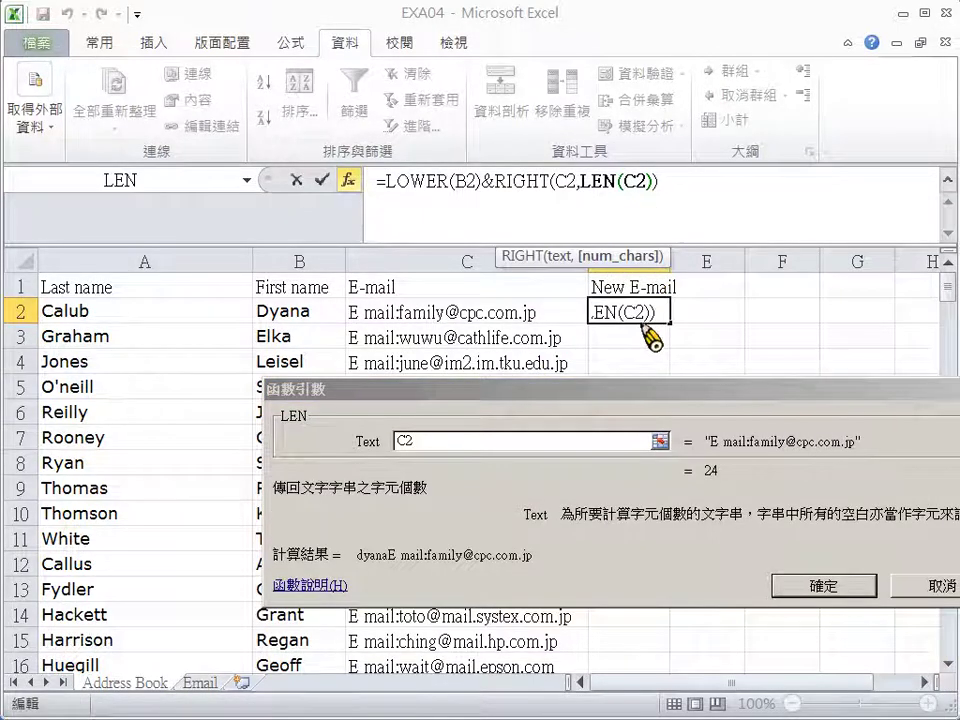
click(541, 186)
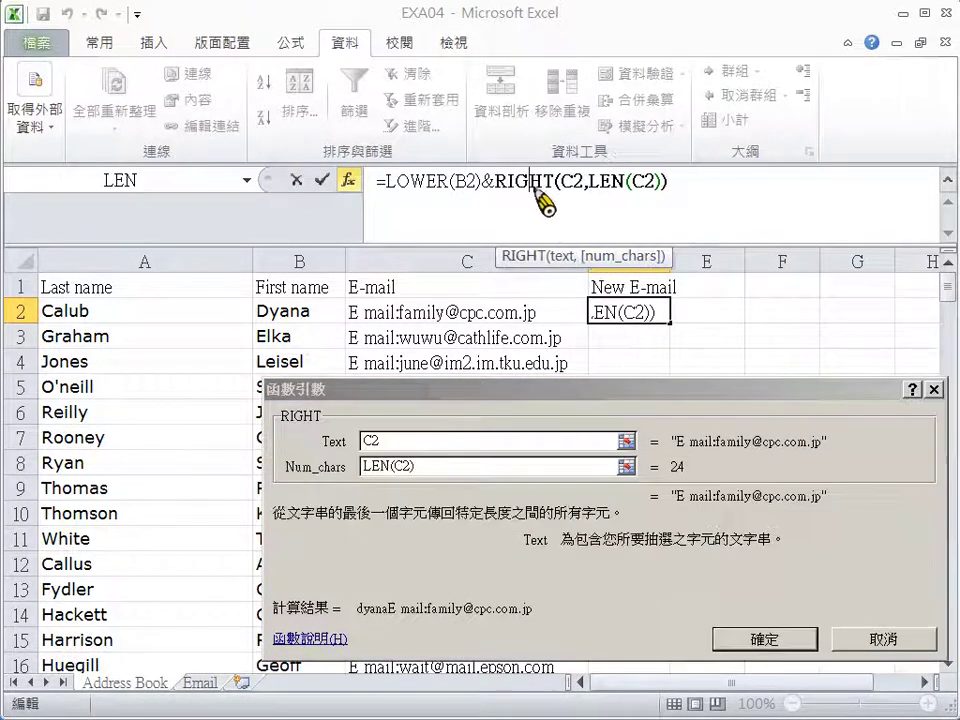
click(520, 466)
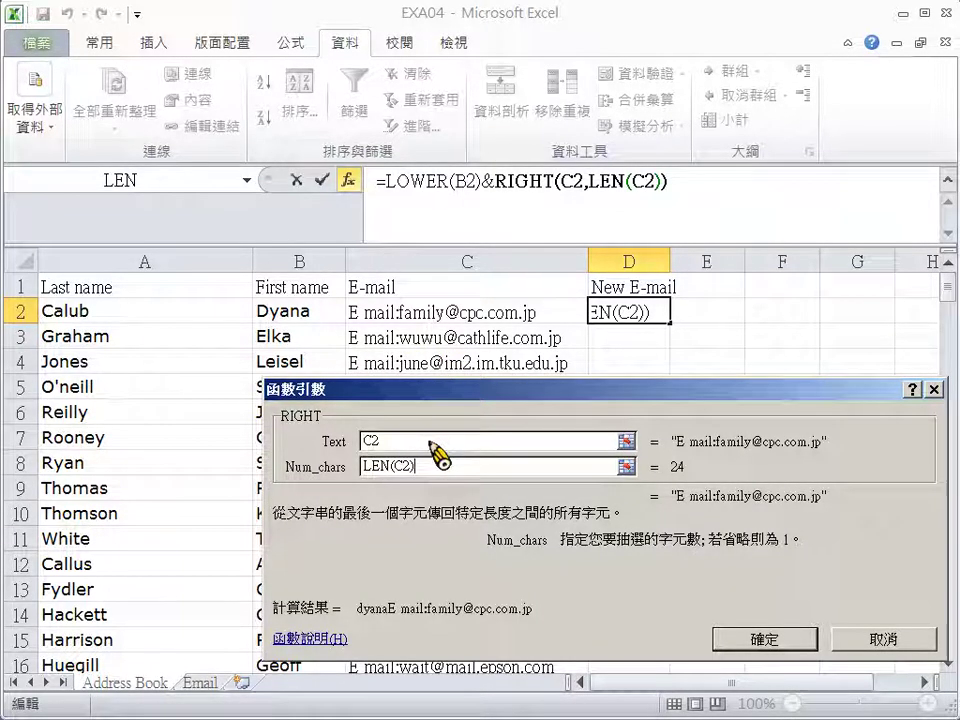
text(-)
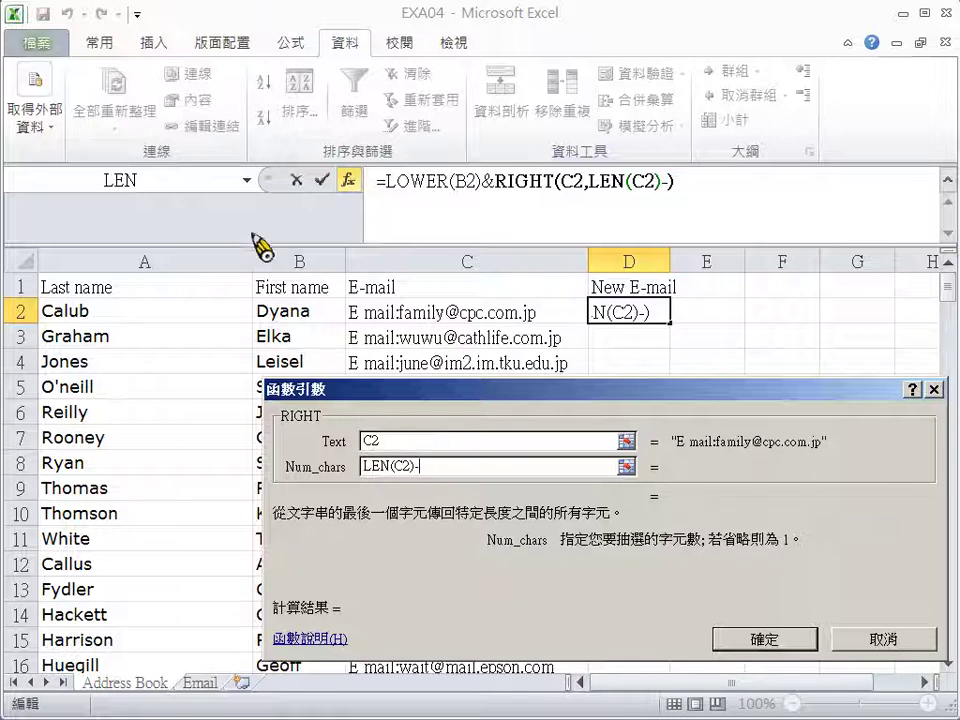
Nest the FIND function after the minus sign and move its full argument dialog into view.
click(246, 180)
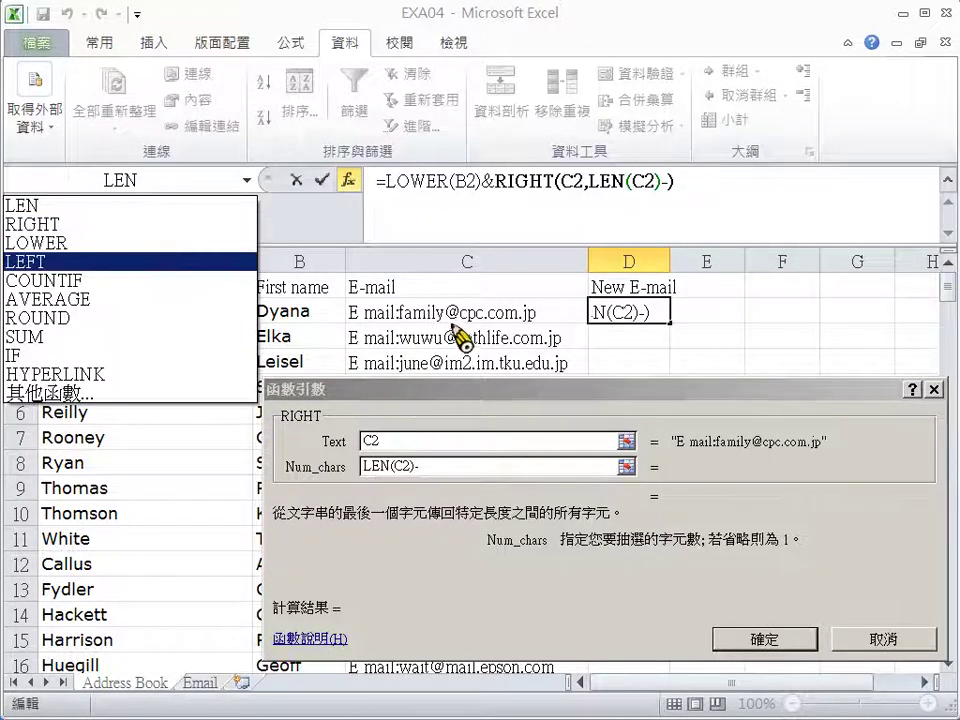
click(176, 395)
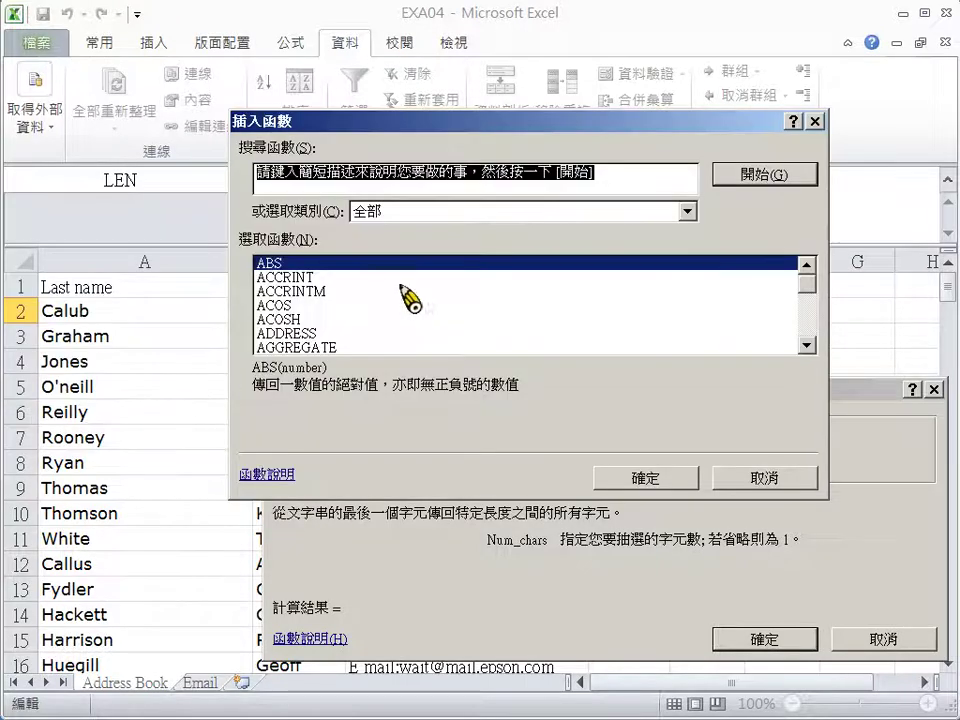
click(460, 264)
key(f)
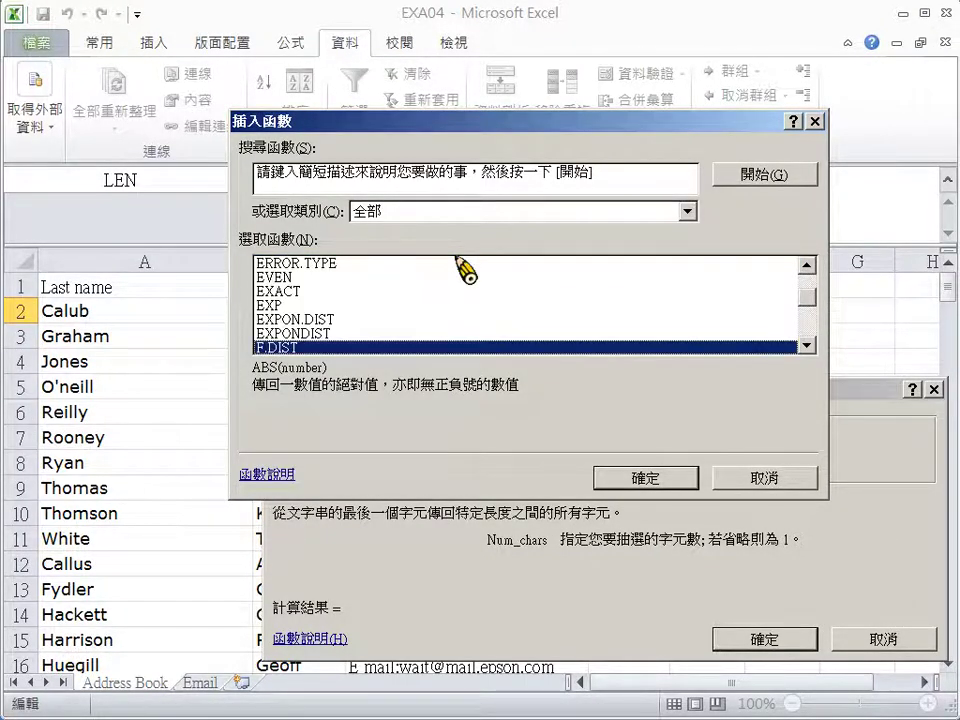
key(i)
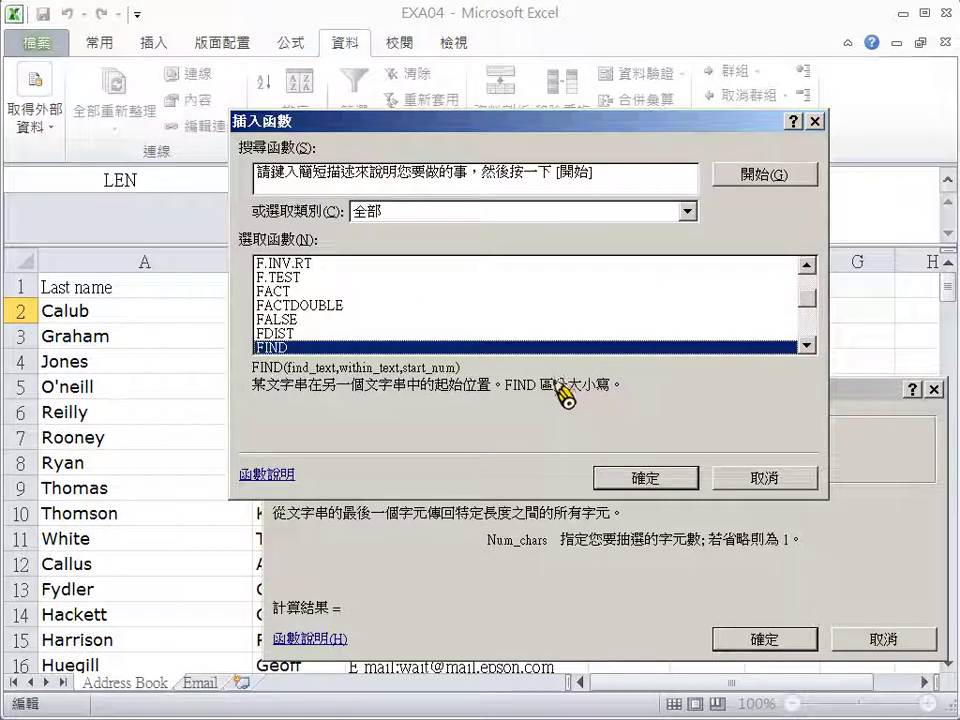
click(622, 477)
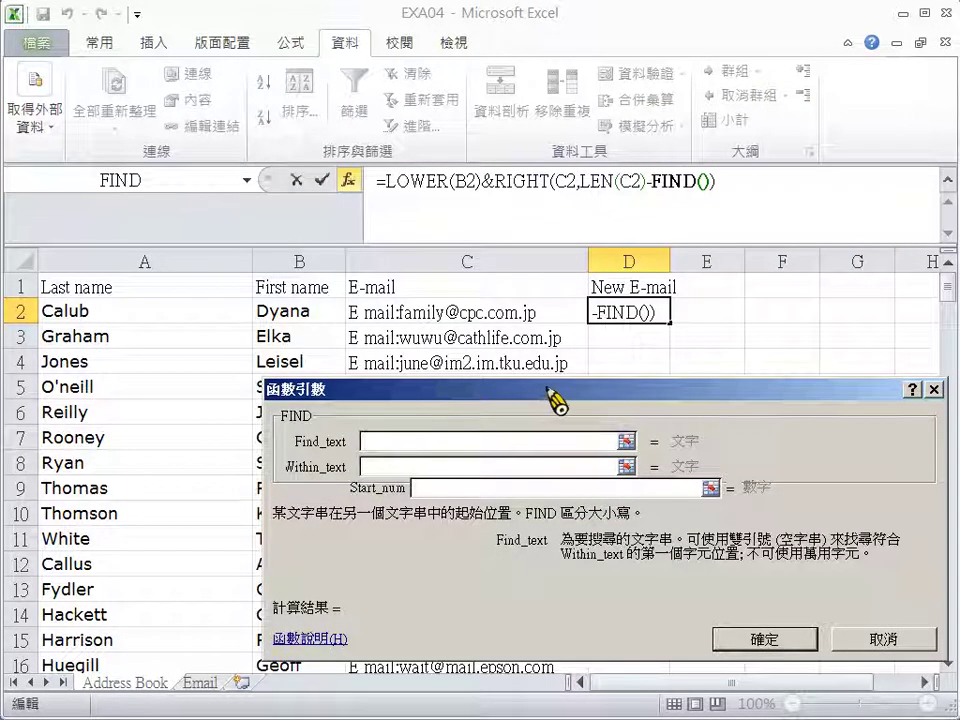
click(672, 184)
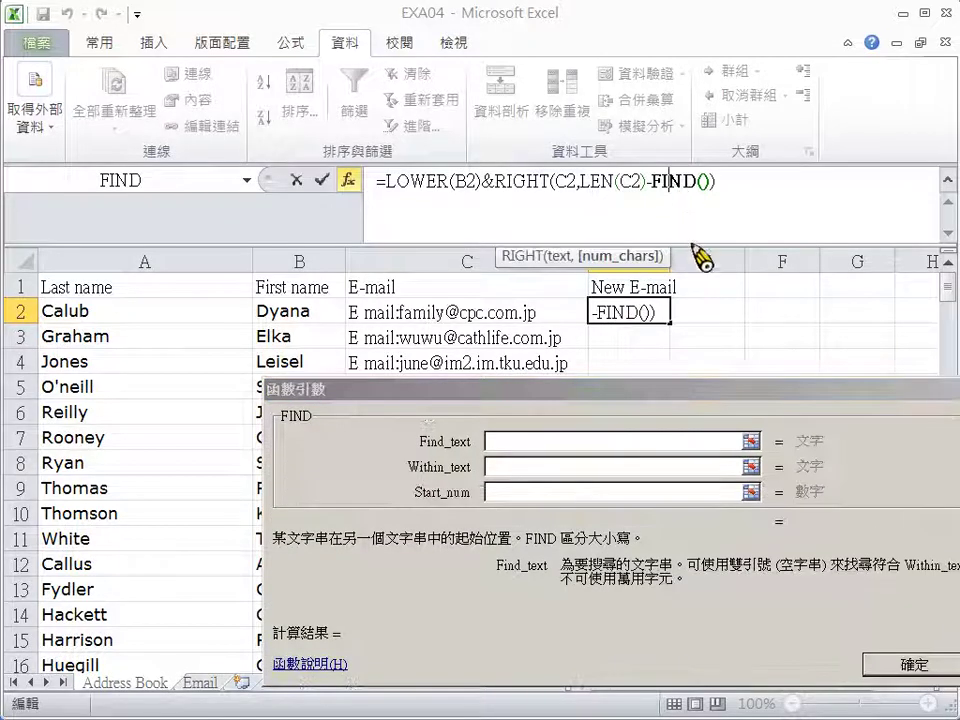
drag(677, 397, 519, 405)
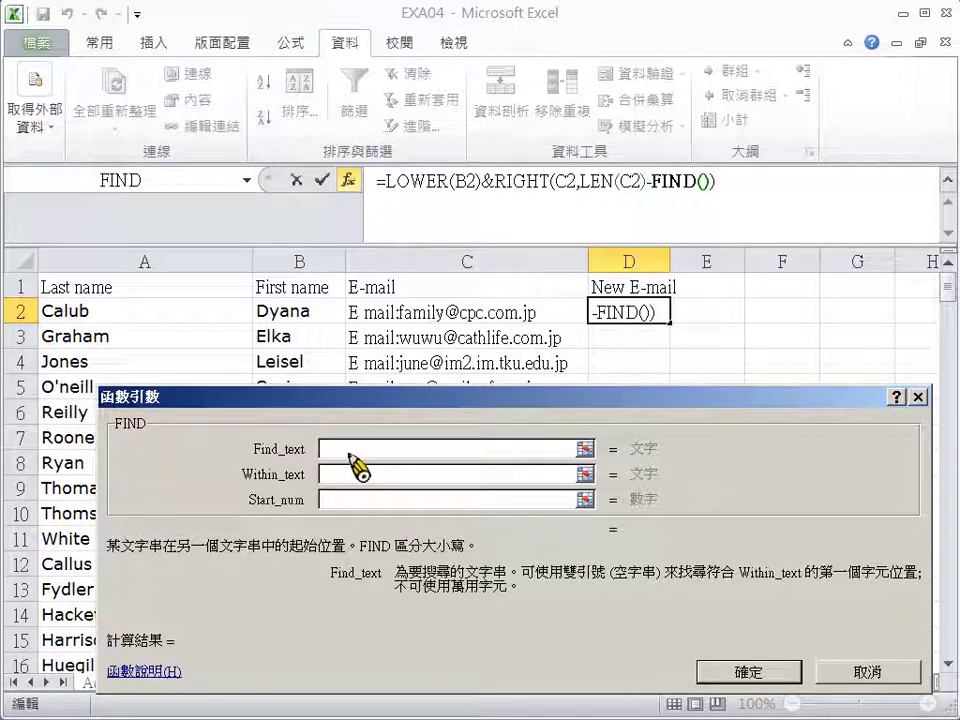
text(")
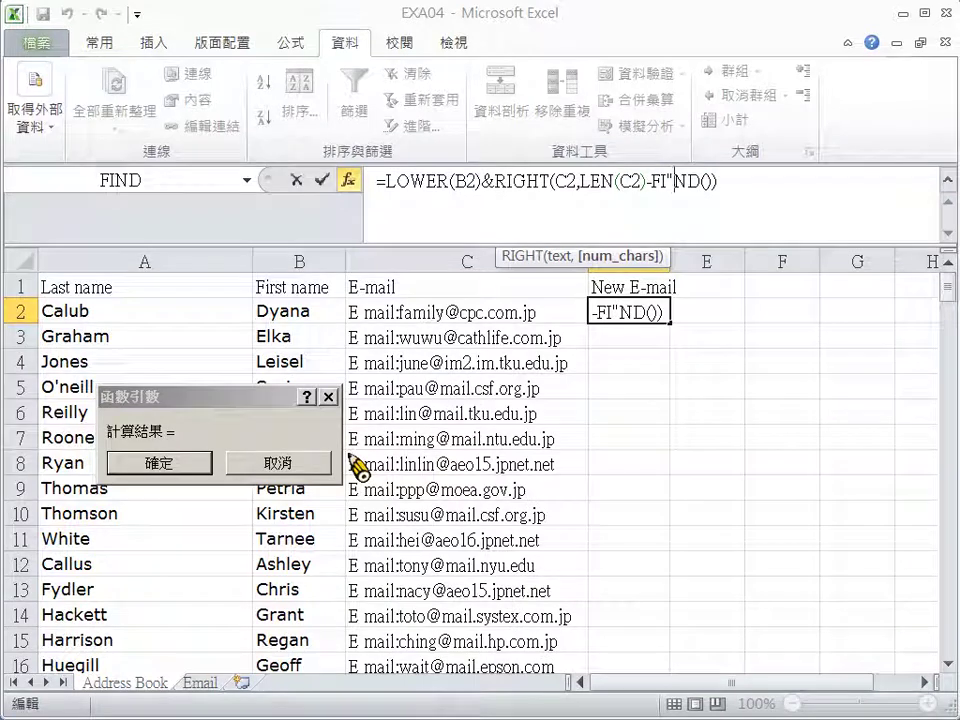
text(@")
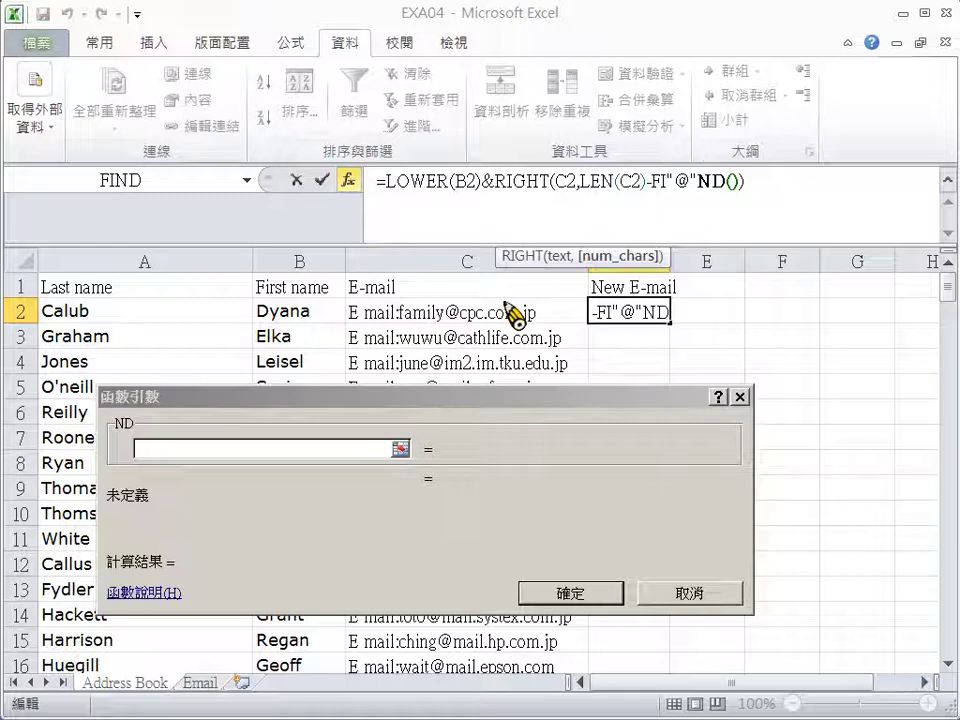
key(BackSpace)
key(BackSpace)
key(BackSpace)
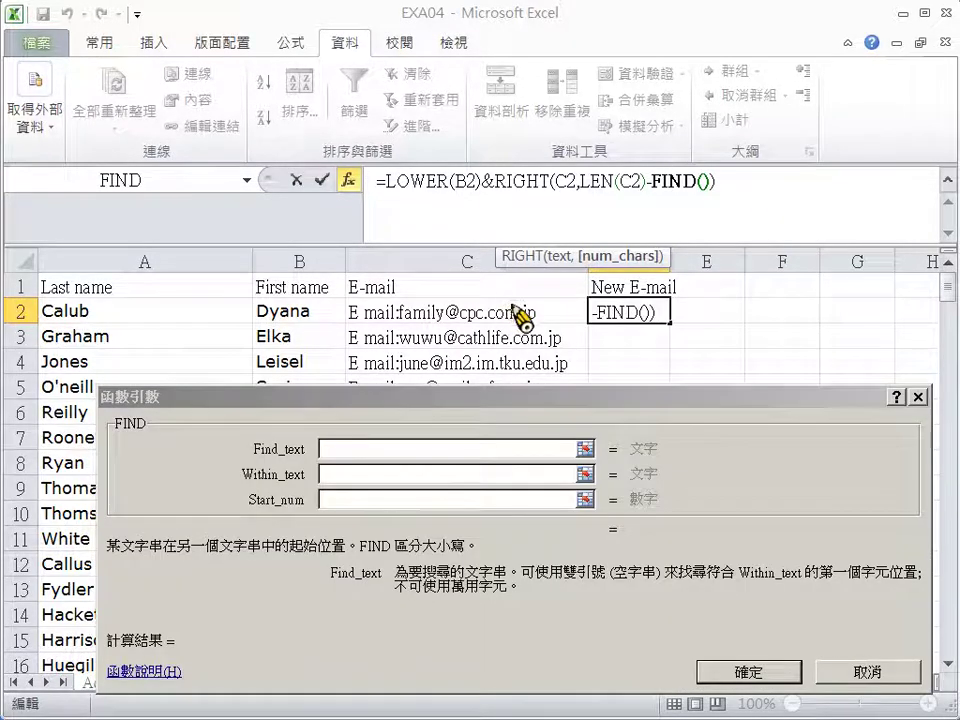
Set the FIND function's Find_text to "@" and Within_text to C2, leaving Start_num empty.
click(470, 452)
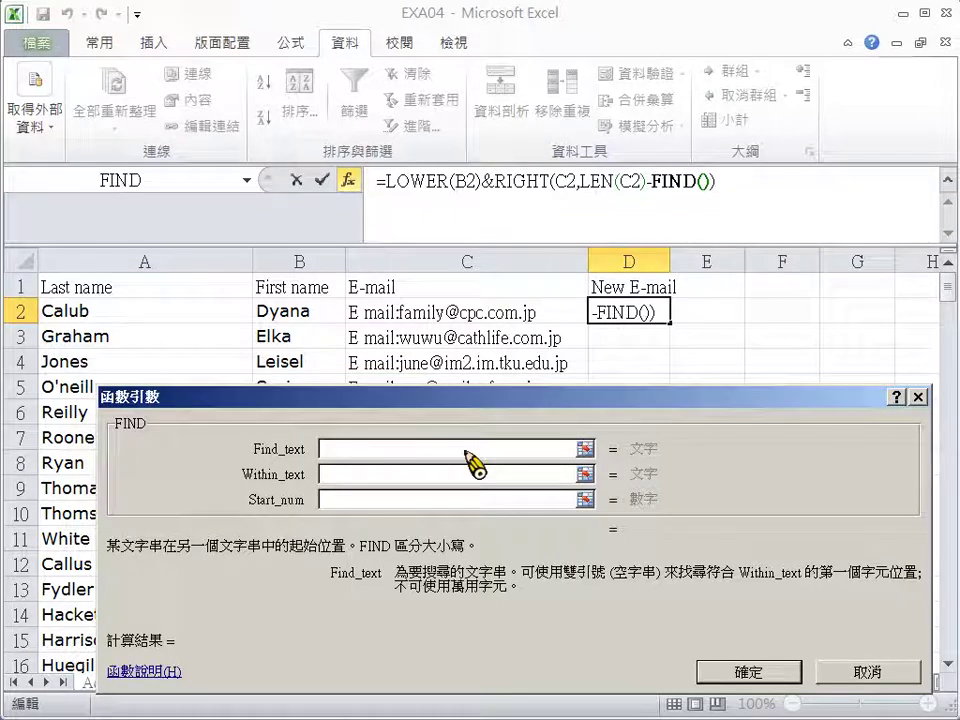
text(")
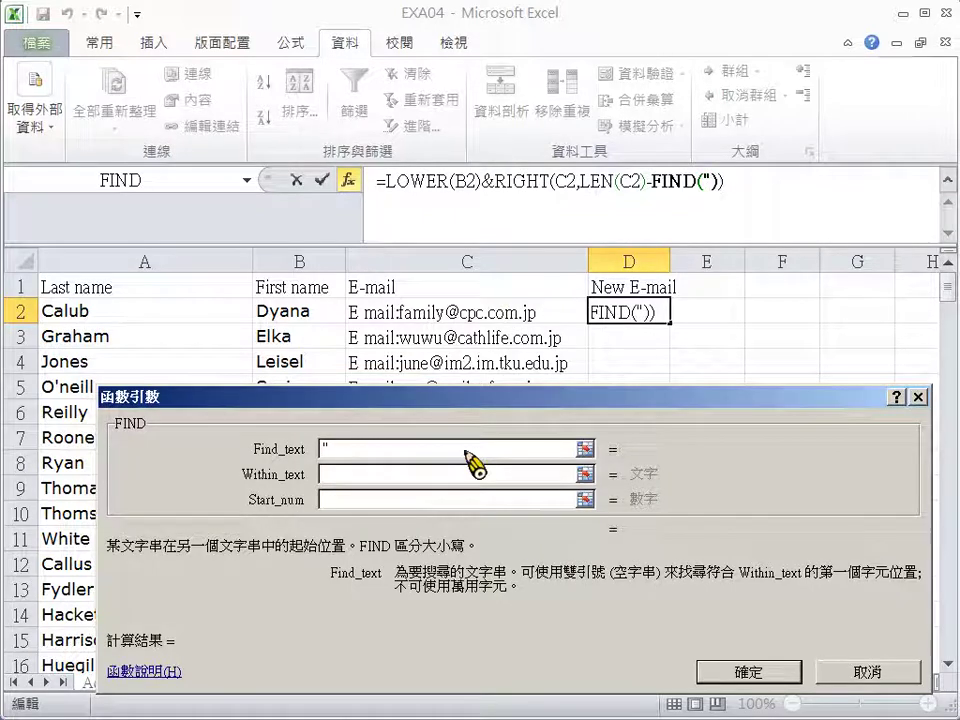
text(@")
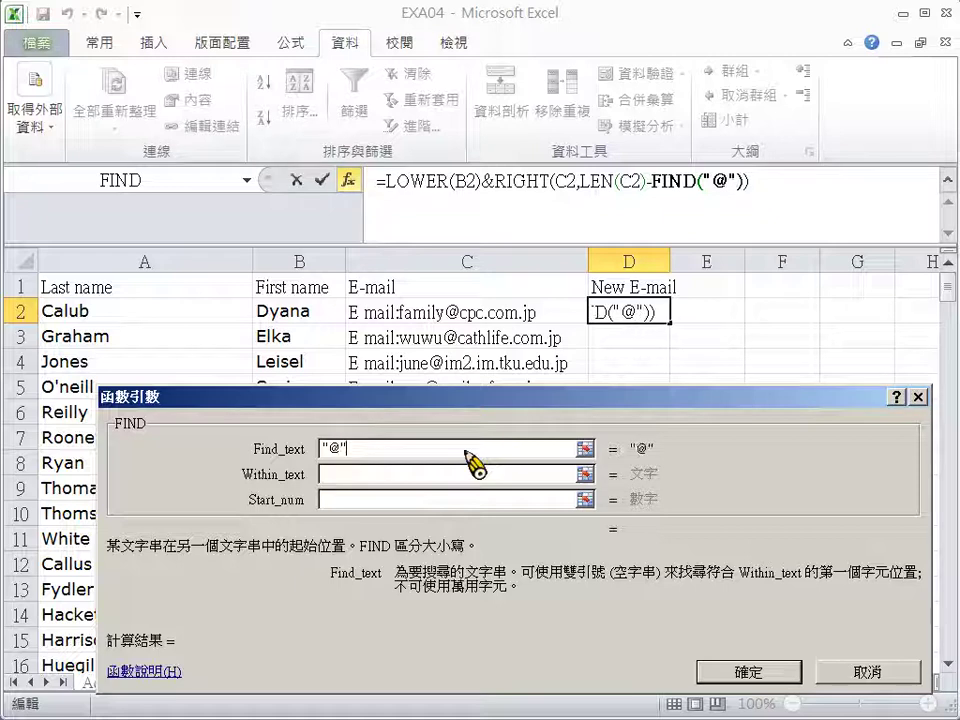
click(421, 476)
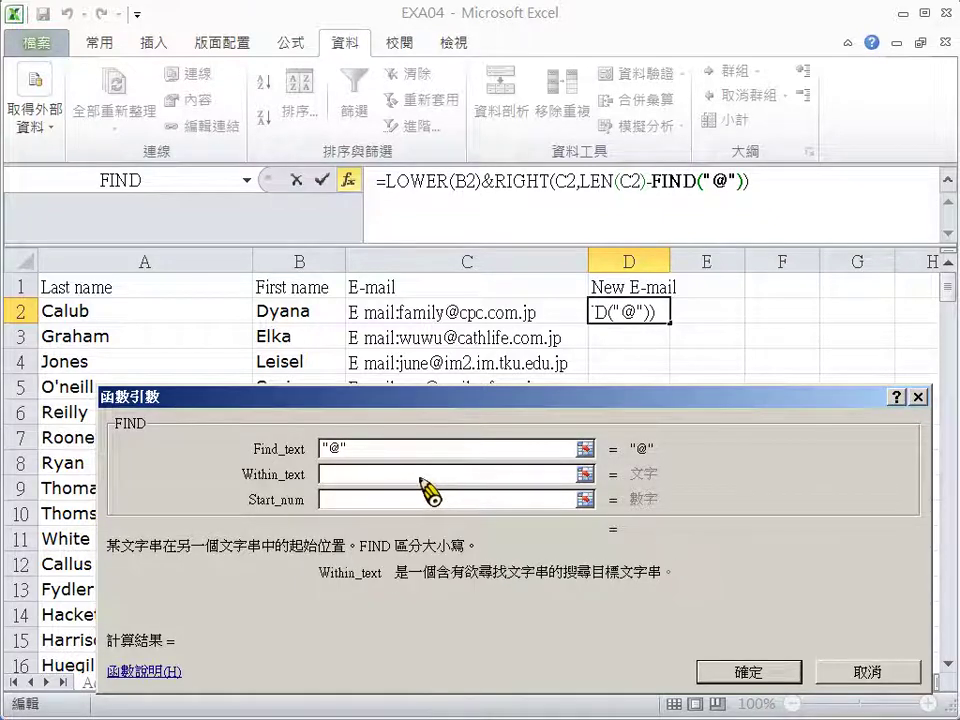
click(460, 312)
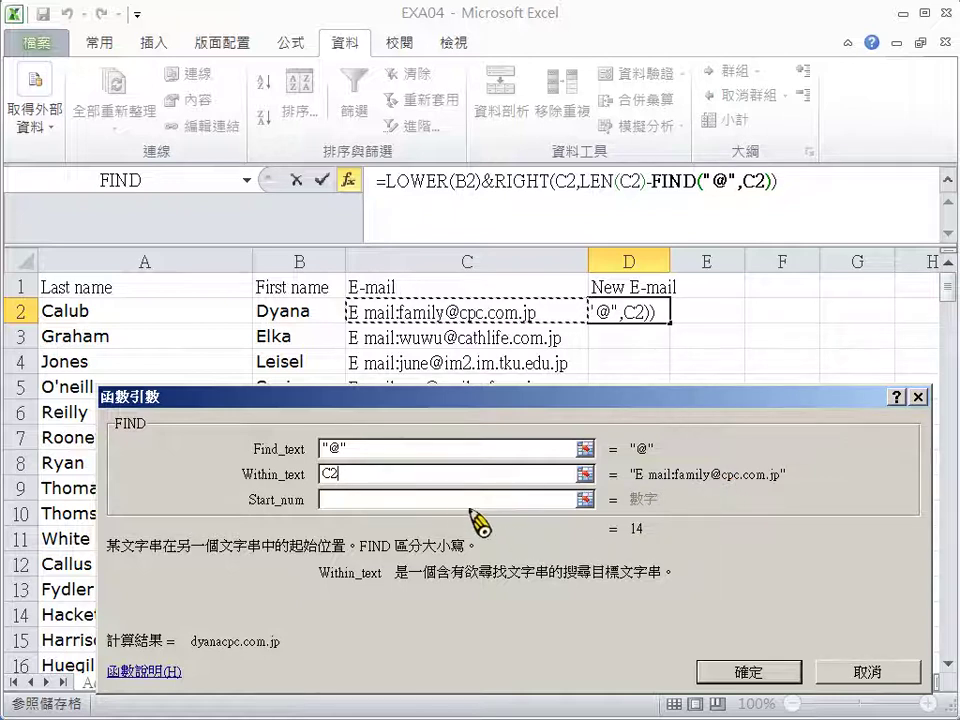
click(454, 499)
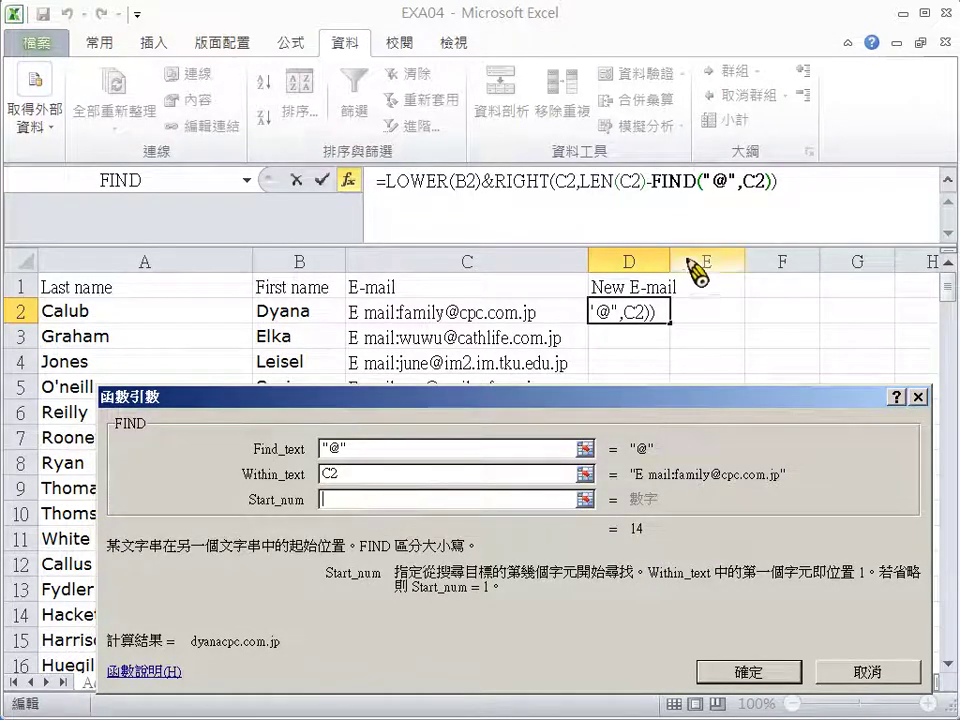
Append +1 to the RIGHT function's Num_chars argument and fill the completed formula down the New E-mail column.
click(540, 184)
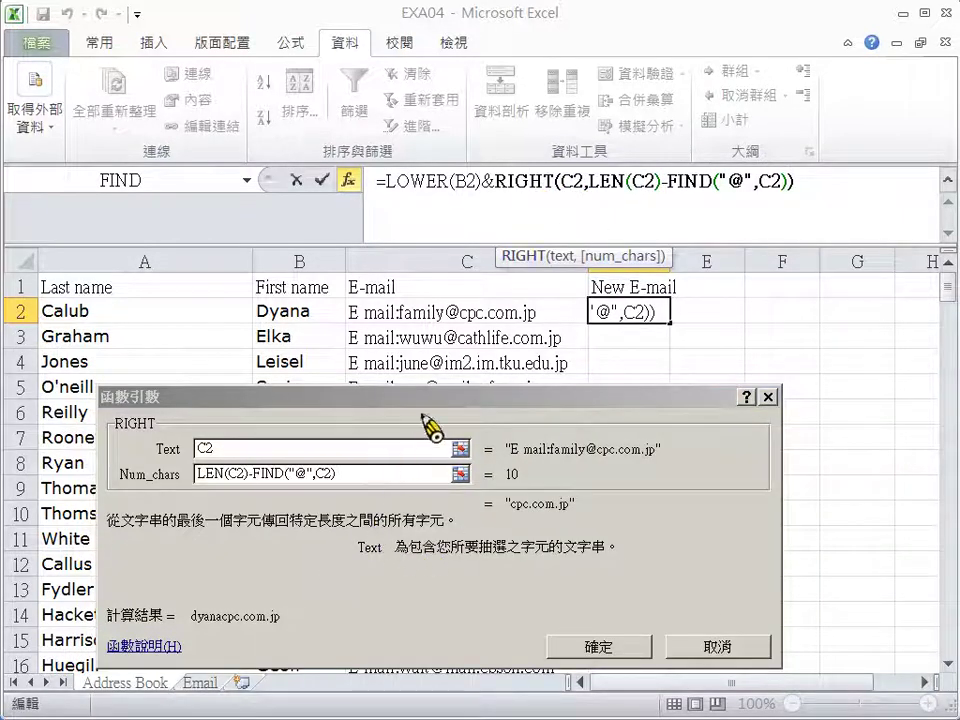
drag(439, 397, 452, 407)
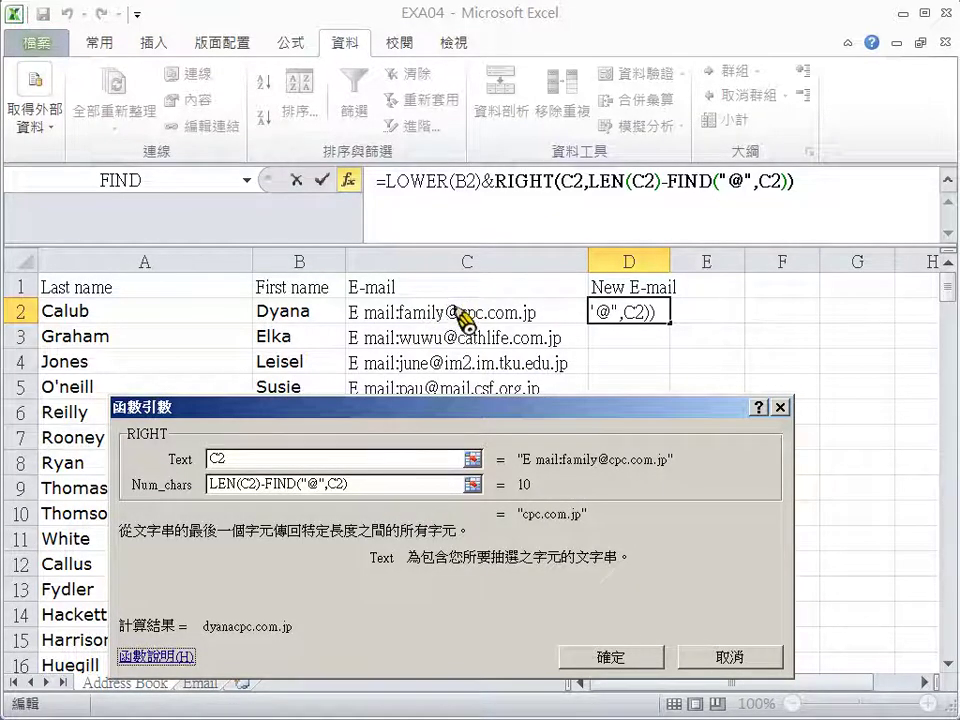
click(383, 486)
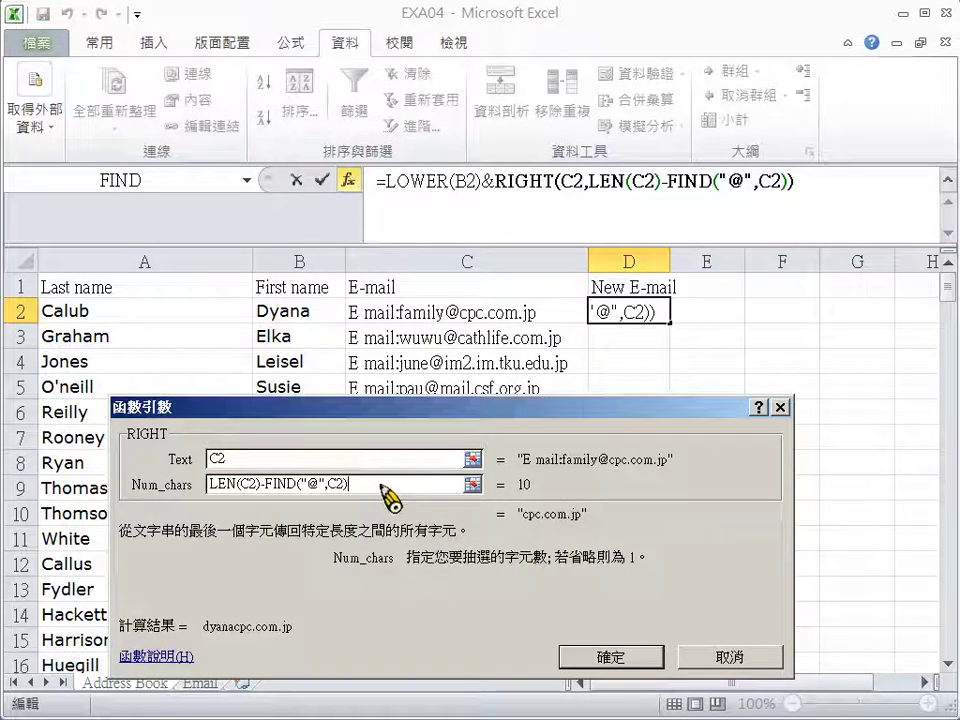
text(+1)
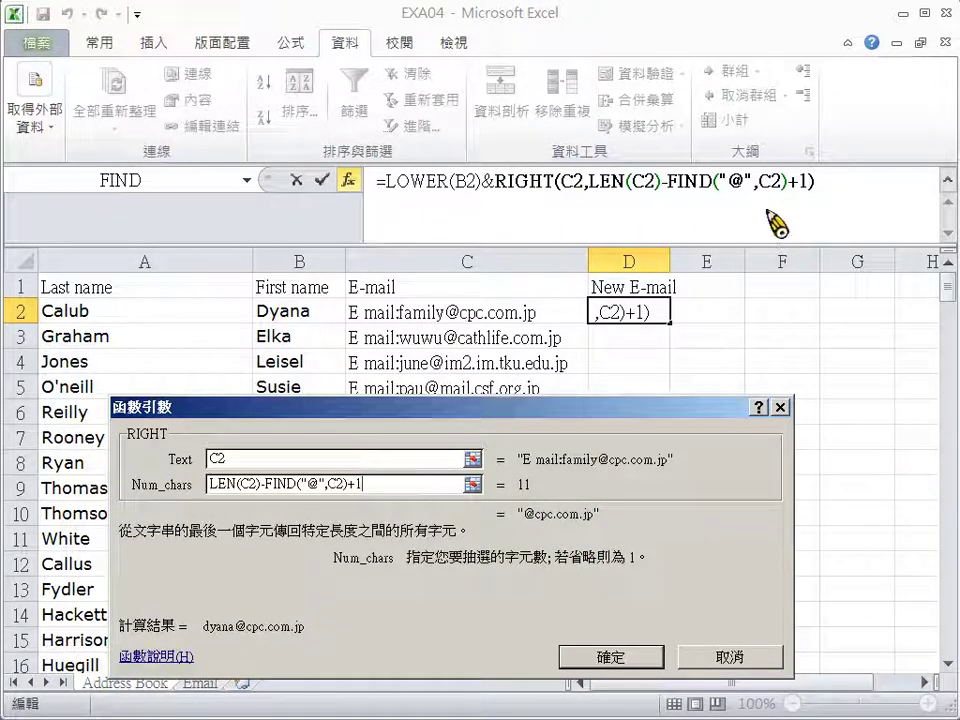
click(611, 658)
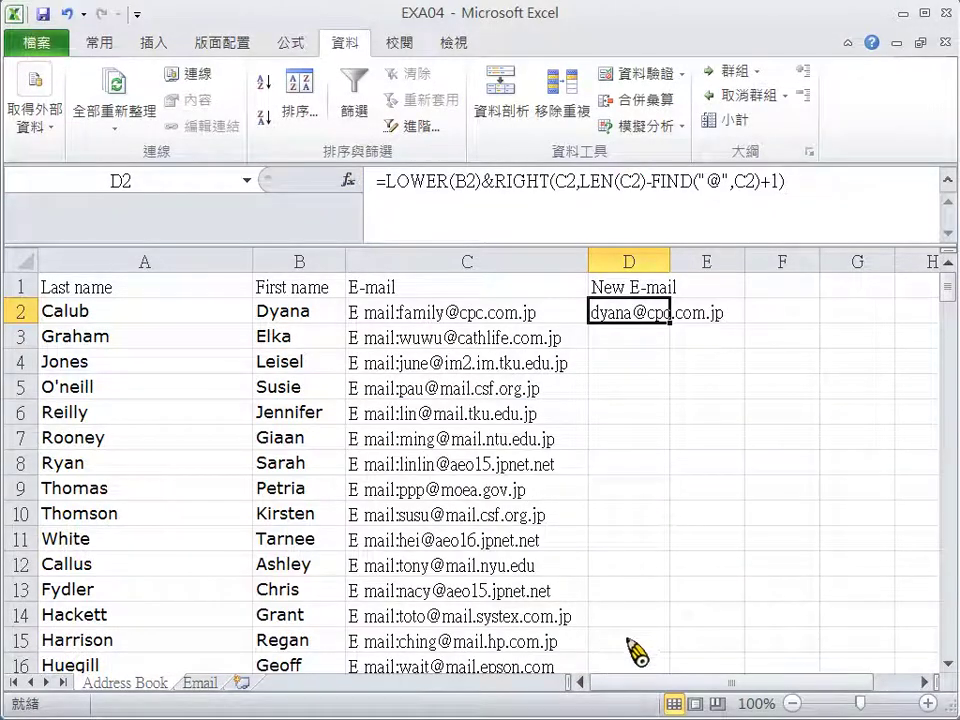
double_click(669, 322)
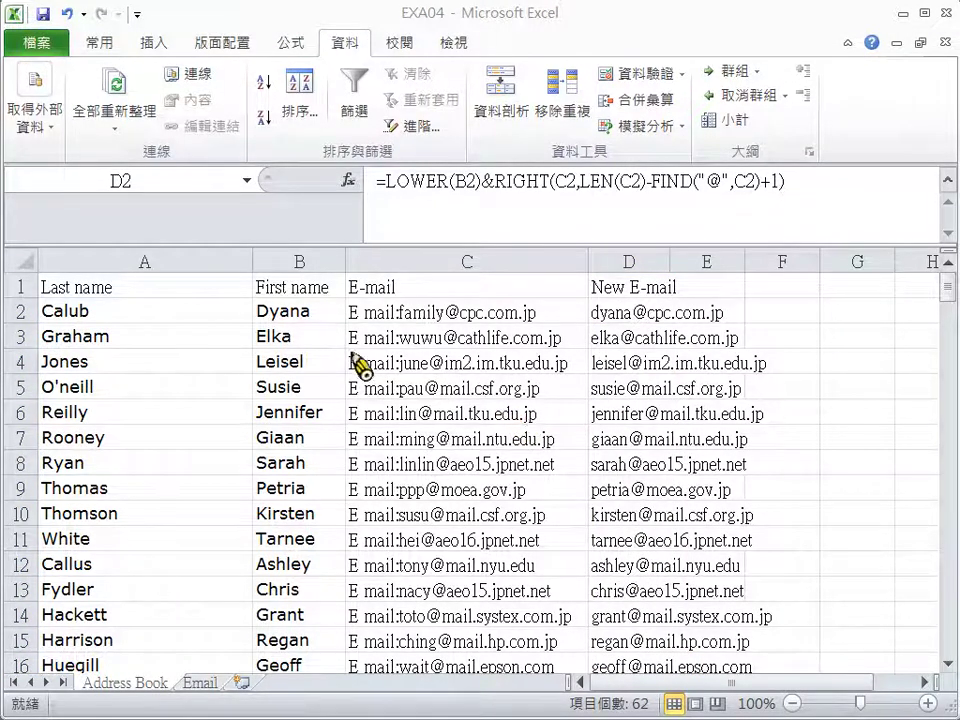
click(26, 287)
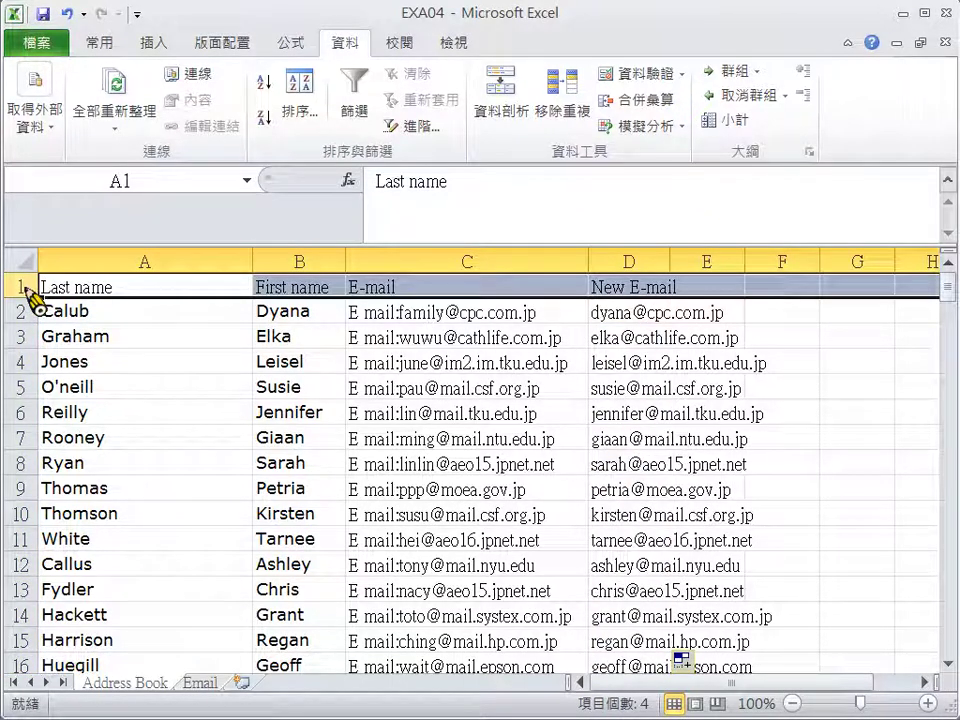
drag(77, 292, 670, 305)
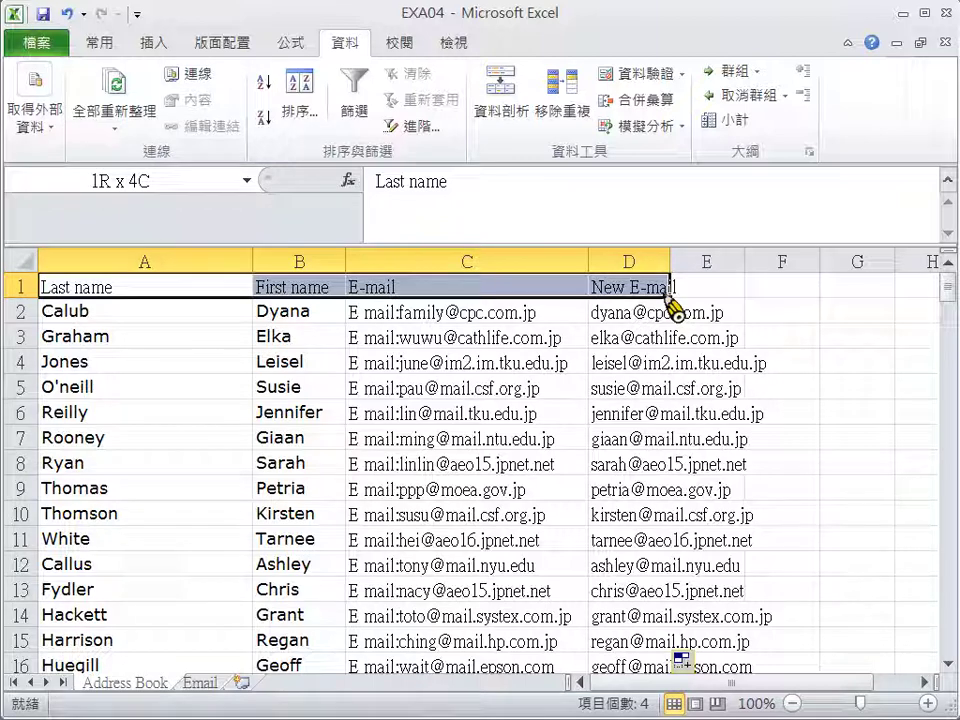
drag(668, 300, 677, 300)
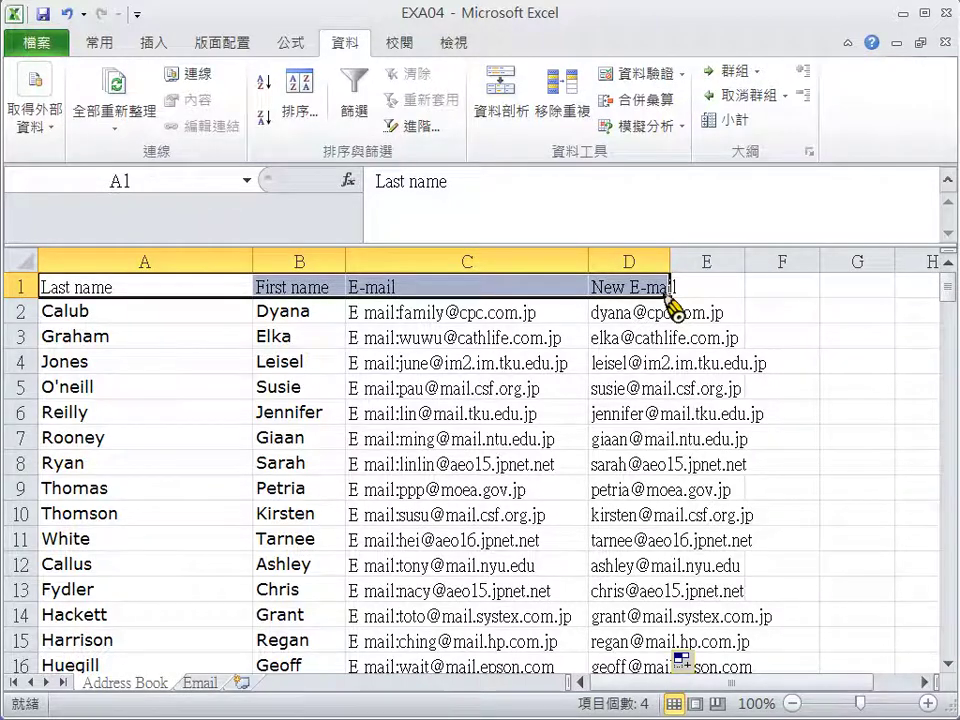
click(24, 288)
right_click(28, 294)
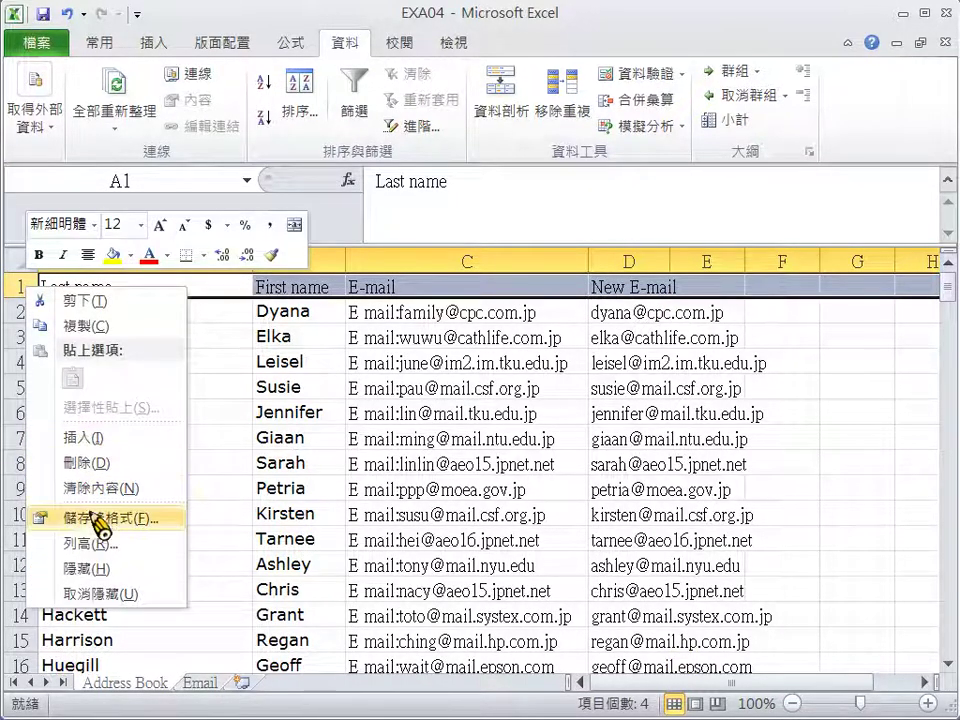
click(313, 385)
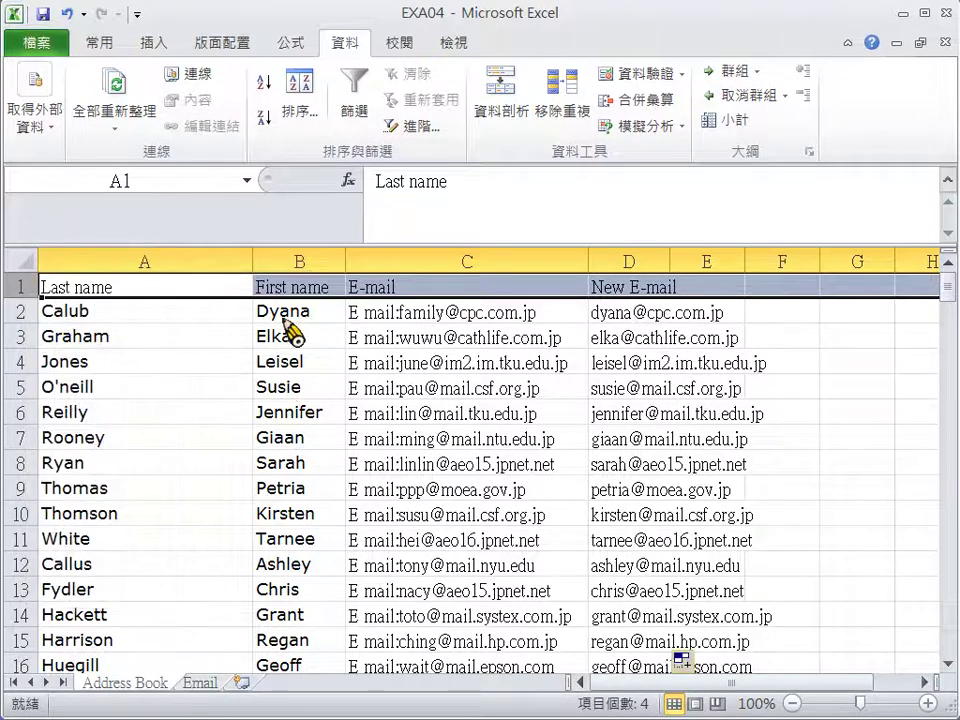
click(22, 262)
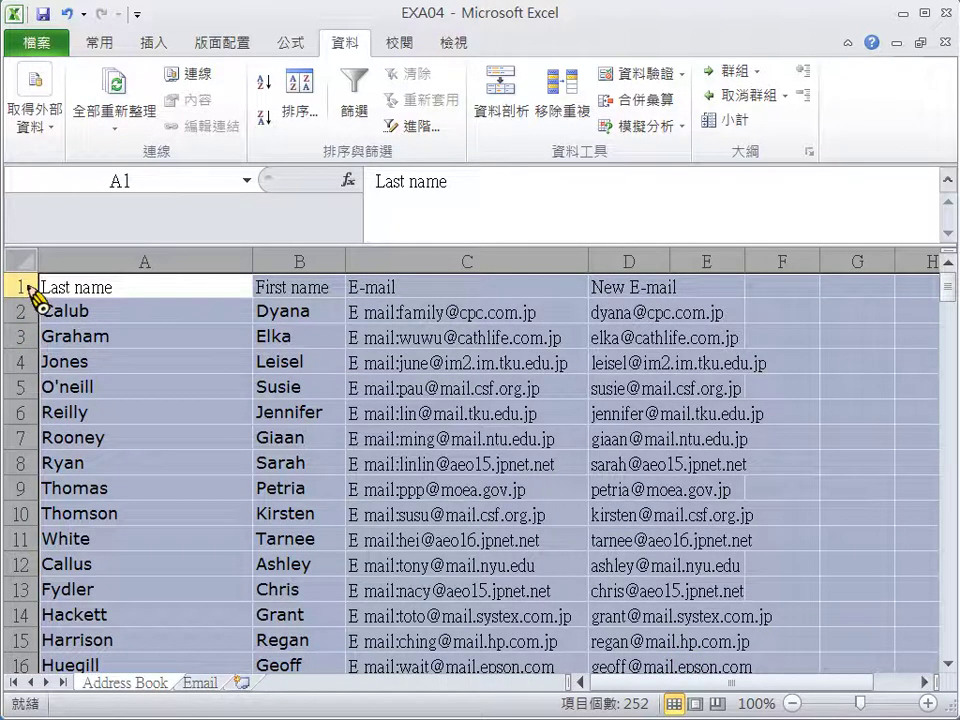
Set the height of heading row 1 to 25.25.
click(24, 288)
right_click(28, 290)
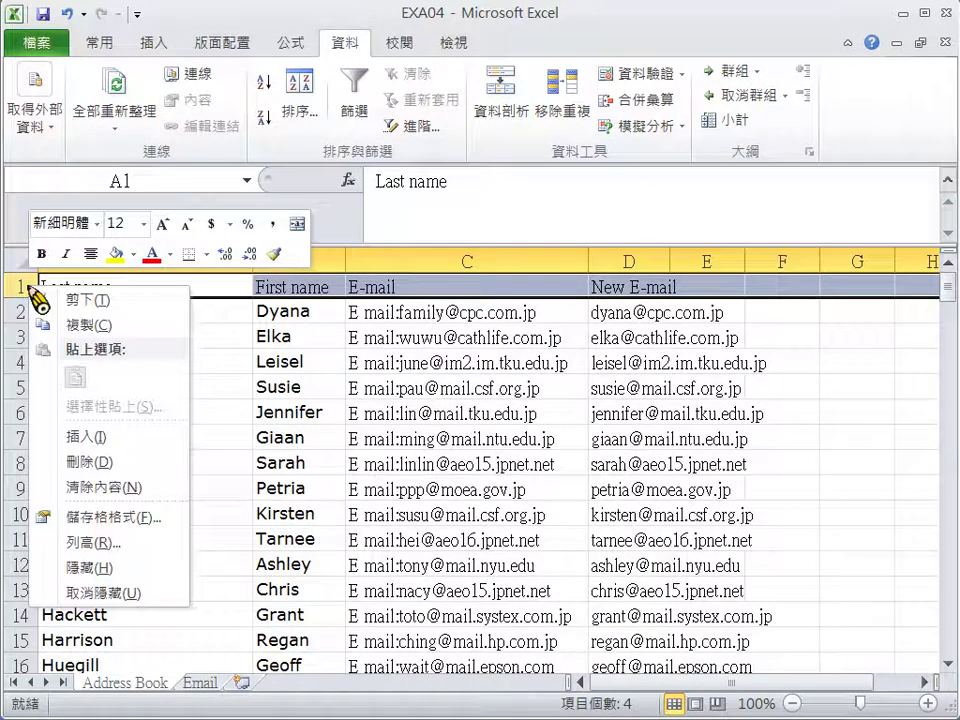
click(110, 542)
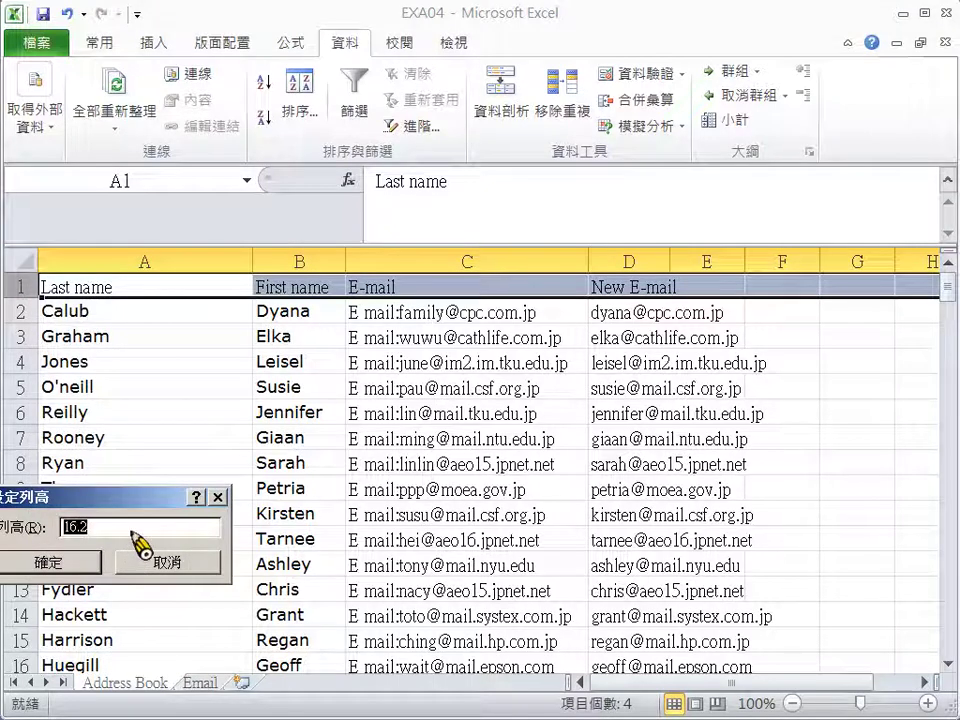
text(25.25)
key(Return)
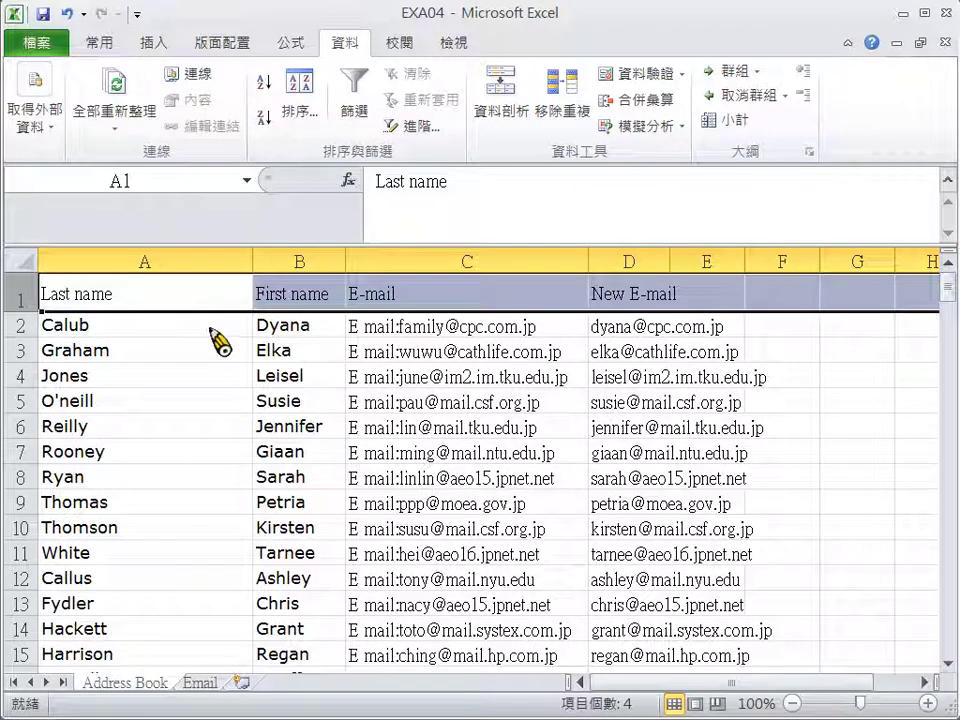
Fill heading cells A1:D1 with the standard yellow and center their text horizontally.
drag(141, 302, 700, 316)
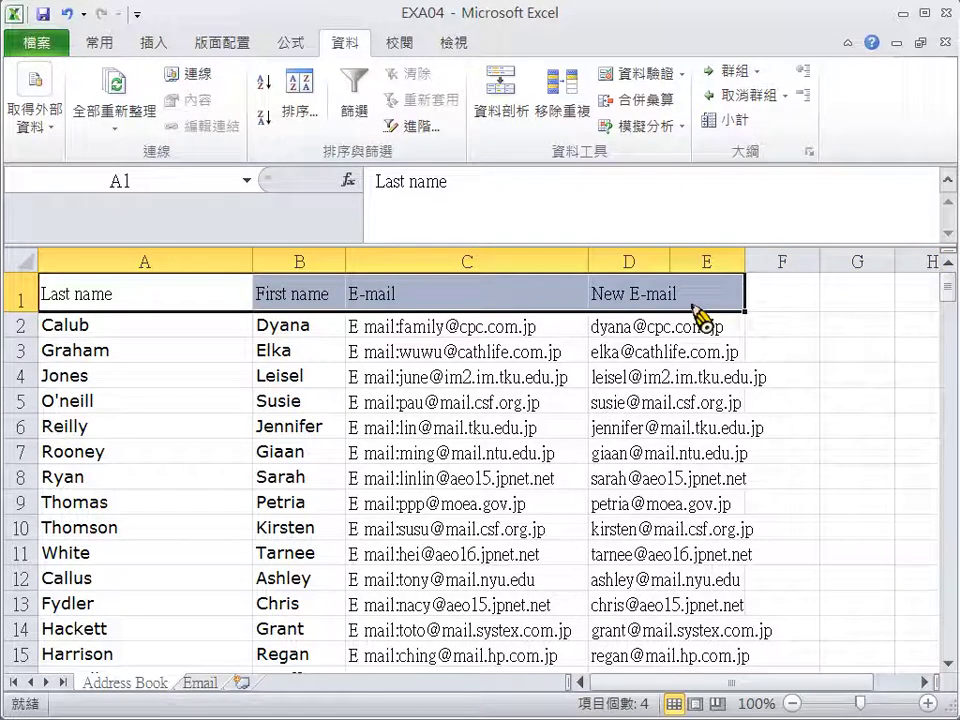
mouse_move(114, 300)
mouse_down()
mouse_move(583, 318)
mouse_move(628, 306)
mouse_move(114, 306)
mouse_move(120, 298)
mouse_up()
click(608, 304)
click(99, 42)
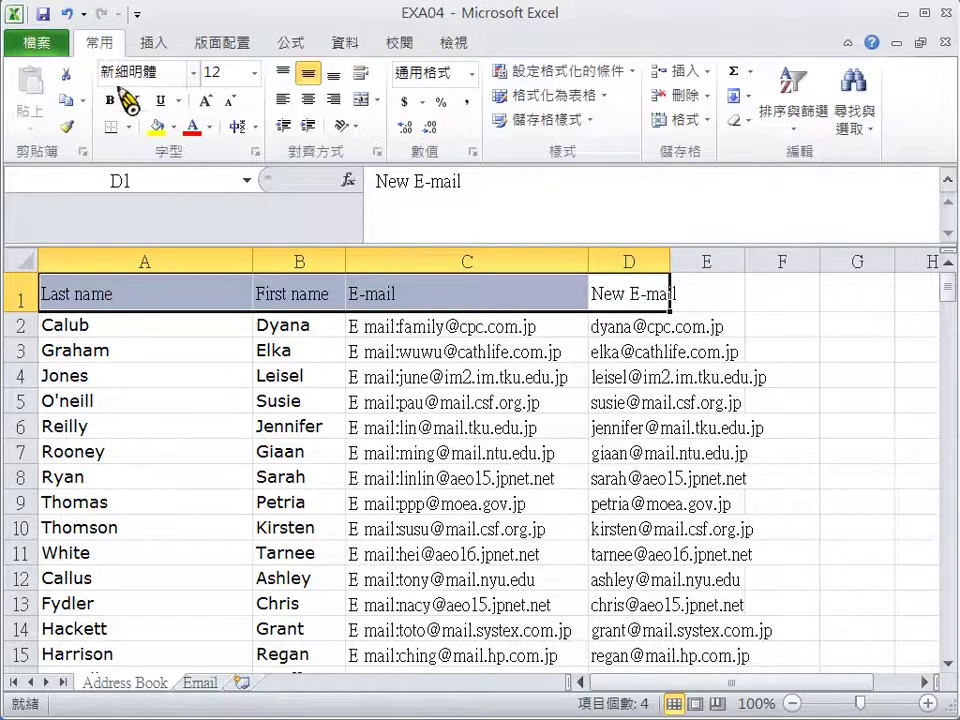
click(175, 127)
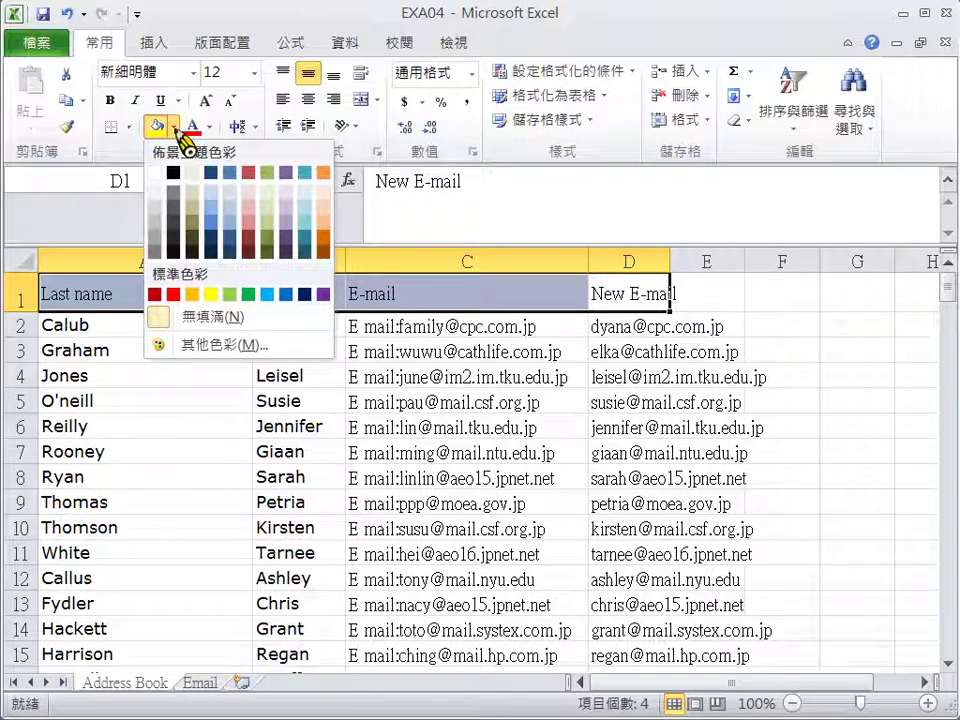
click(211, 296)
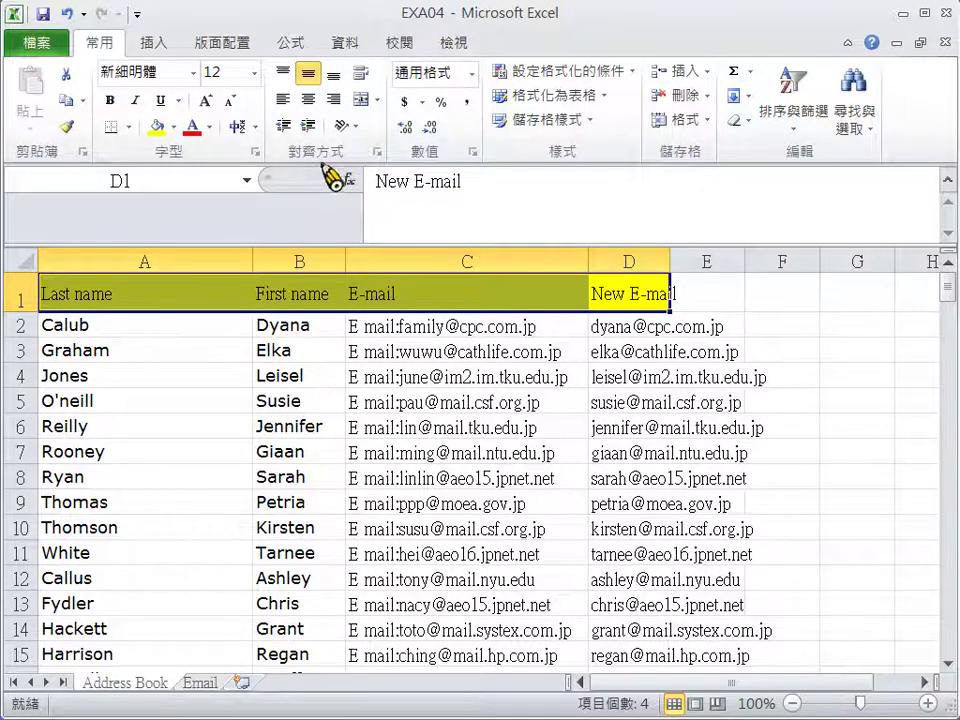
click(309, 100)
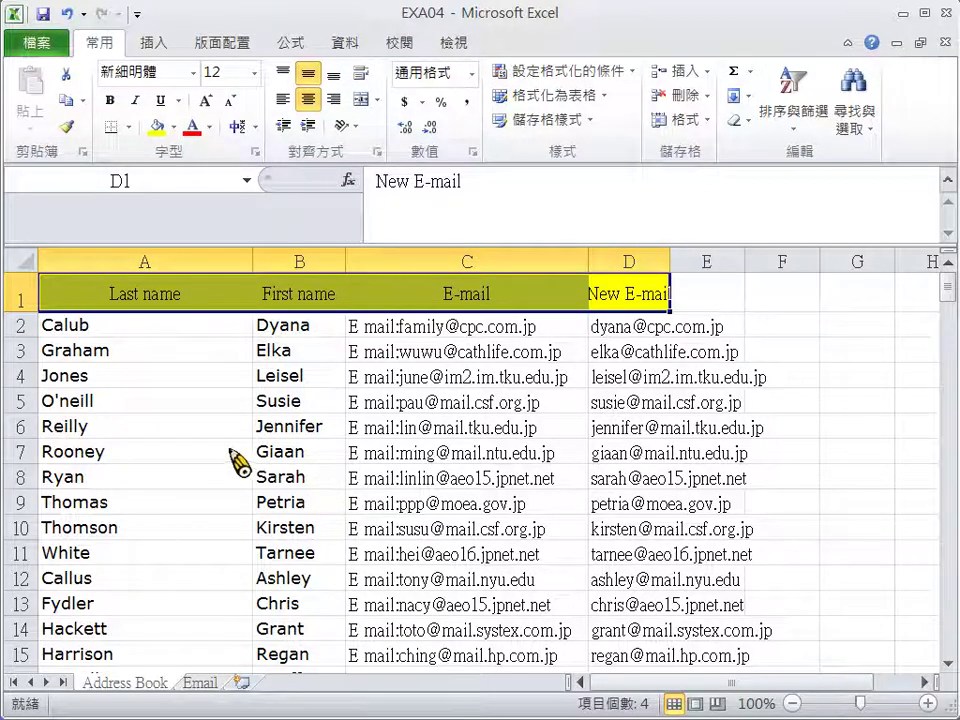
Set the width of the Last name column (A) to 17.
click(186, 379)
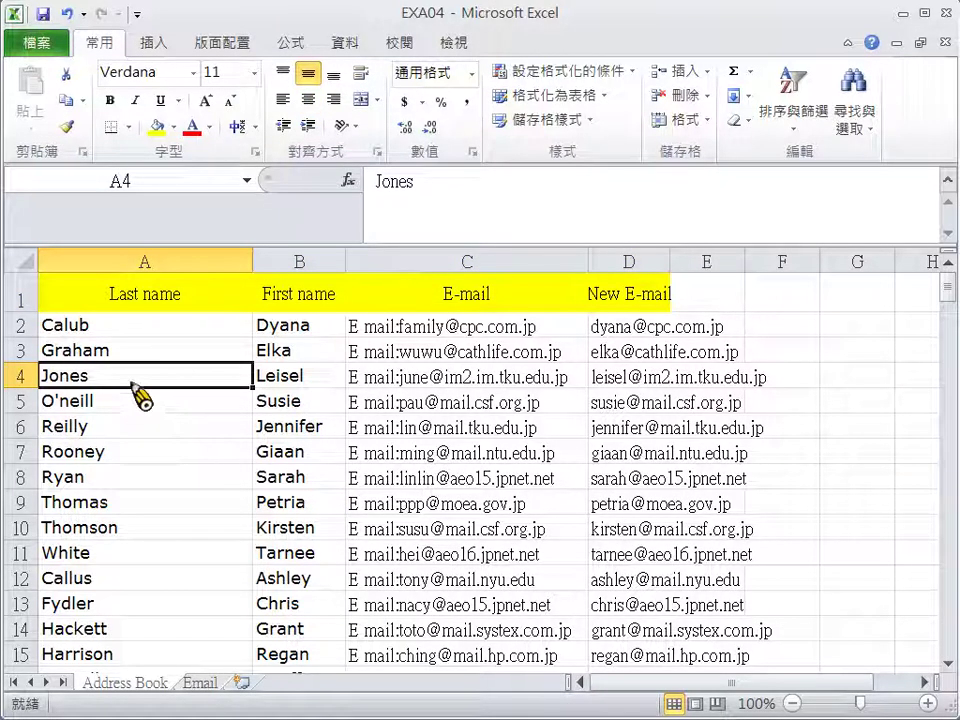
key(ctrl+a)
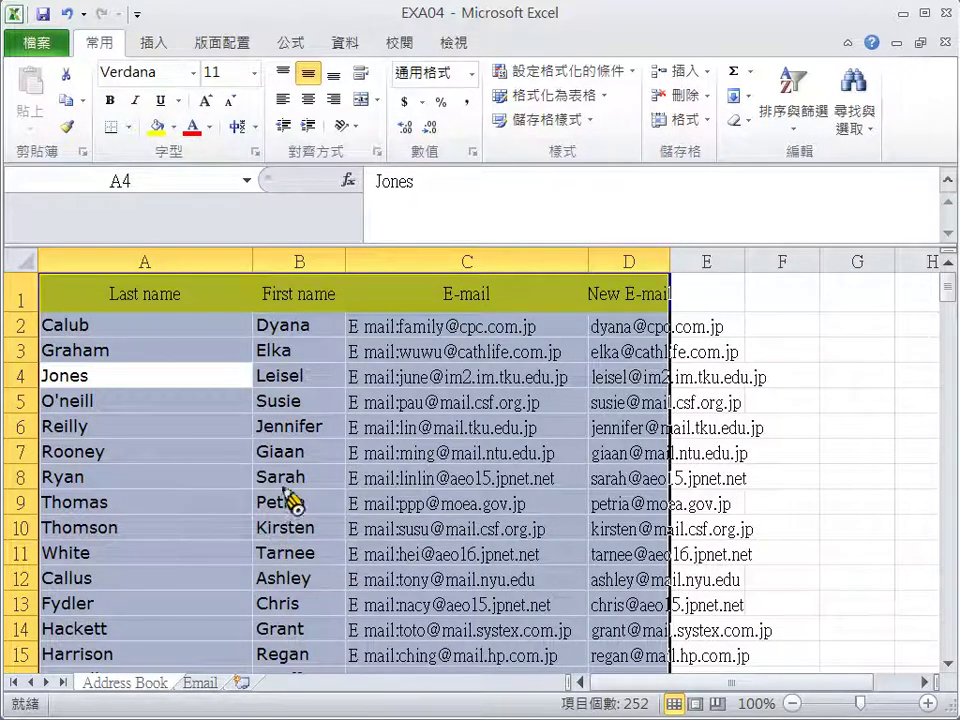
click(166, 262)
right_click(164, 266)
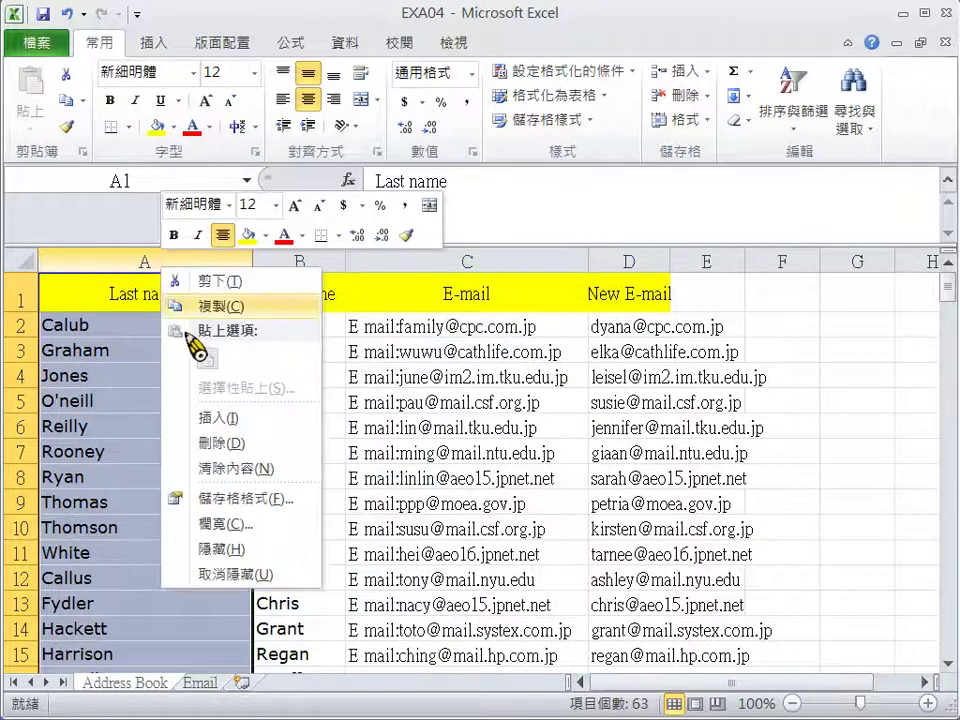
click(226, 524)
text(1)
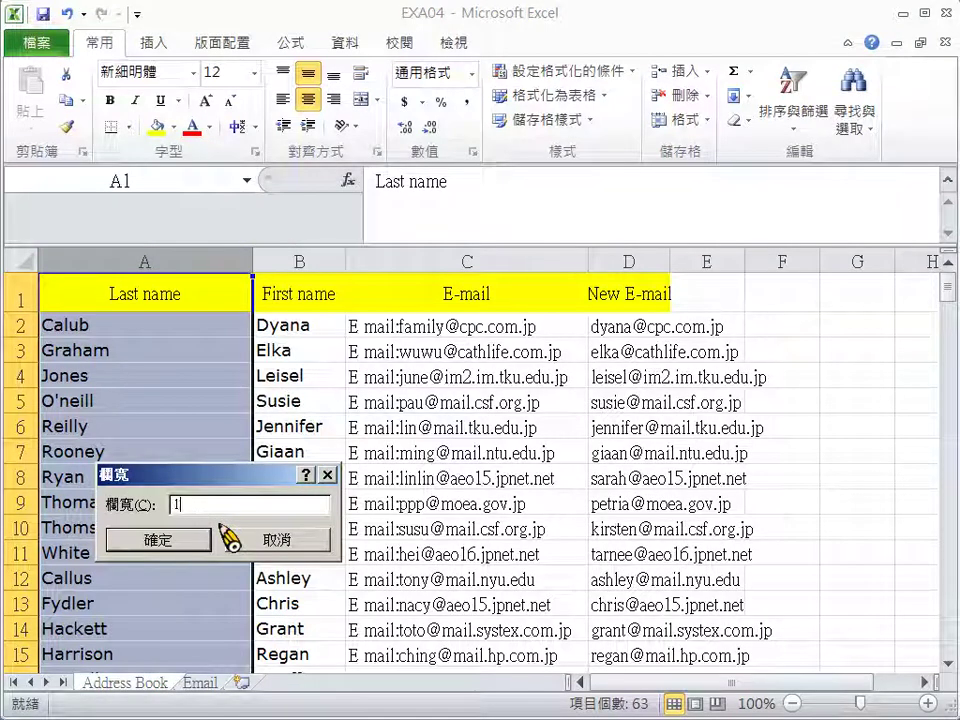
text(7)
key(Return)
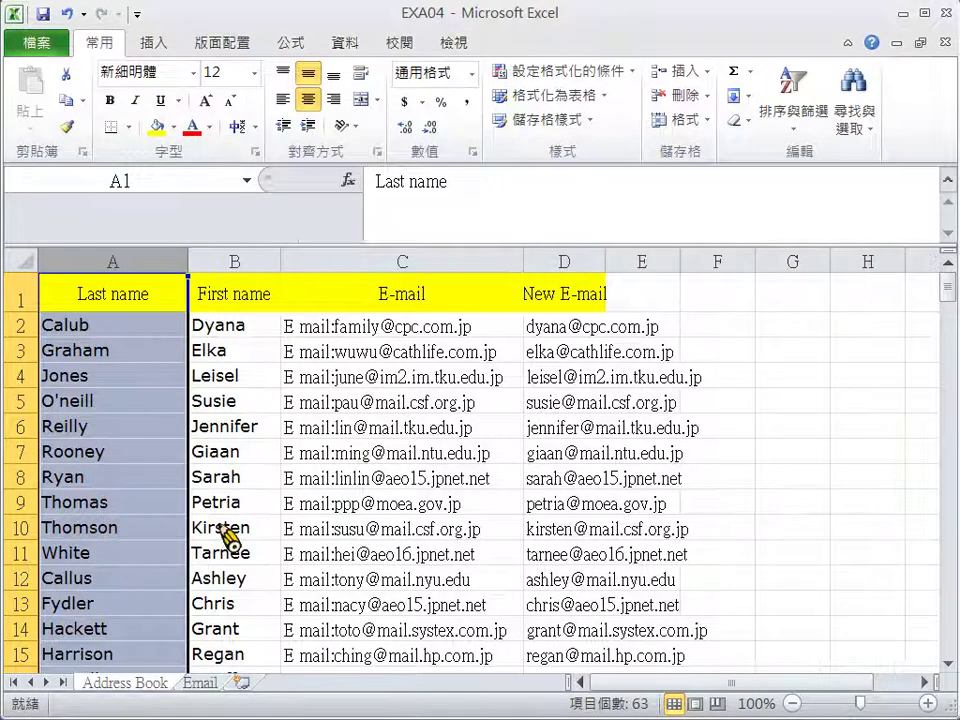
Set the width of the First name column (B) to 12.
click(249, 274)
right_click(255, 282)
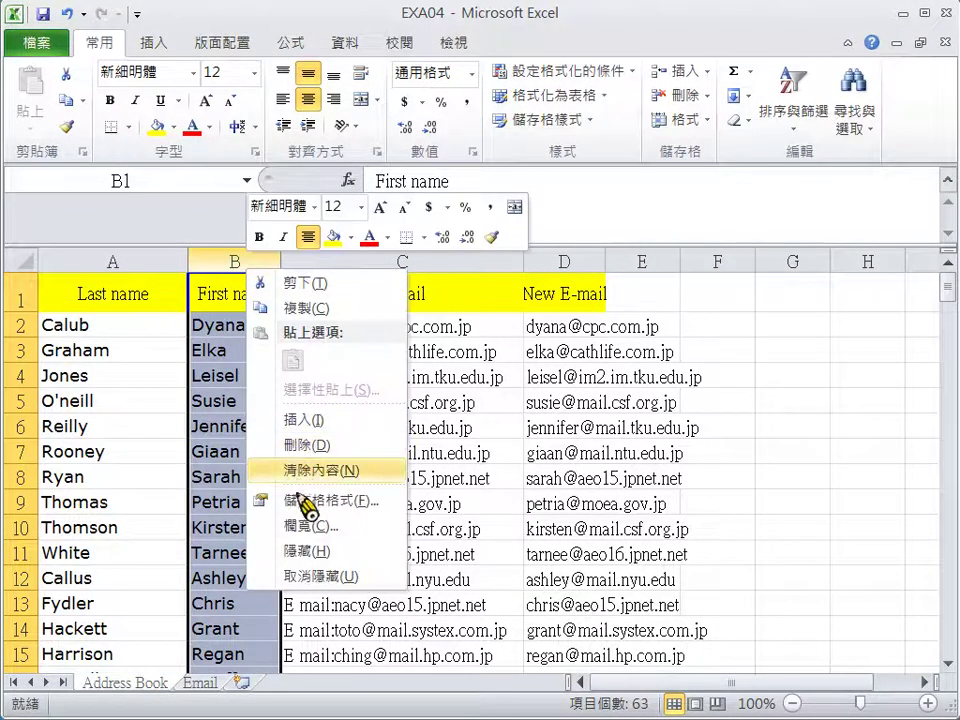
click(300, 521)
text(12)
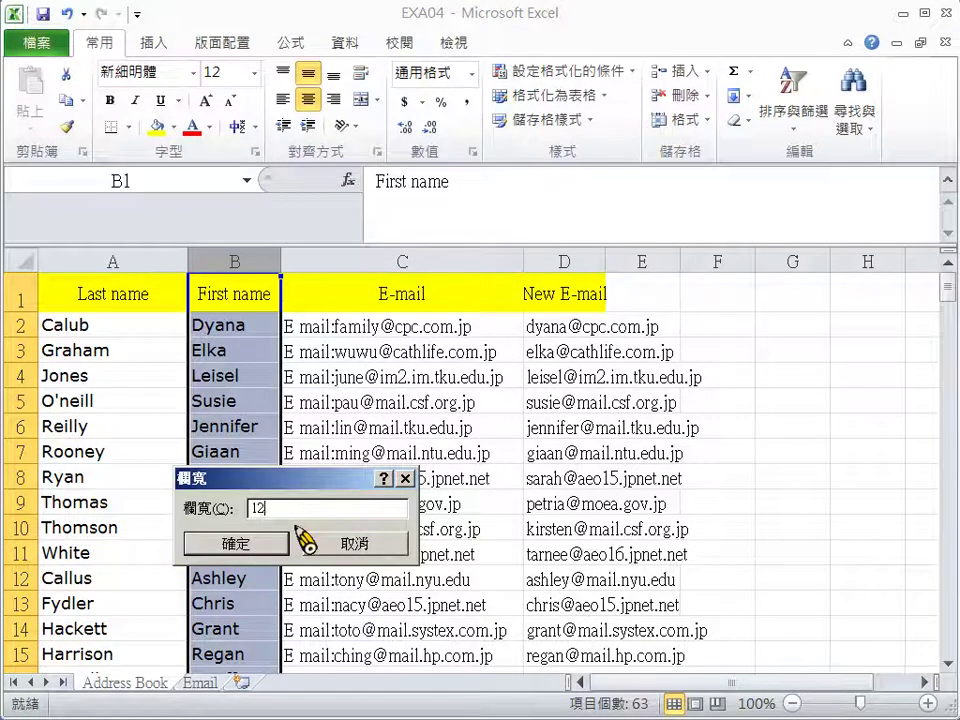
key(Return)
Set the width of both the E-mail and New E-mail columns (C and D) to 40.
drag(415, 266, 600, 262)
right_click(486, 268)
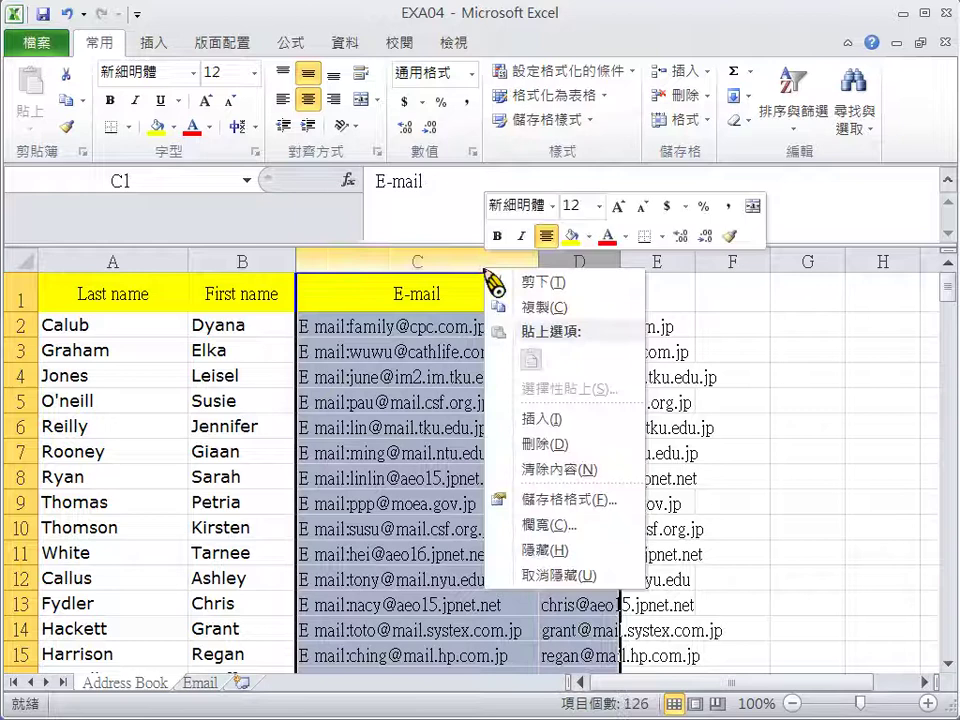
click(550, 524)
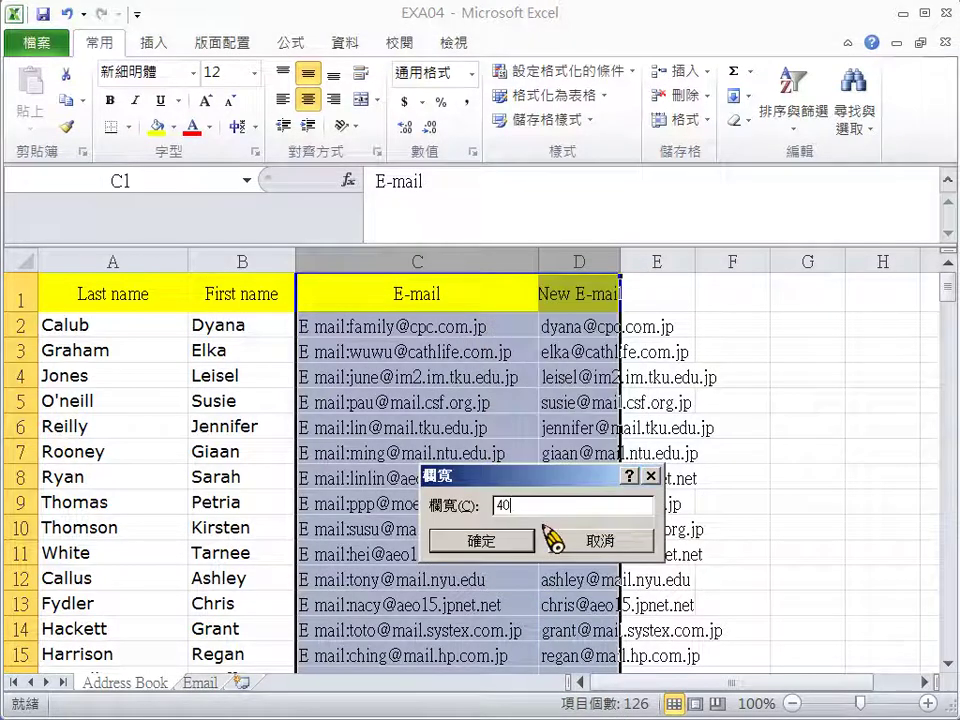
key(Return)
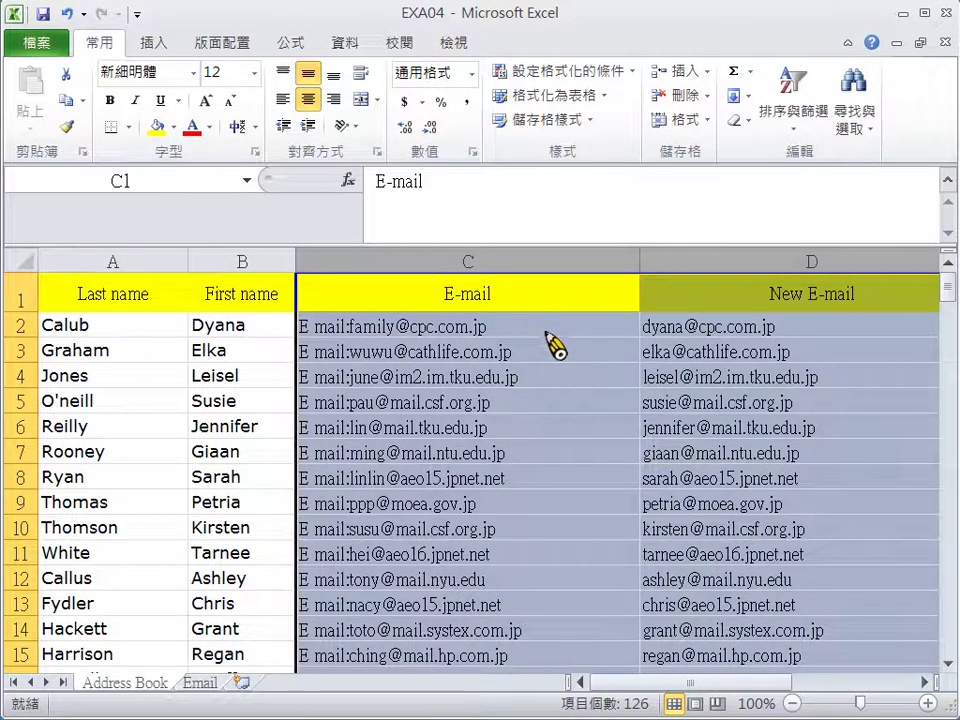
click(550, 330)
drag(600, 684, 543, 683)
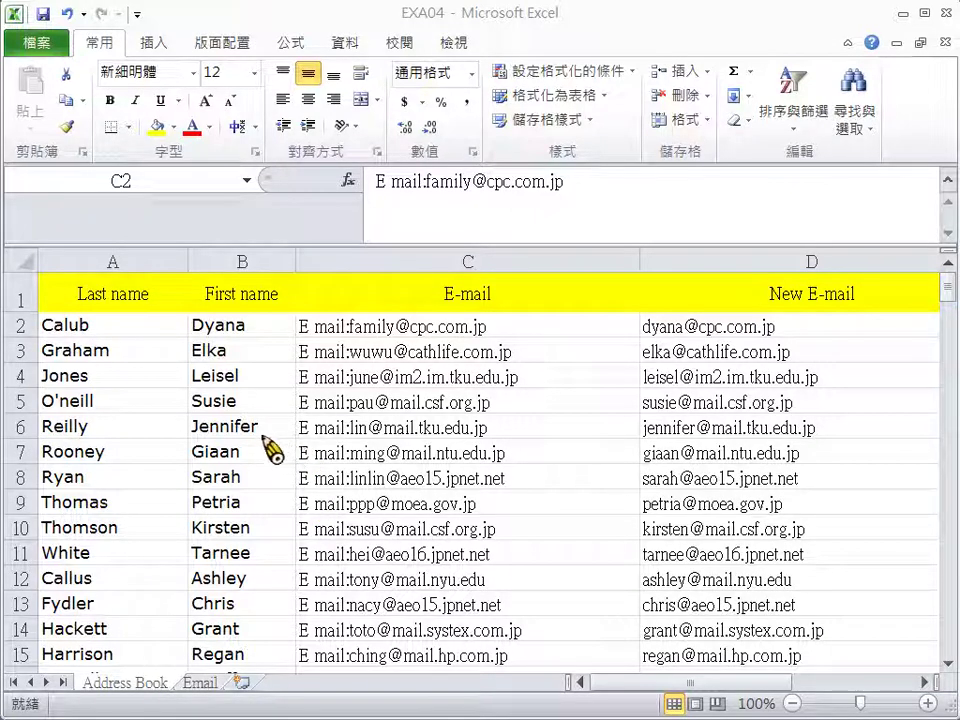
Insert the HYPERLINK function in cell A1 of the Email sheet and move its argument dialog clear of the sheet names.
click(206, 685)
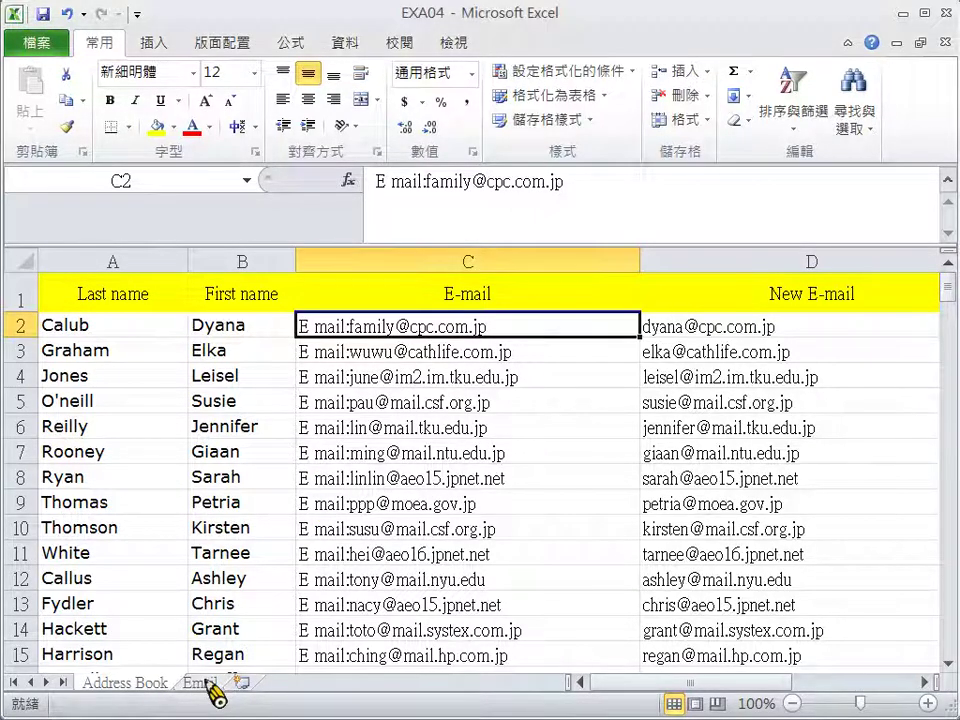
click(202, 683)
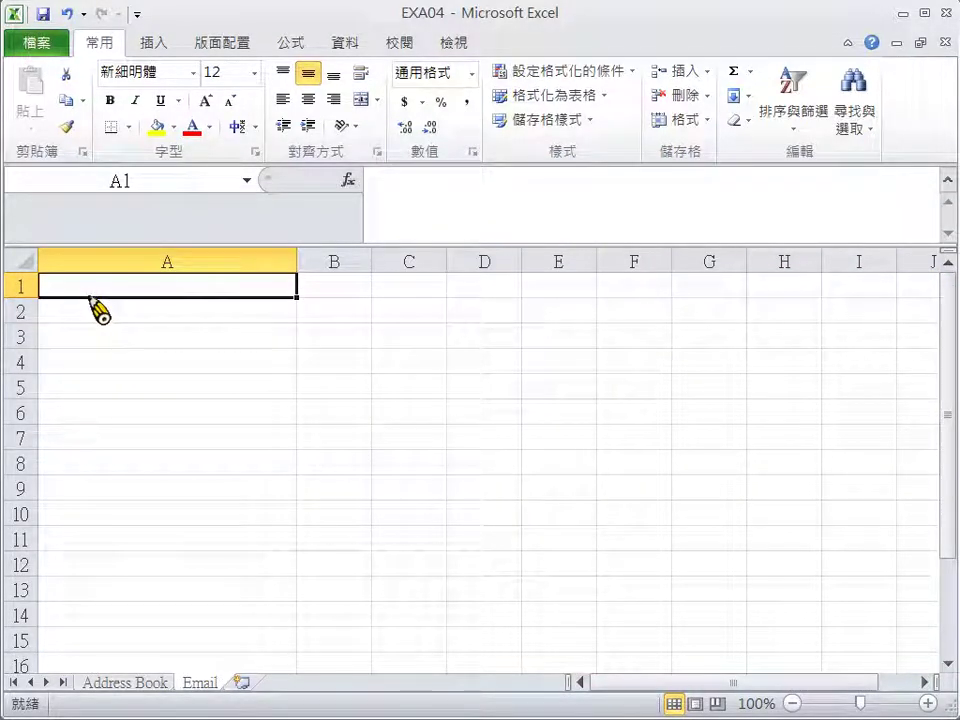
click(120, 684)
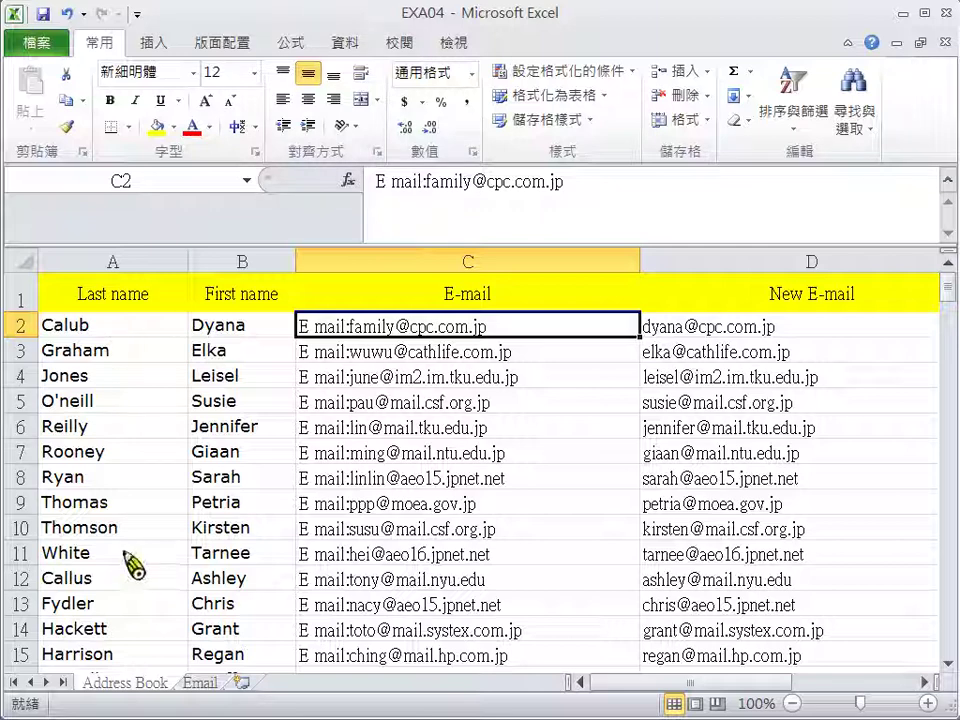
click(201, 683)
click(122, 683)
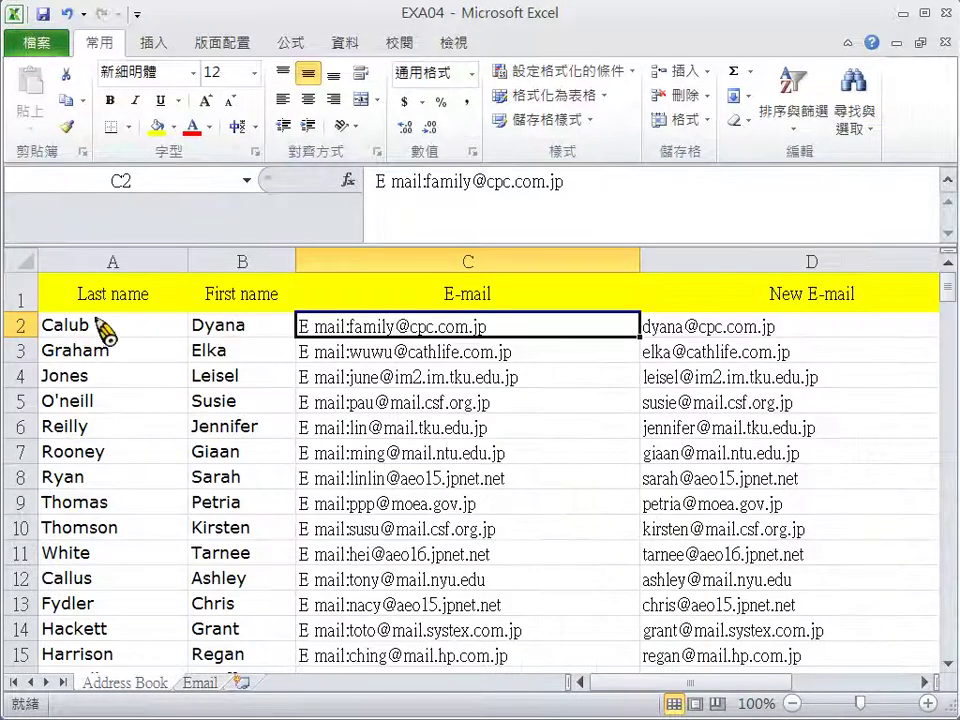
click(199, 683)
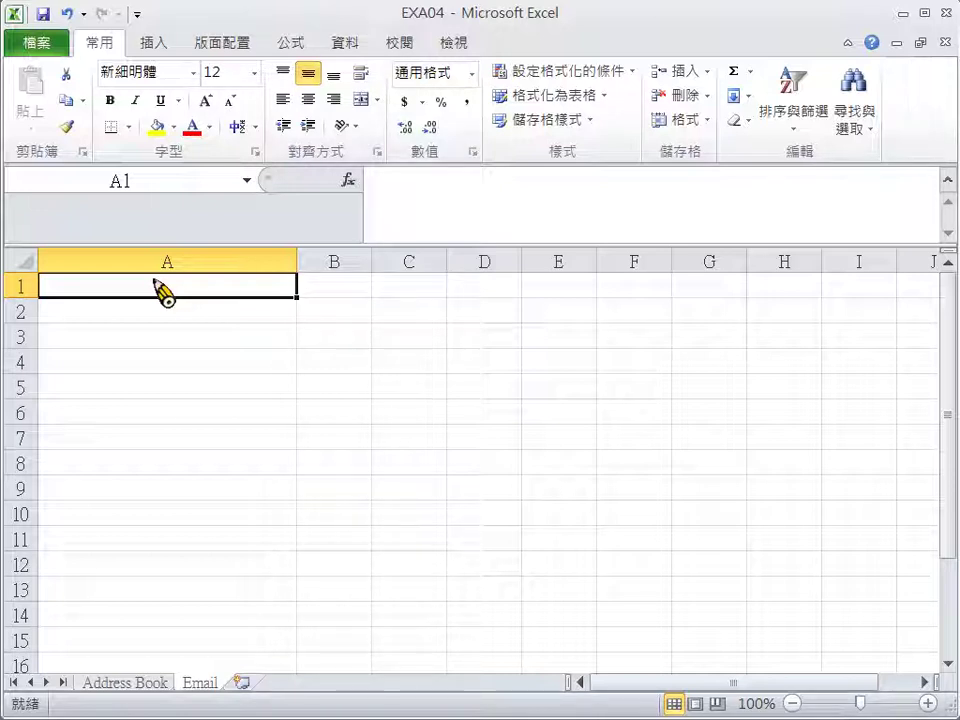
click(350, 180)
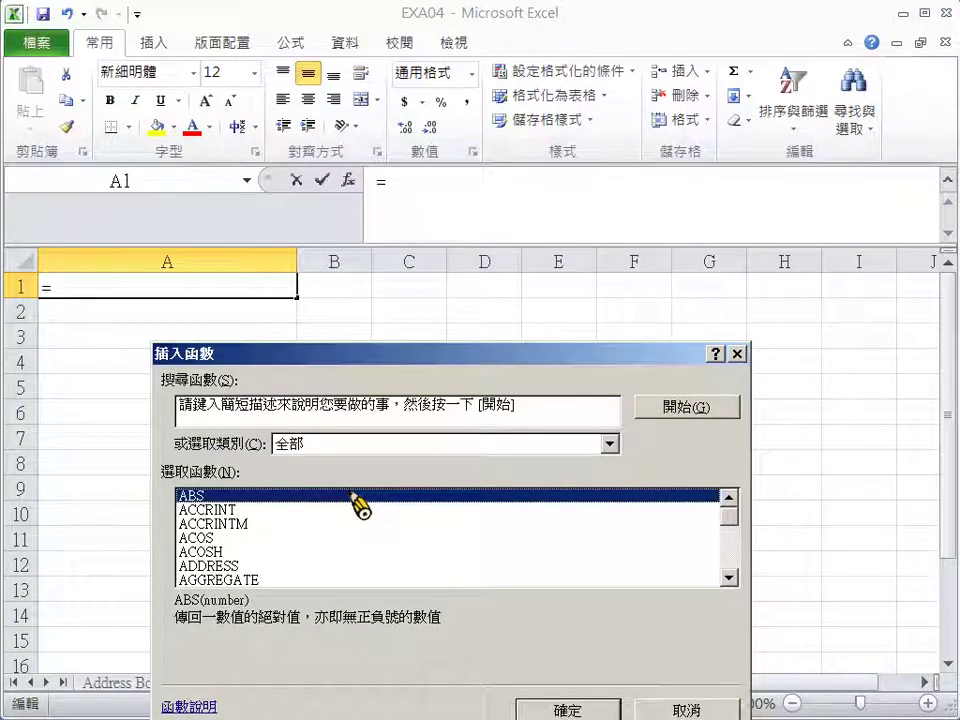
text(hy)
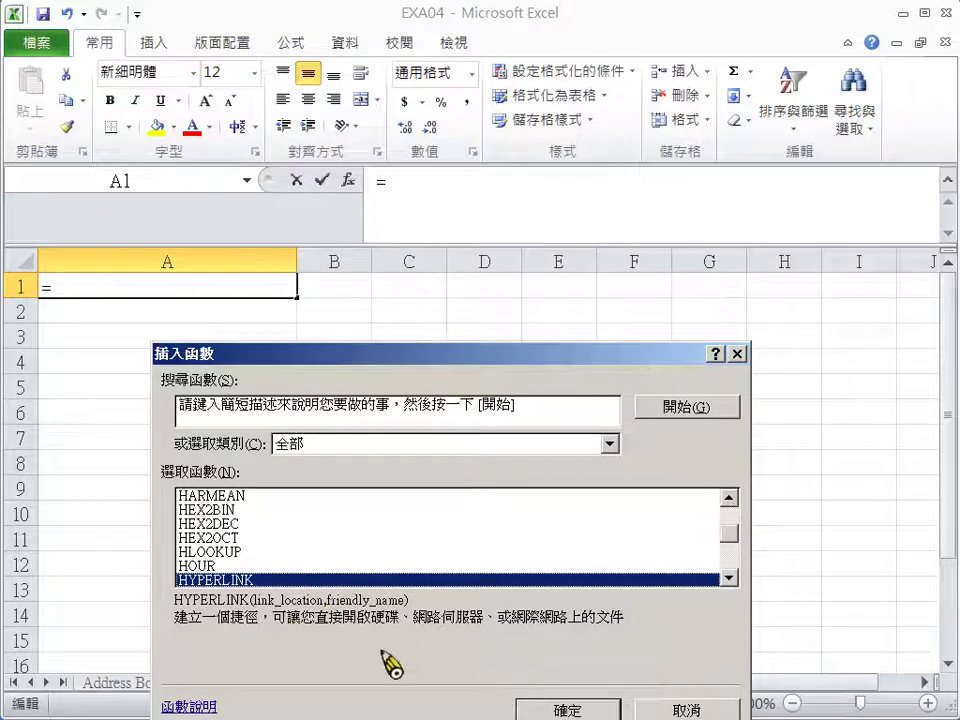
click(567, 709)
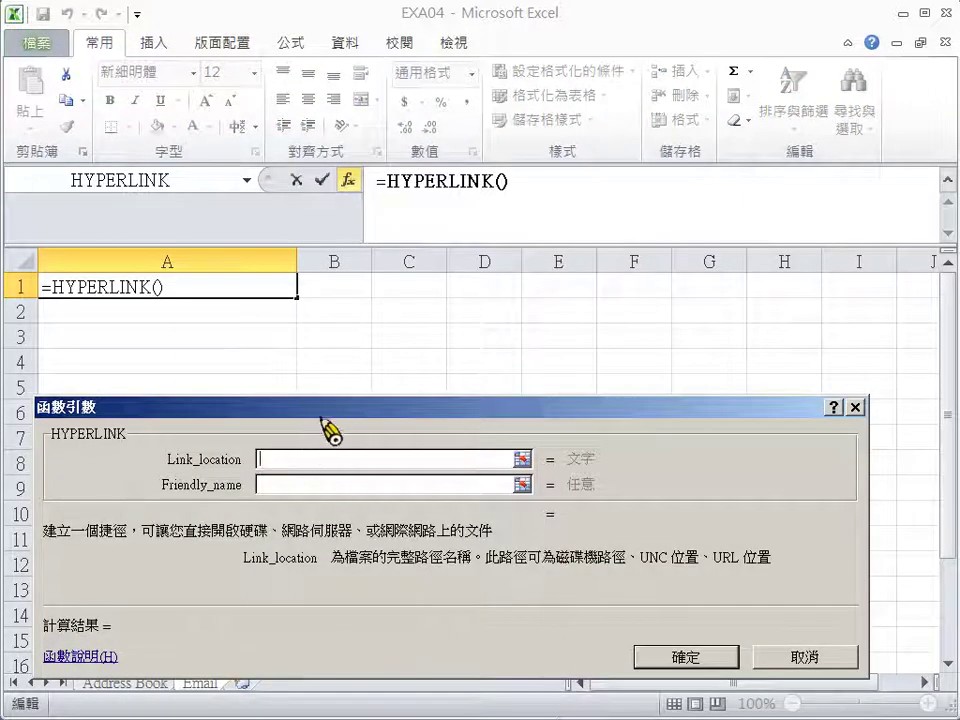
drag(333, 410, 366, 384)
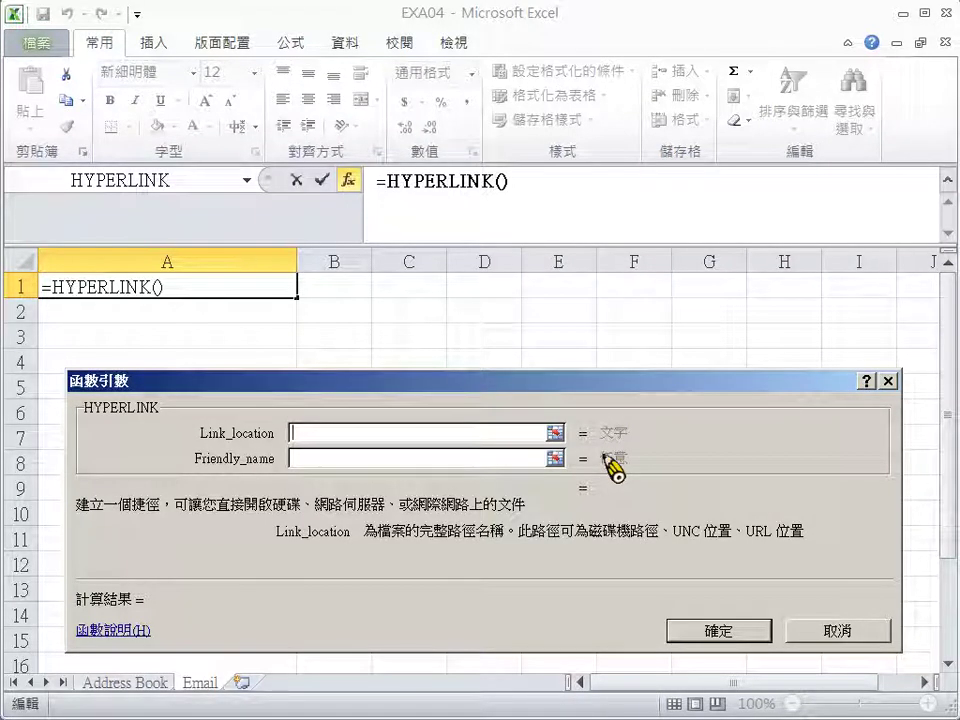
Set the HYPERLINK function's Link_location to "mailto:"&'Address Book'!D2, referencing the first New E-mail entry.
text(")
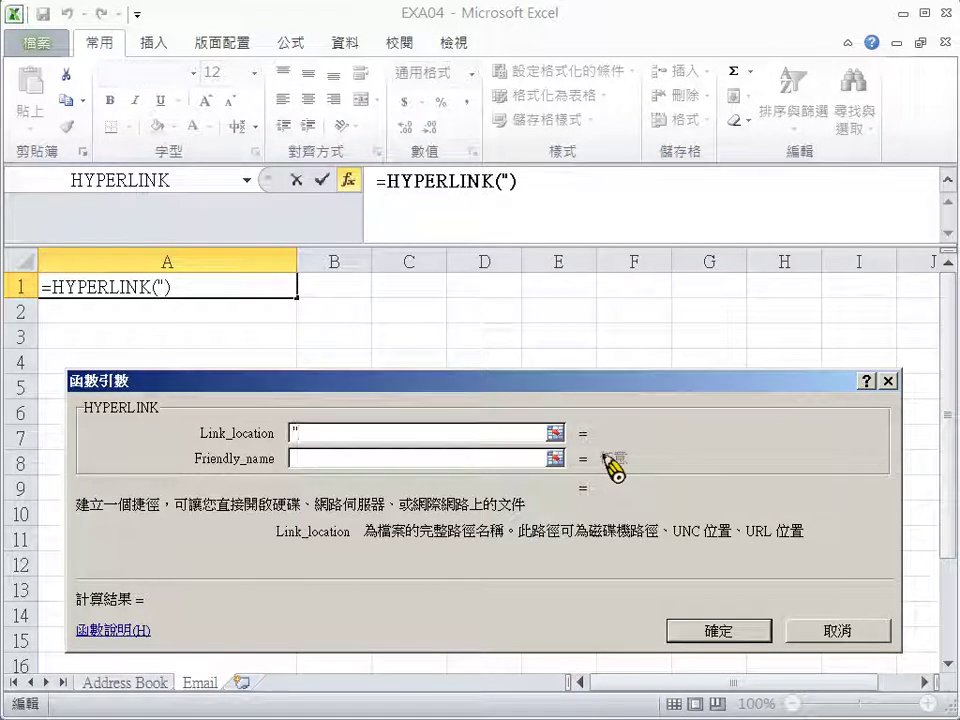
text(ma)
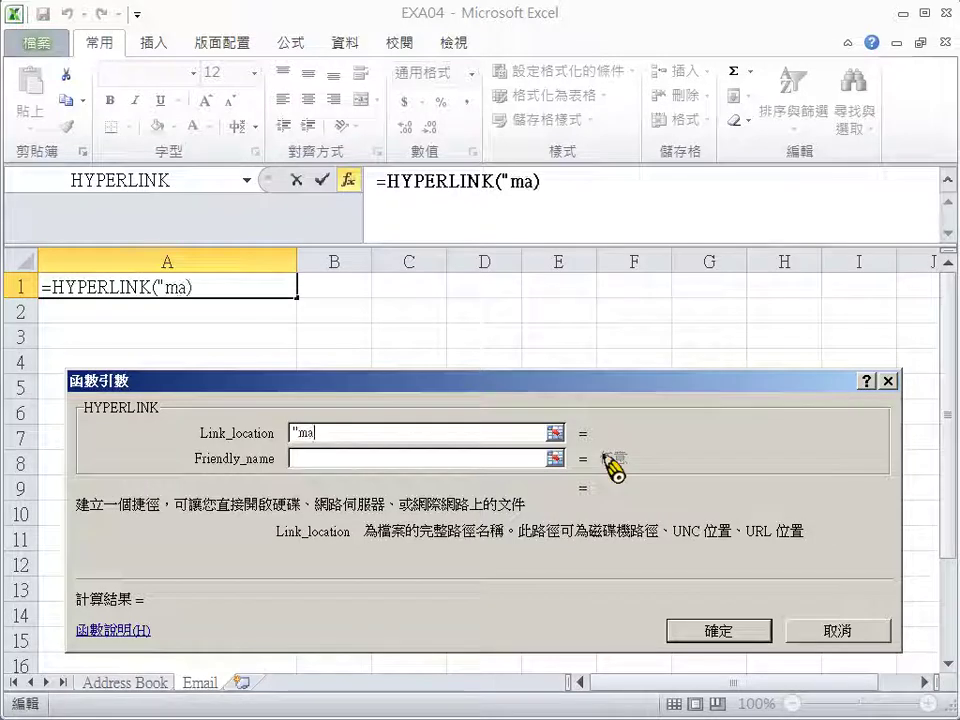
text(ilto)
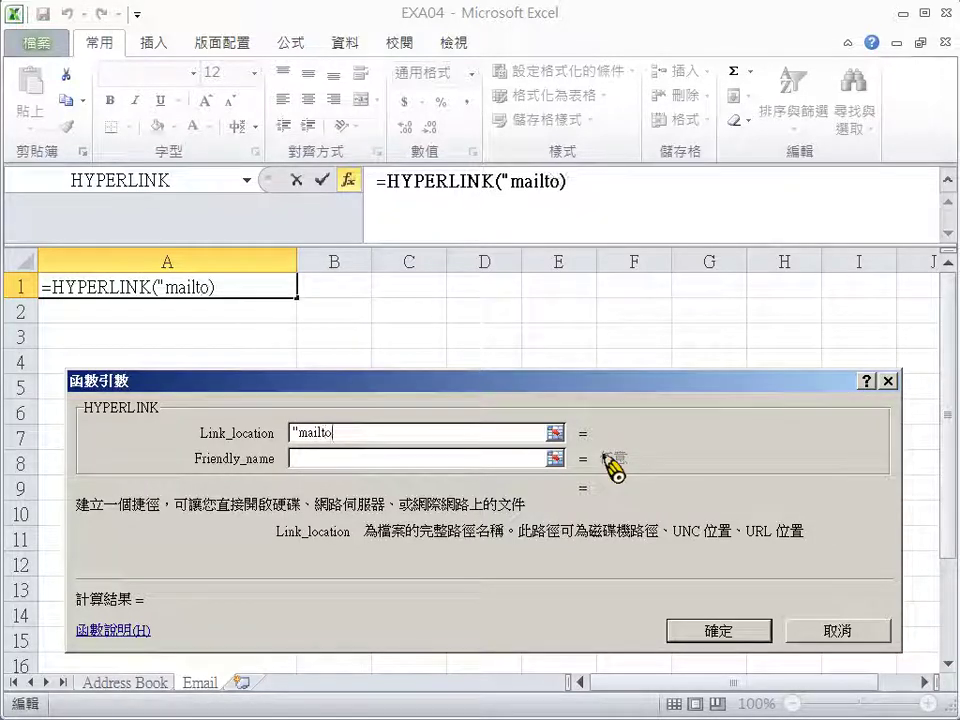
text(:)
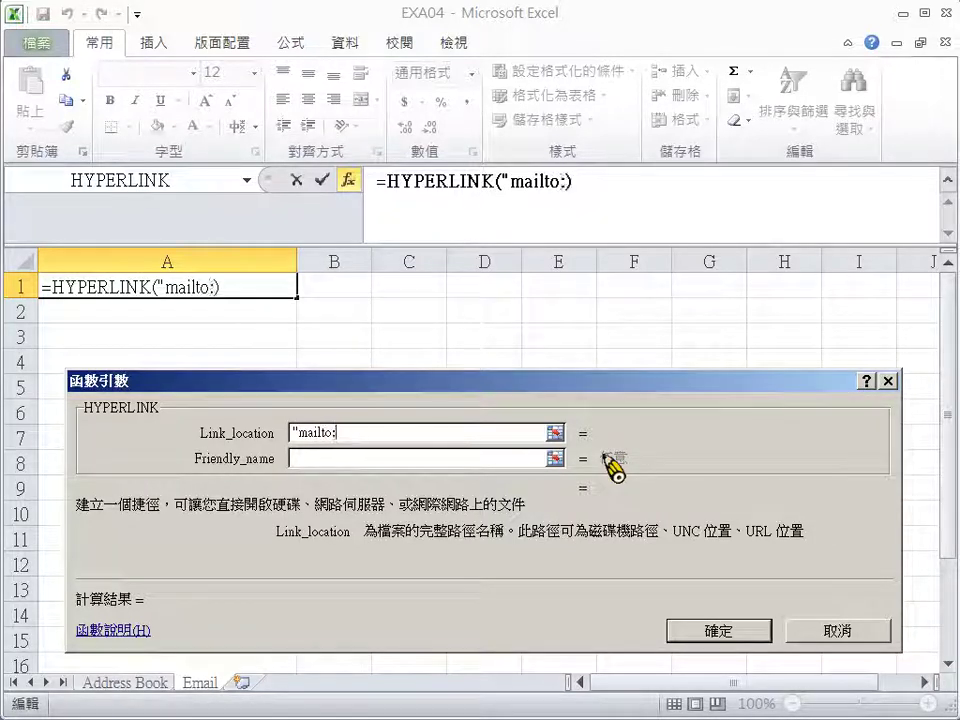
text(:)
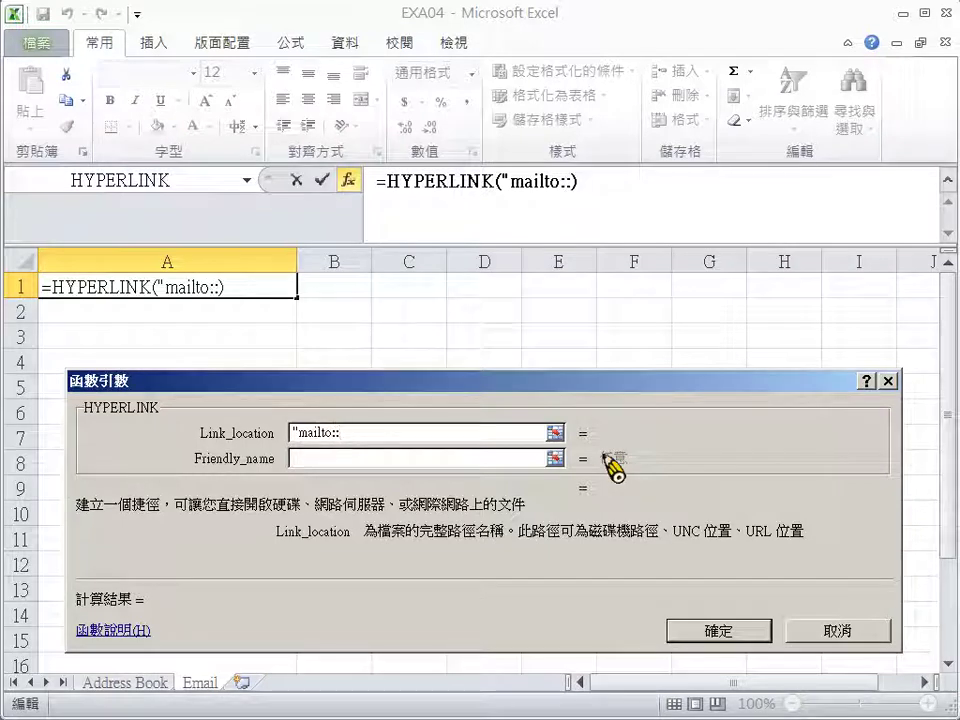
key(BackSpace)
text(")
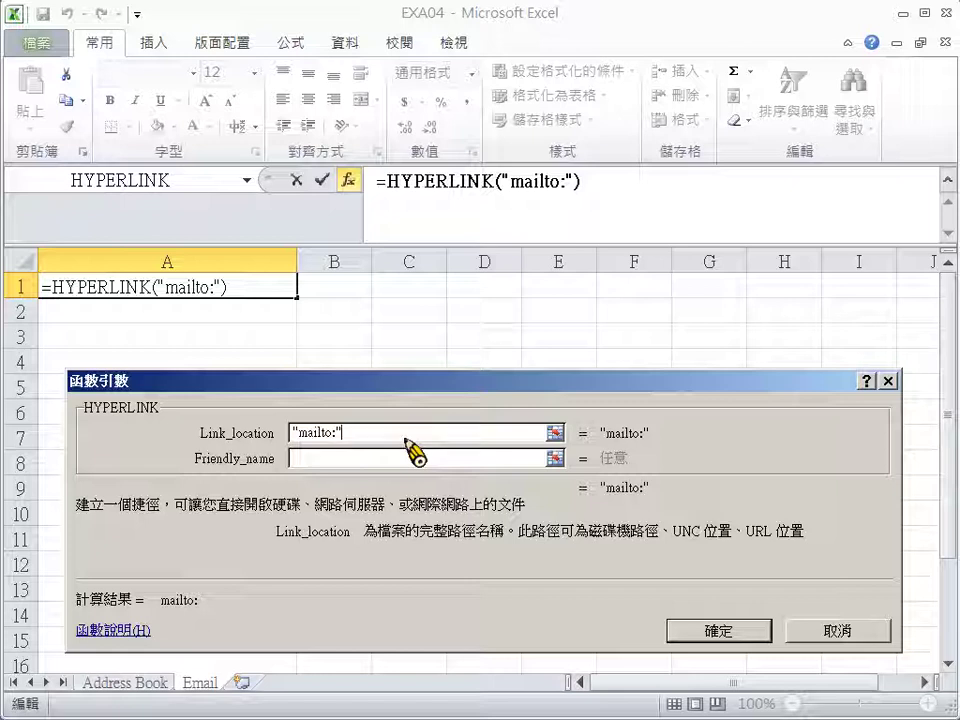
text(&)
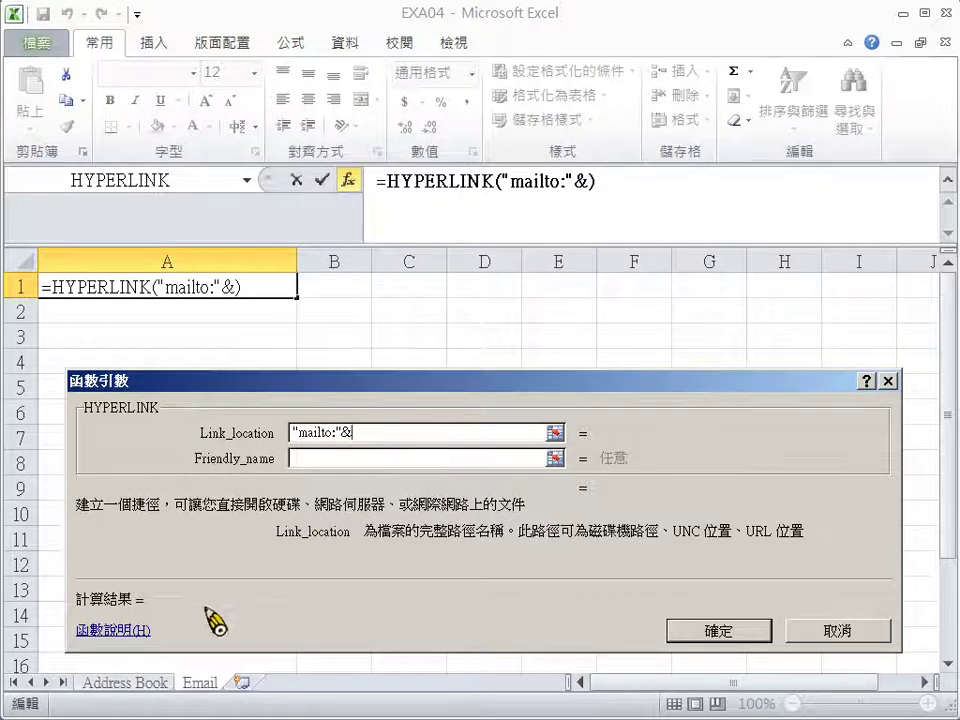
click(130, 683)
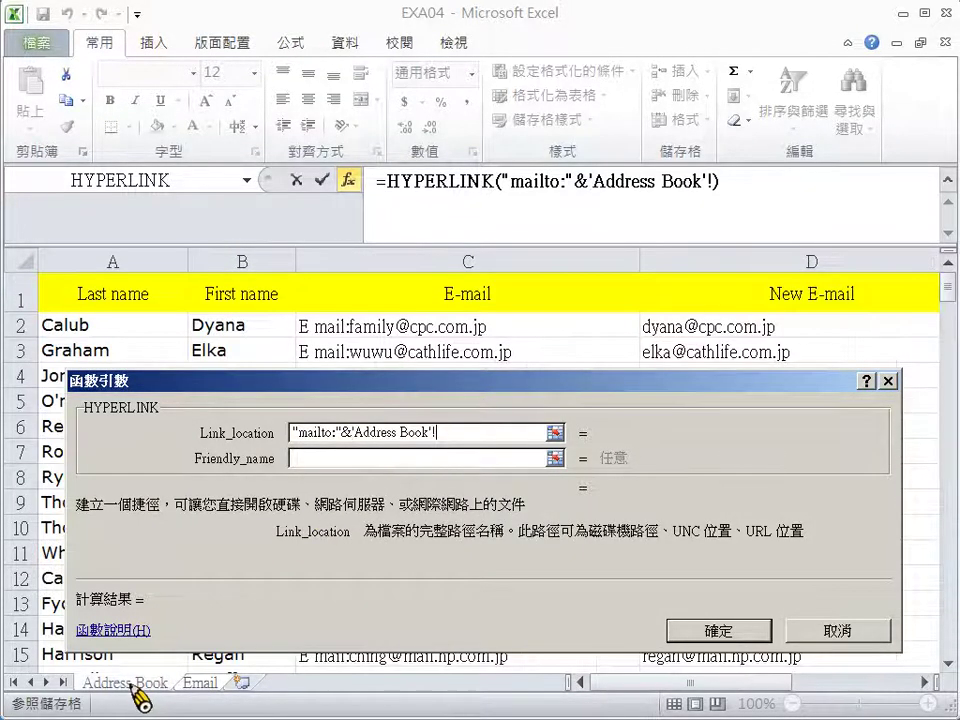
click(712, 330)
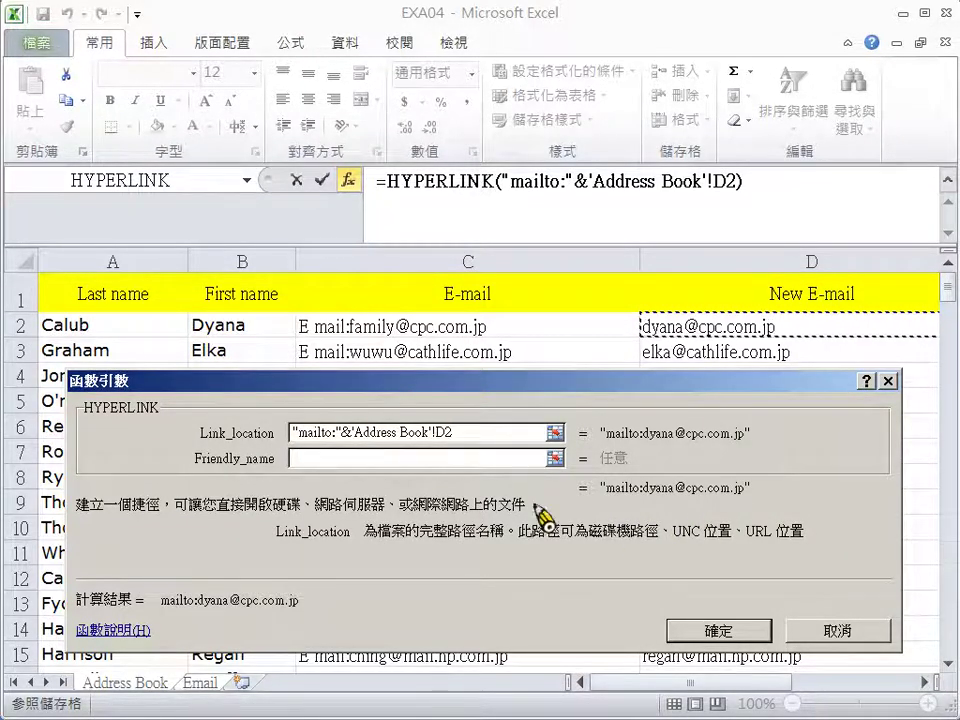
Nest the UPPER function in HYPERLINK's Friendly_name argument, referencing the first Last name entry, 'Address Book'!A2.
click(408, 462)
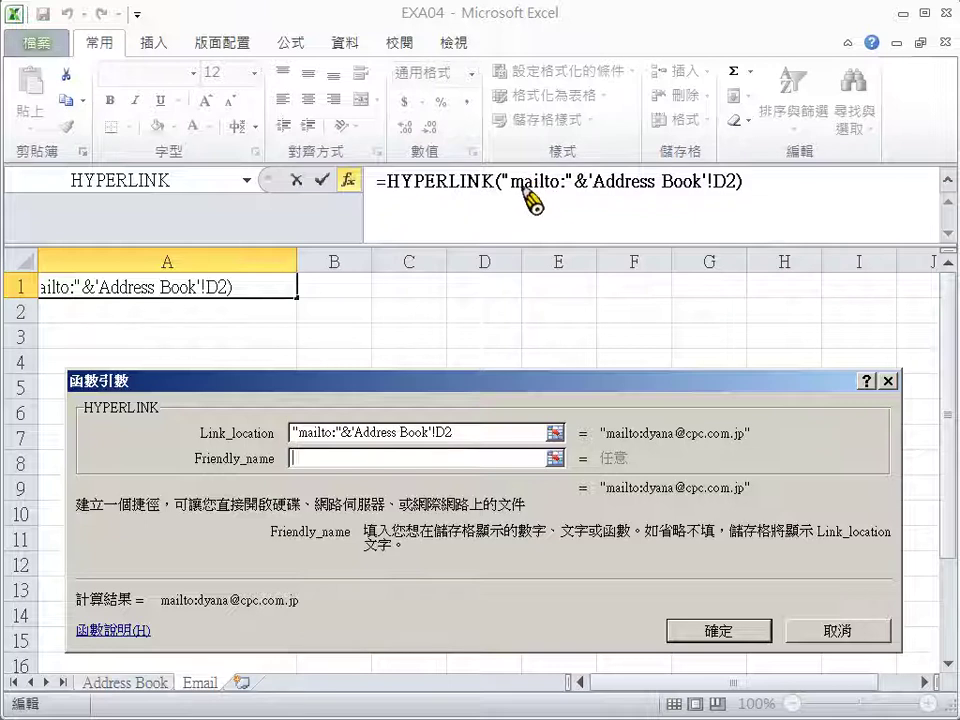
click(355, 461)
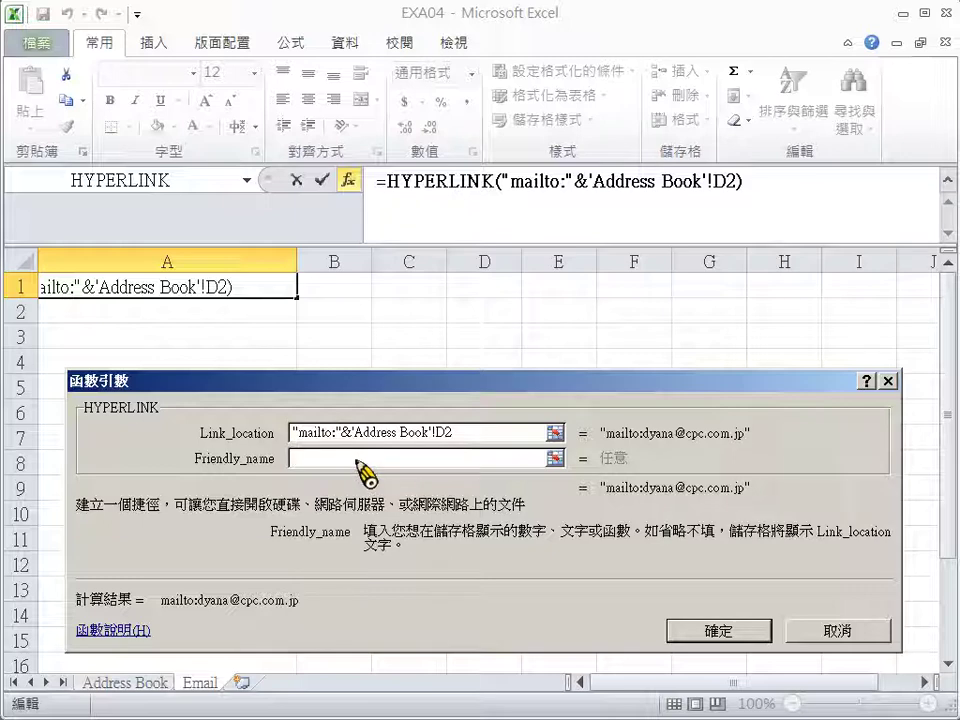
click(246, 181)
click(116, 395)
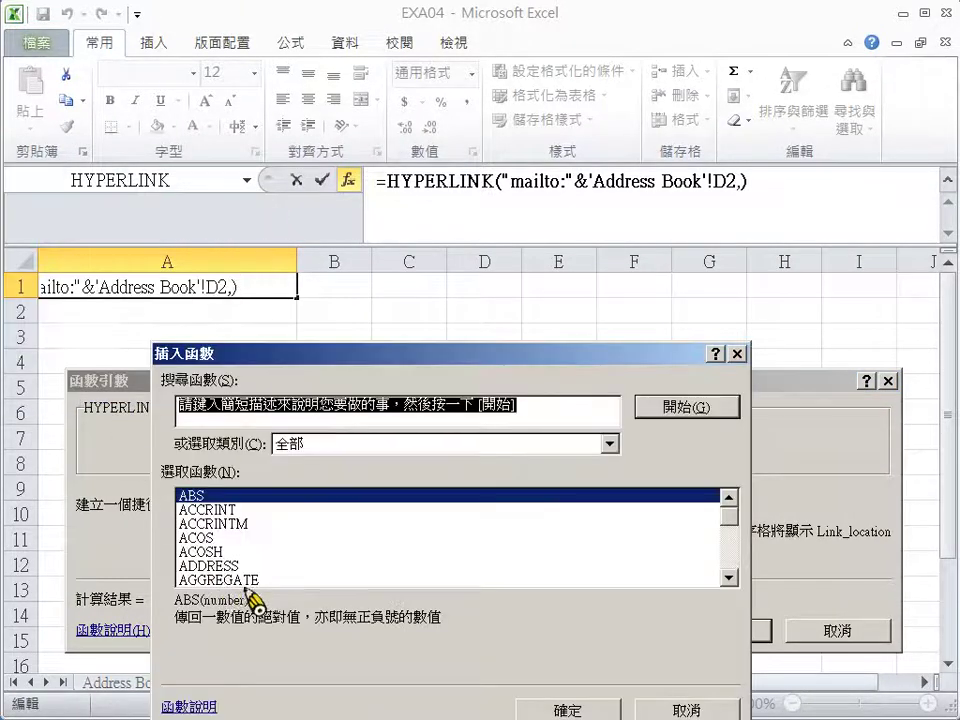
click(368, 496)
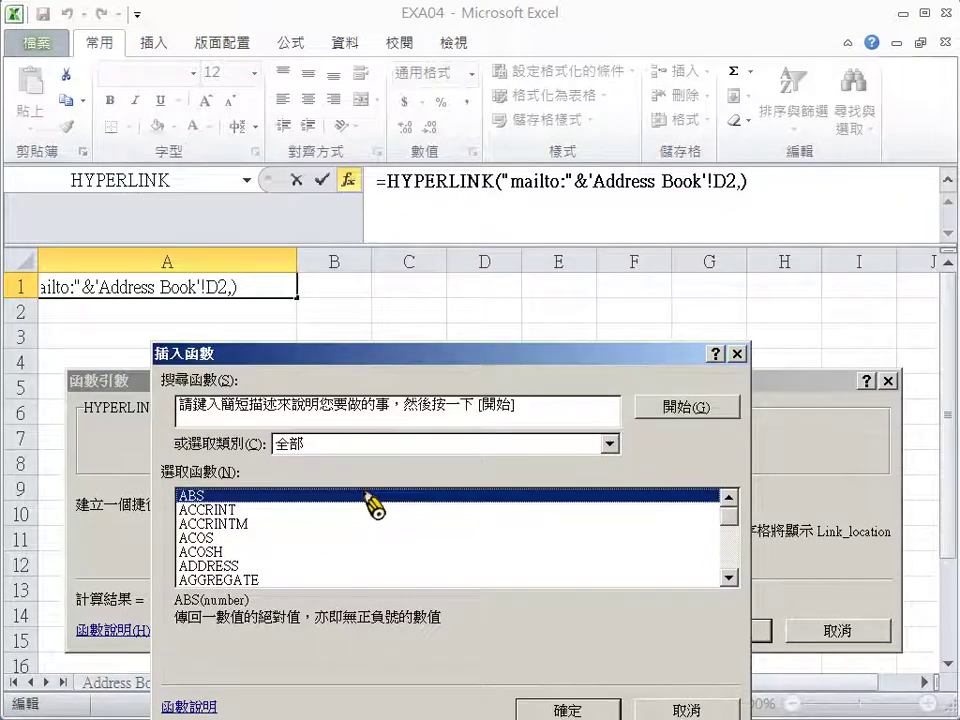
key(u)
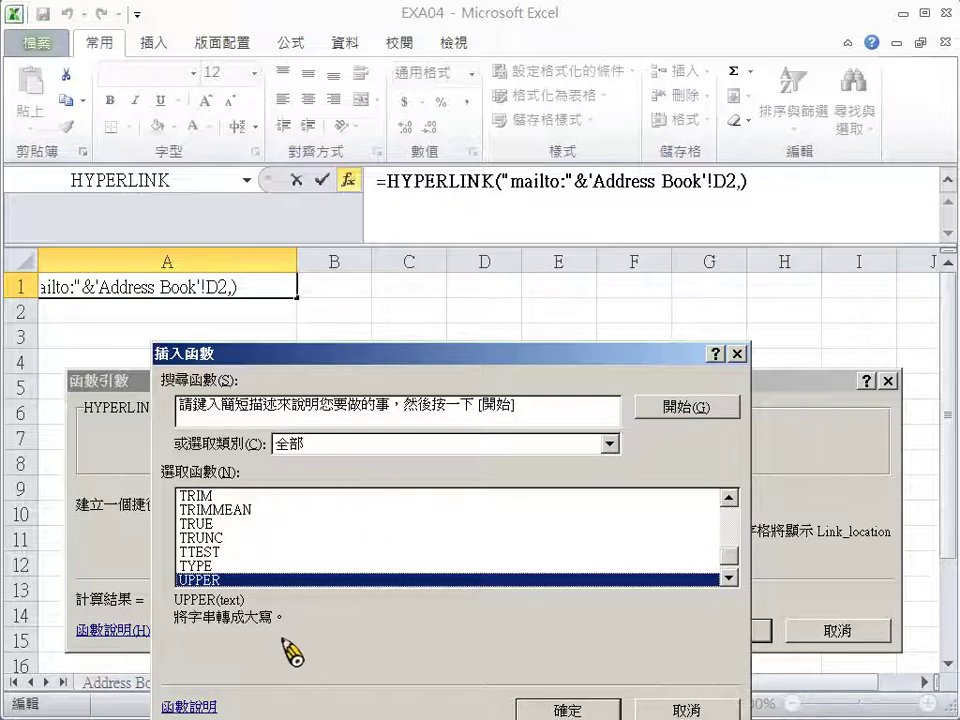
key(Return)
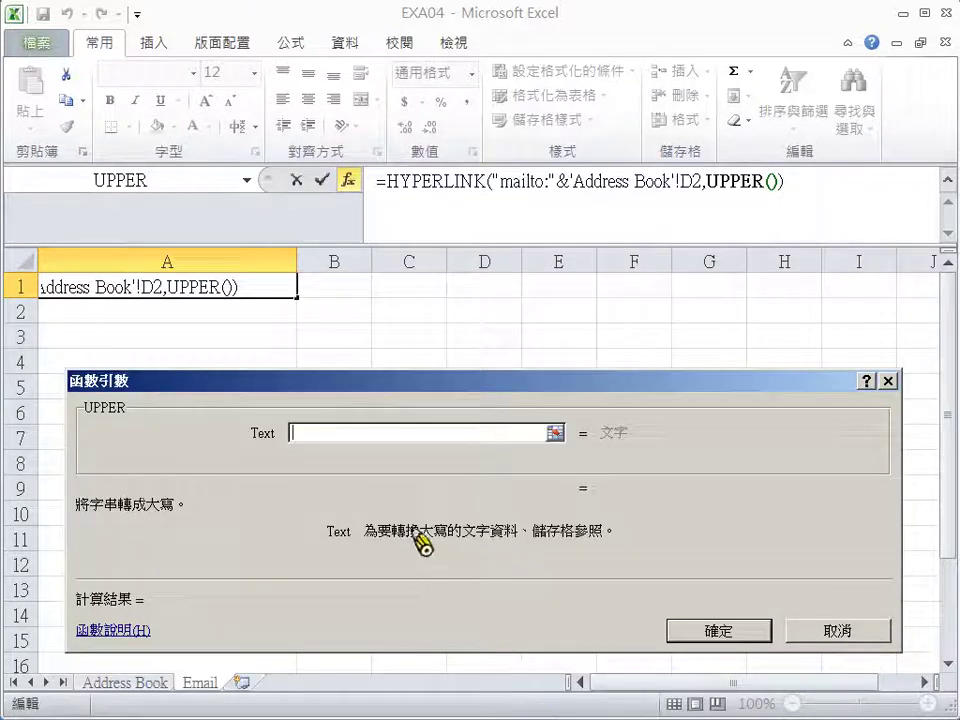
click(120, 684)
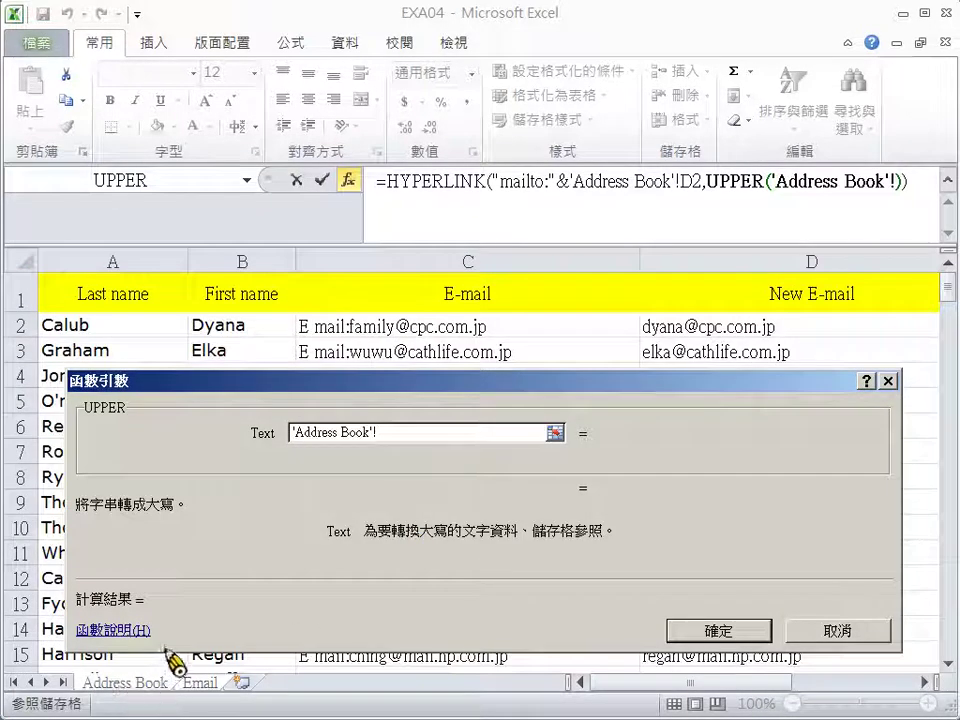
click(95, 327)
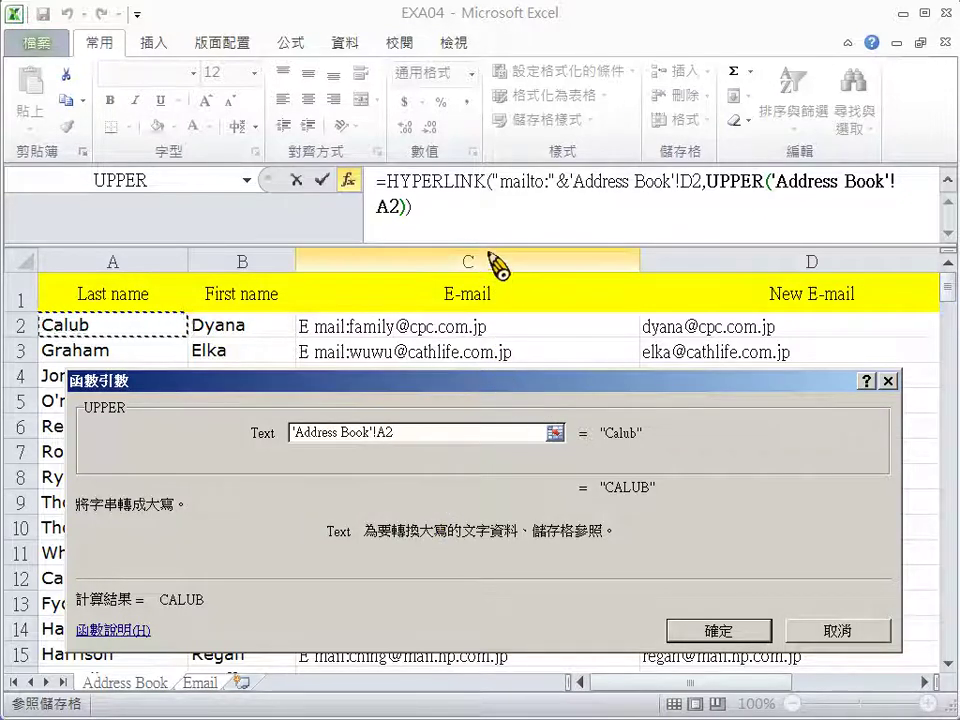
click(425, 190)
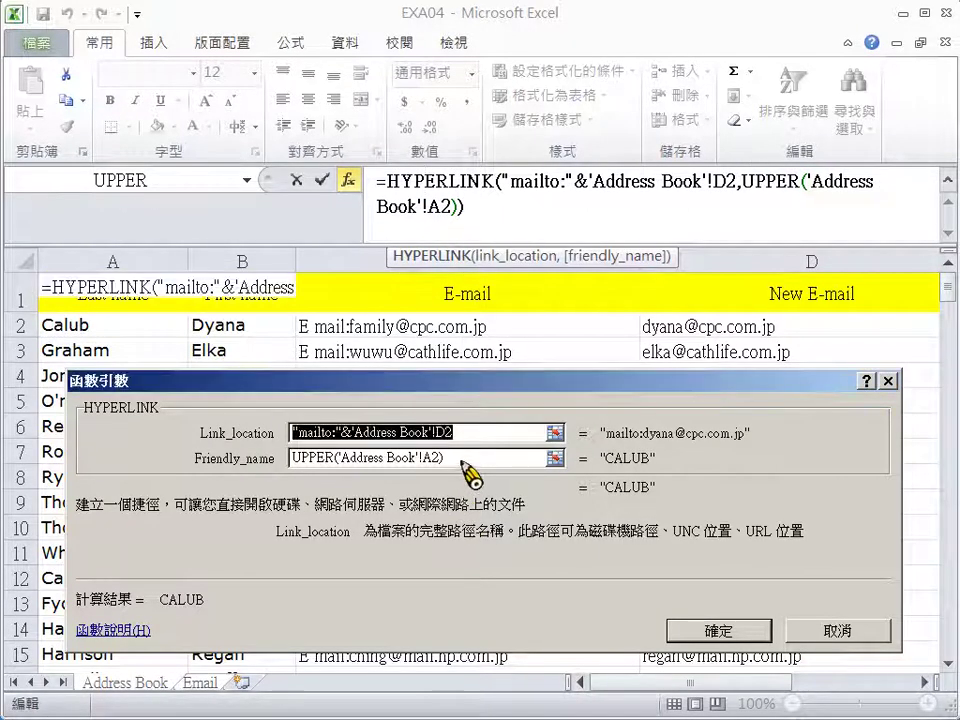
Append &" "&'Address Book'!B2 to the Friendly_name argument and complete the HYPERLINK formula in cell A1.
click(464, 462)
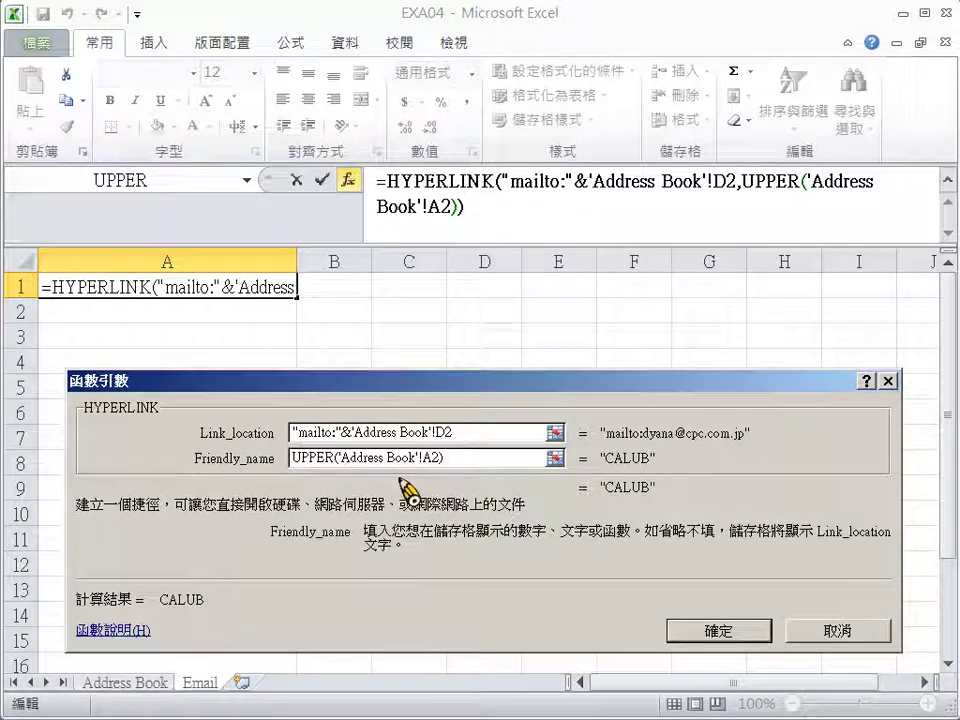
text(&)
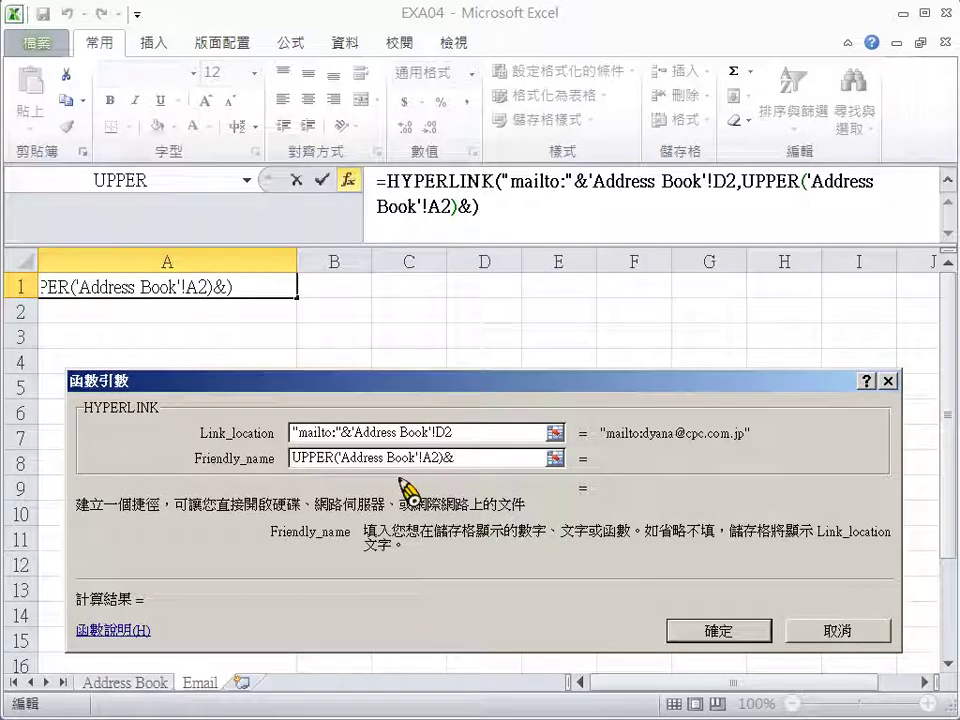
text(" ")
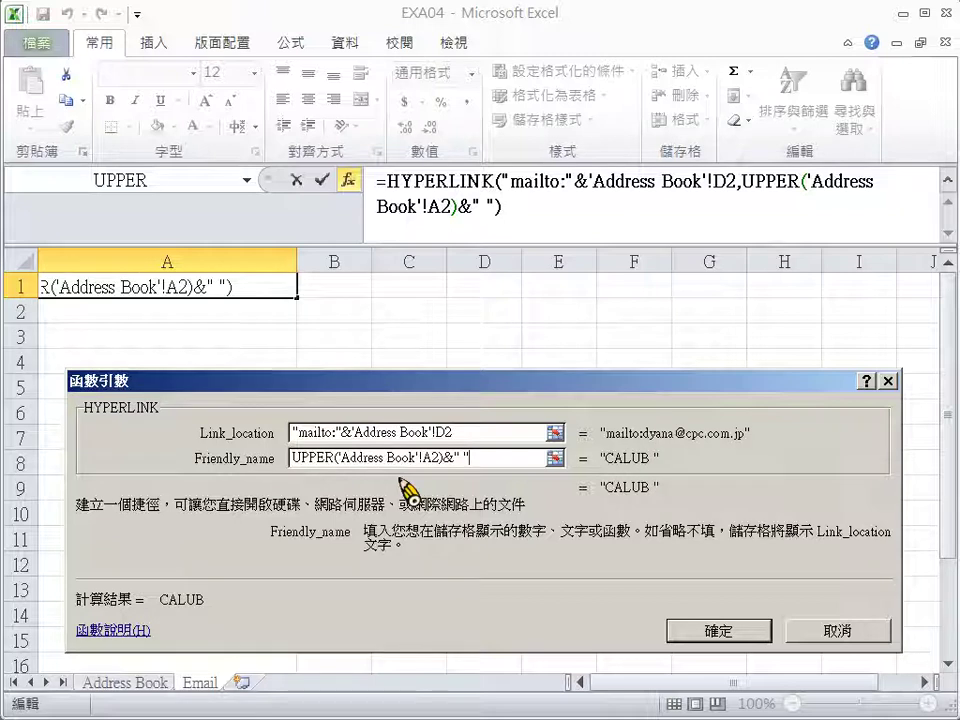
text(&)
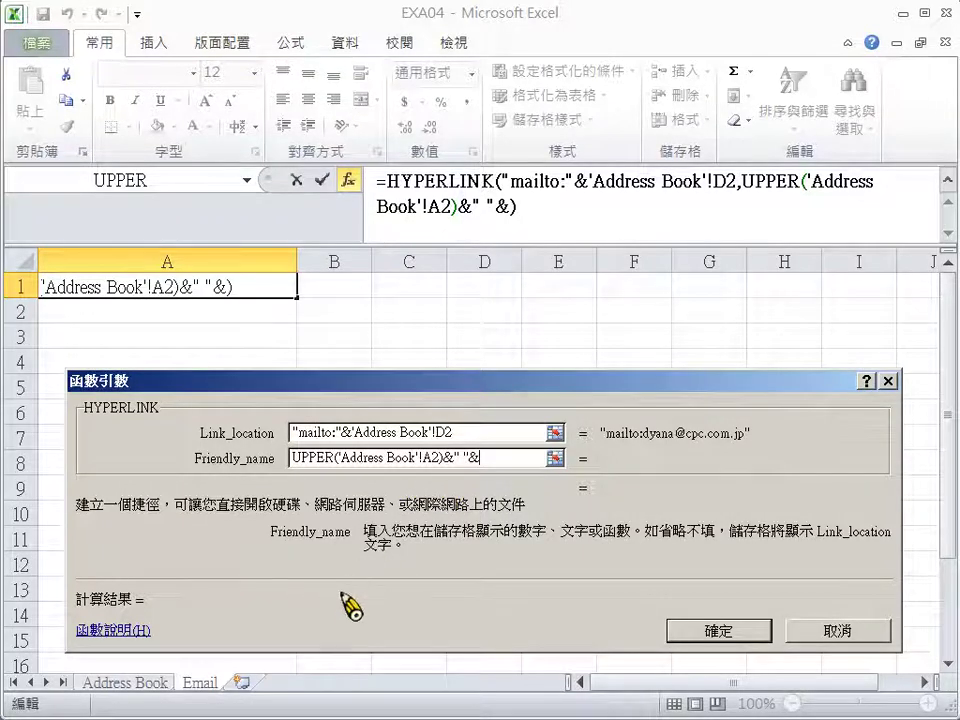
click(122, 683)
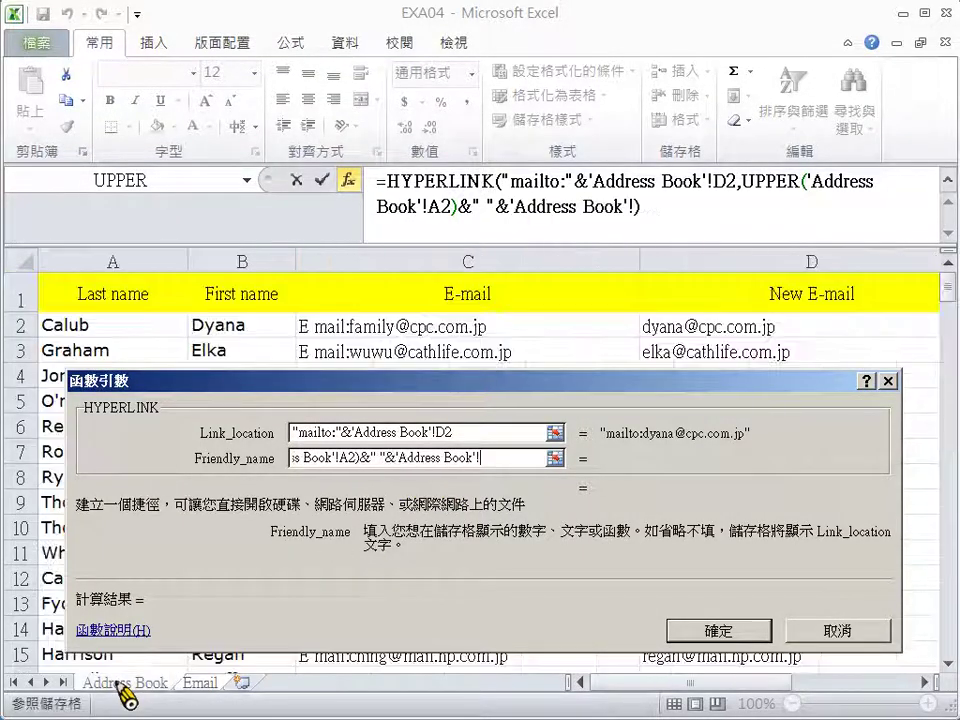
click(236, 332)
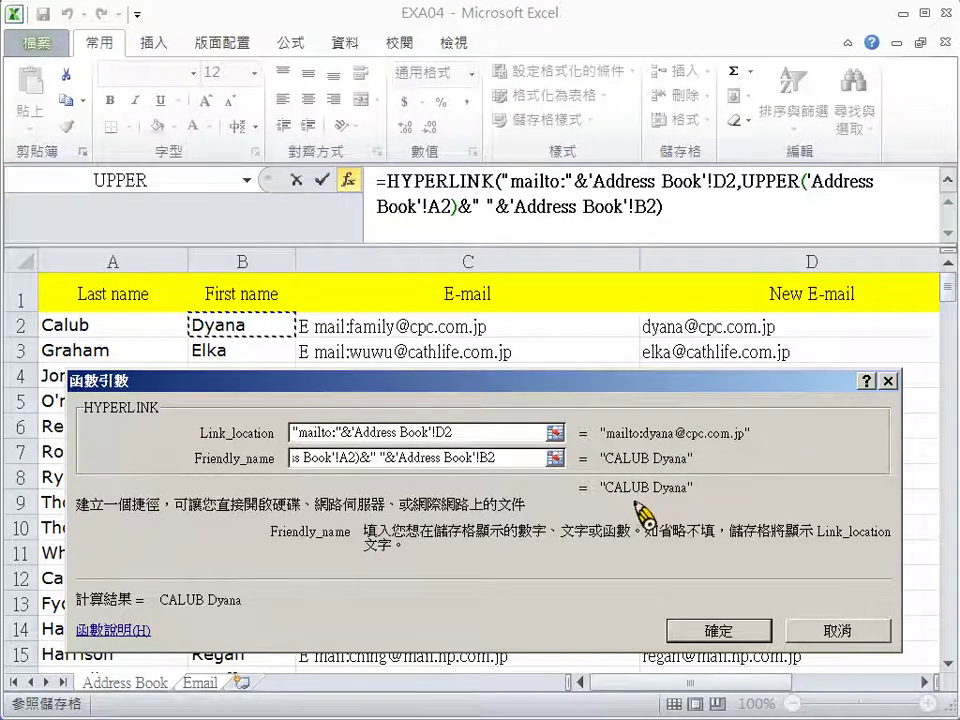
click(722, 636)
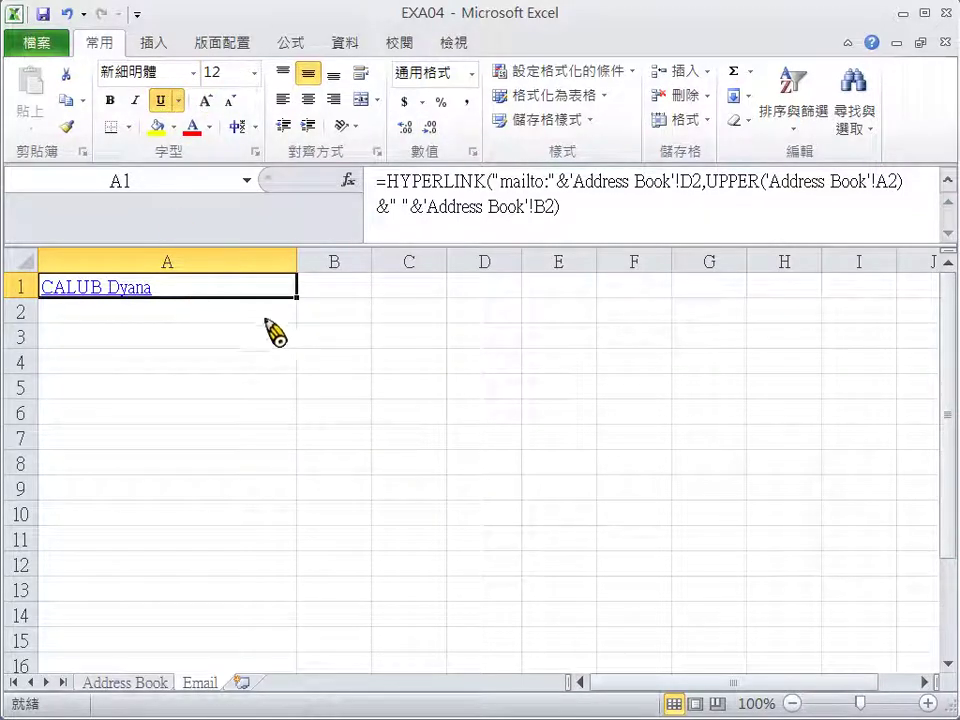
Modify the 超連結 (Hyperlink) cell style, setting its font to Verdana.
click(590, 120)
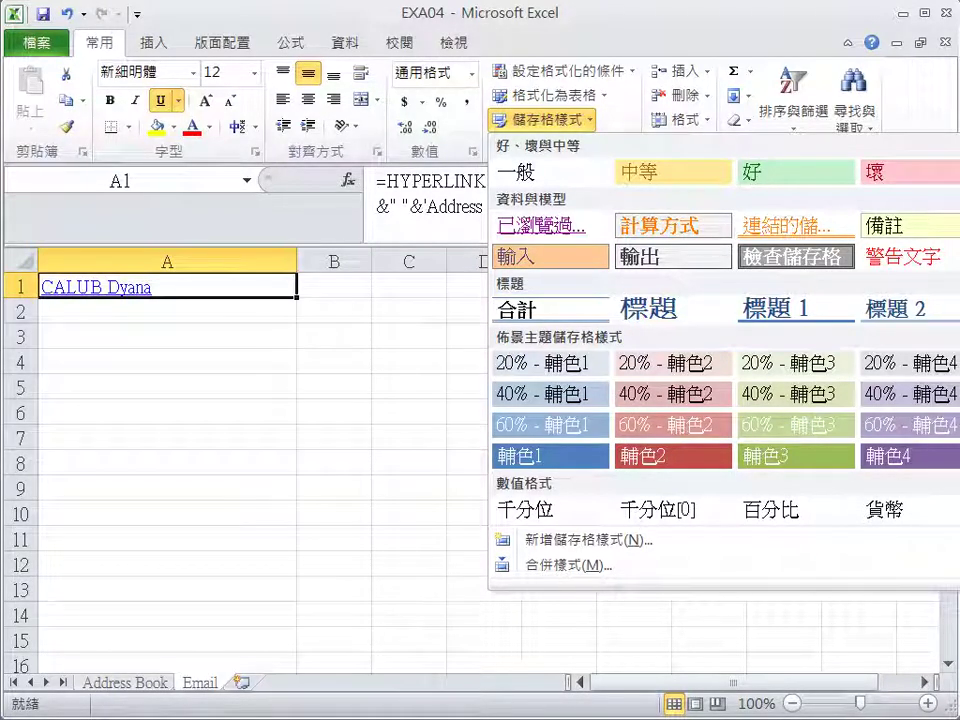
key(alt+apostrophe)
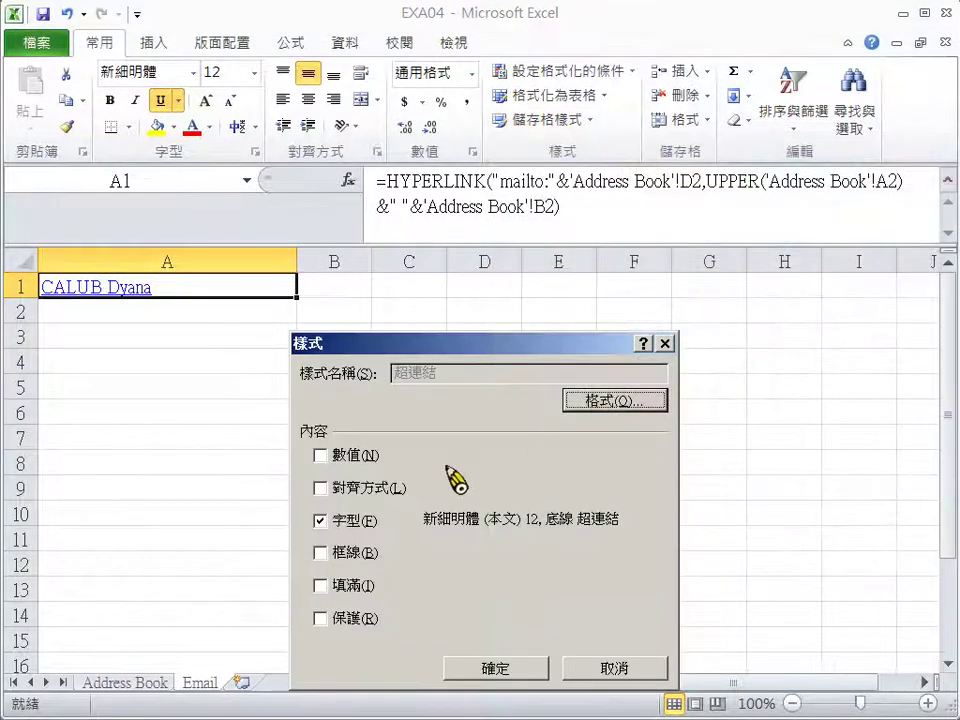
click(622, 406)
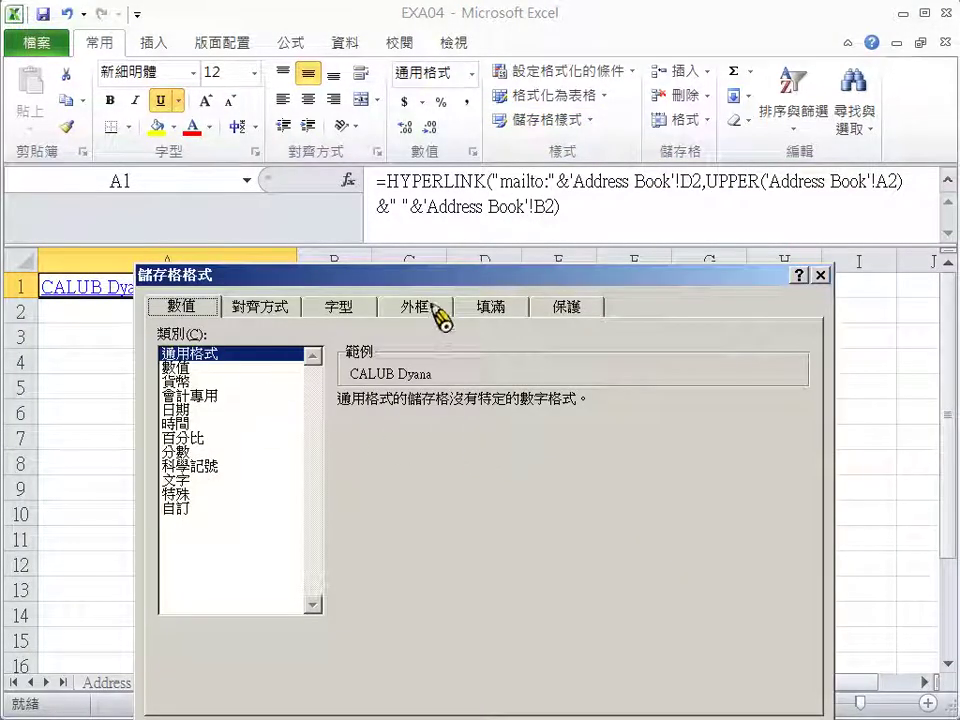
drag(450, 274, 465, 214)
click(351, 250)
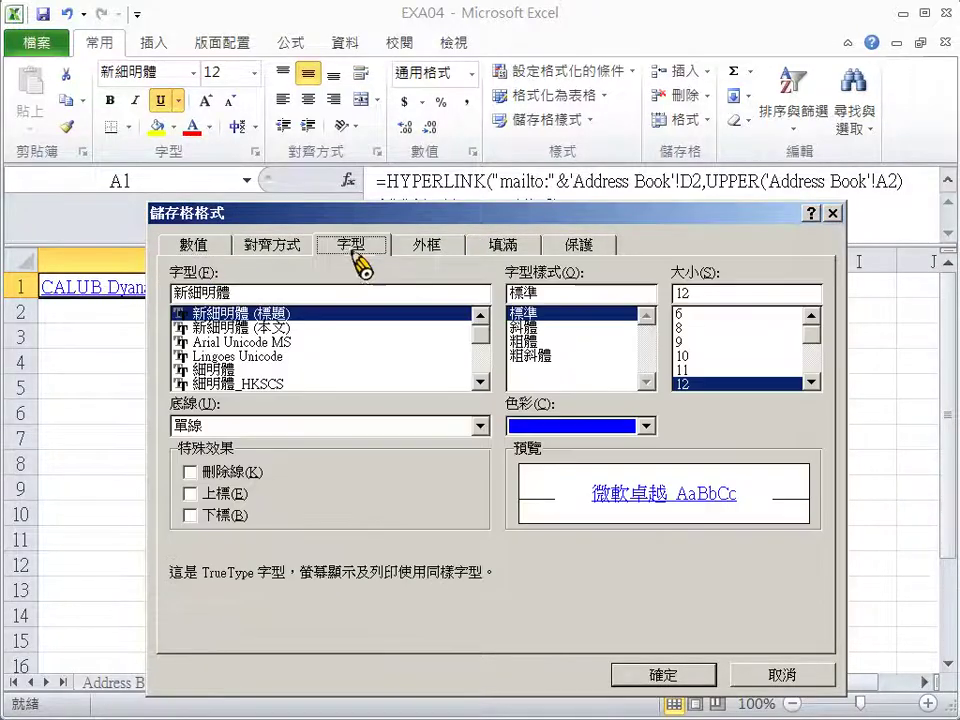
drag(492, 338, 482, 382)
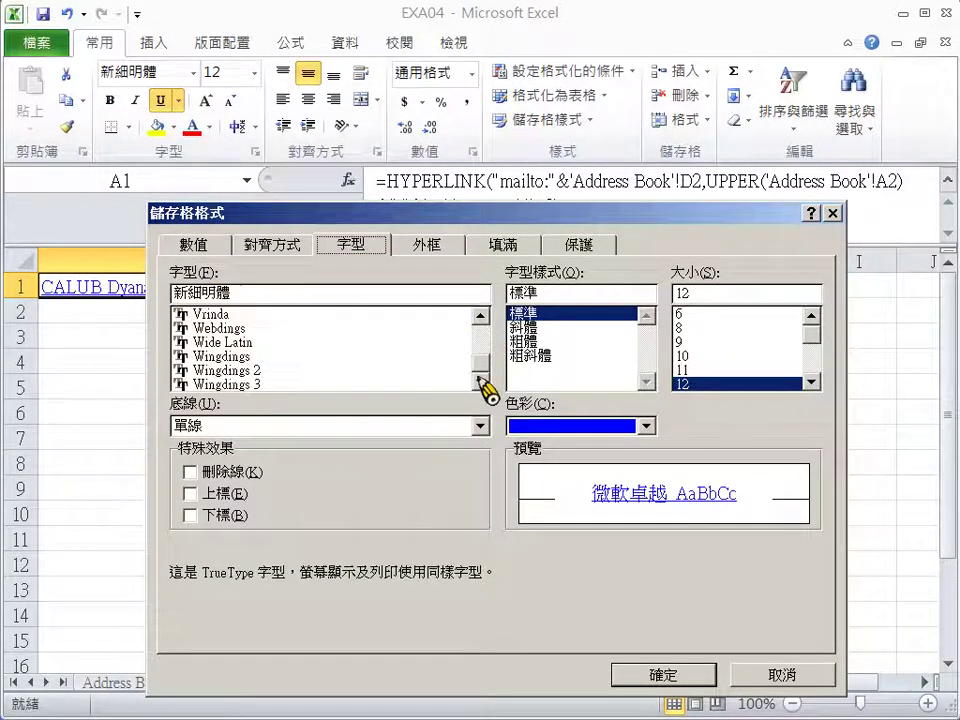
click(481, 316)
click(481, 316)
click(481, 316)
click(481, 316)
click(481, 316)
click(481, 316)
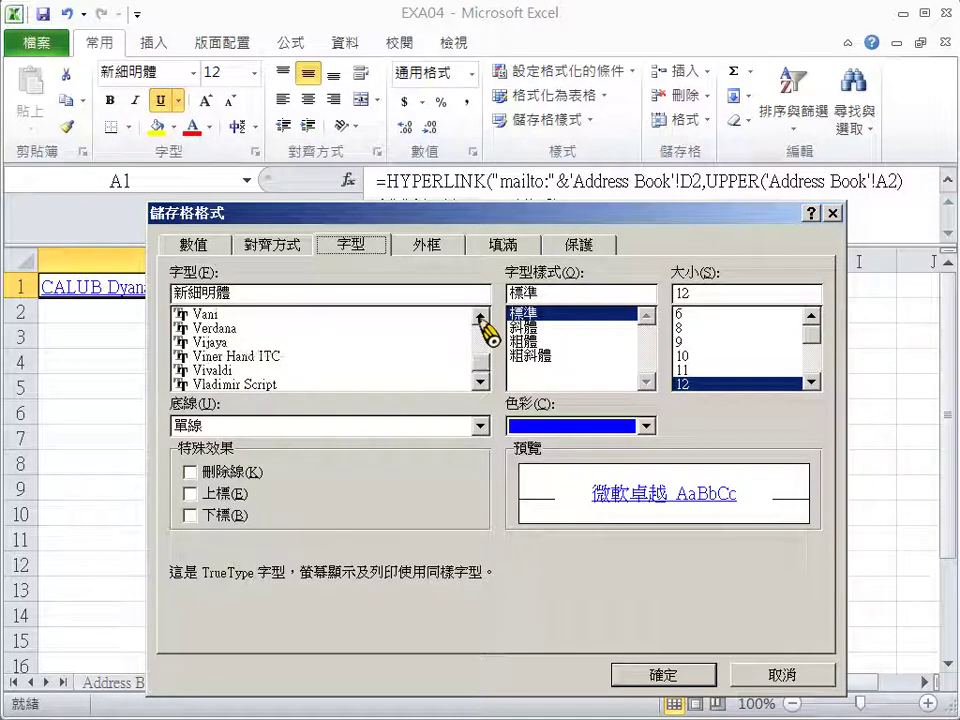
click(206, 329)
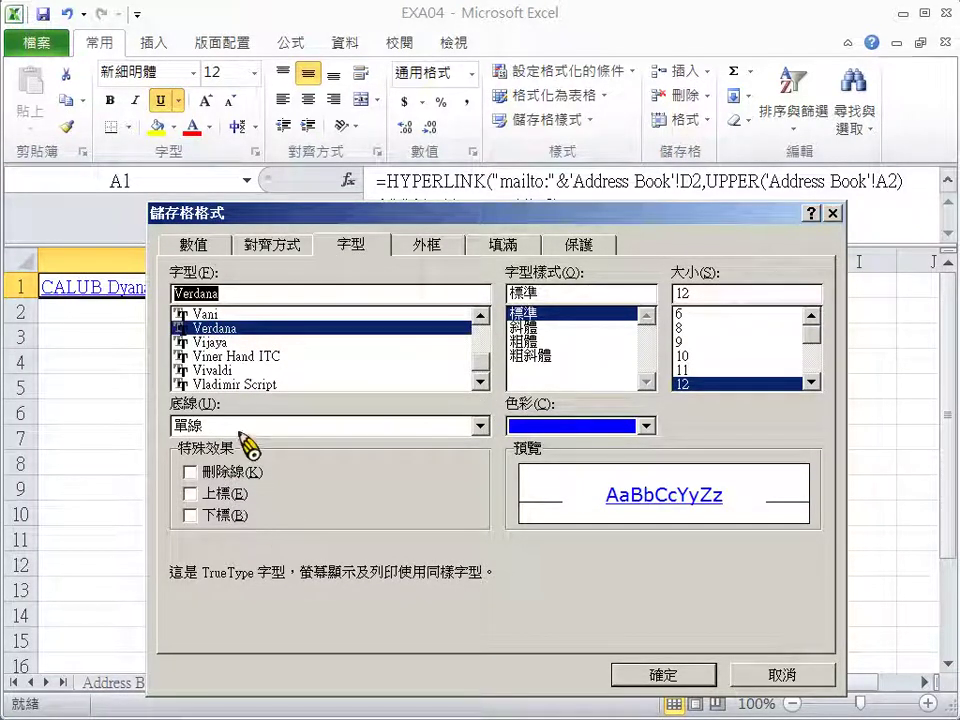
Set the 超連結 (Hyperlink) style's underline to 無 (none) and save the style changes.
click(272, 428)
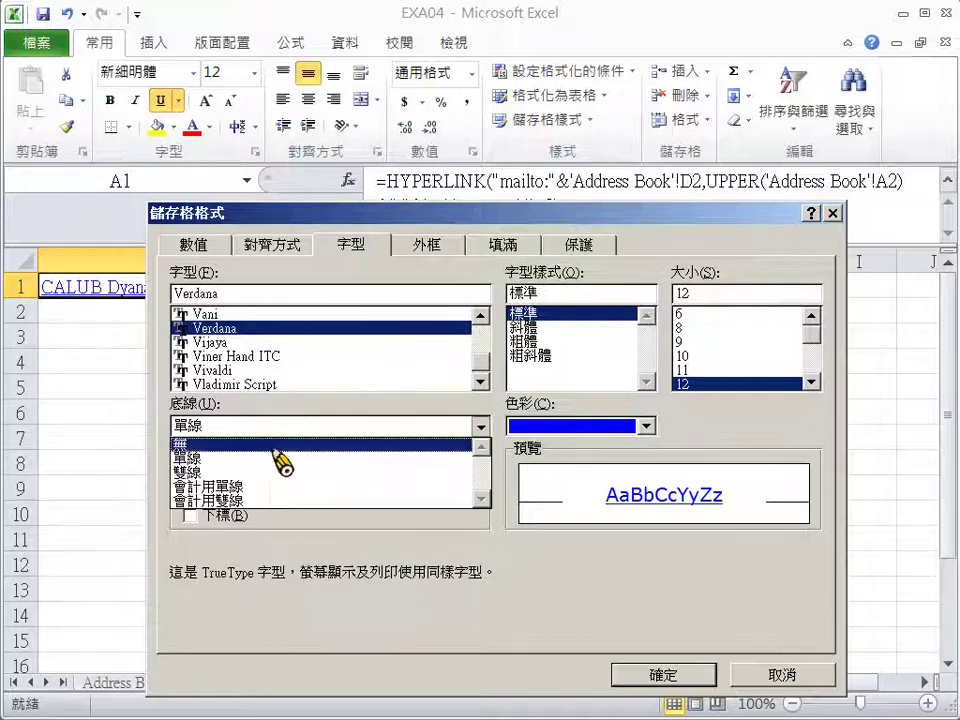
click(278, 446)
click(655, 679)
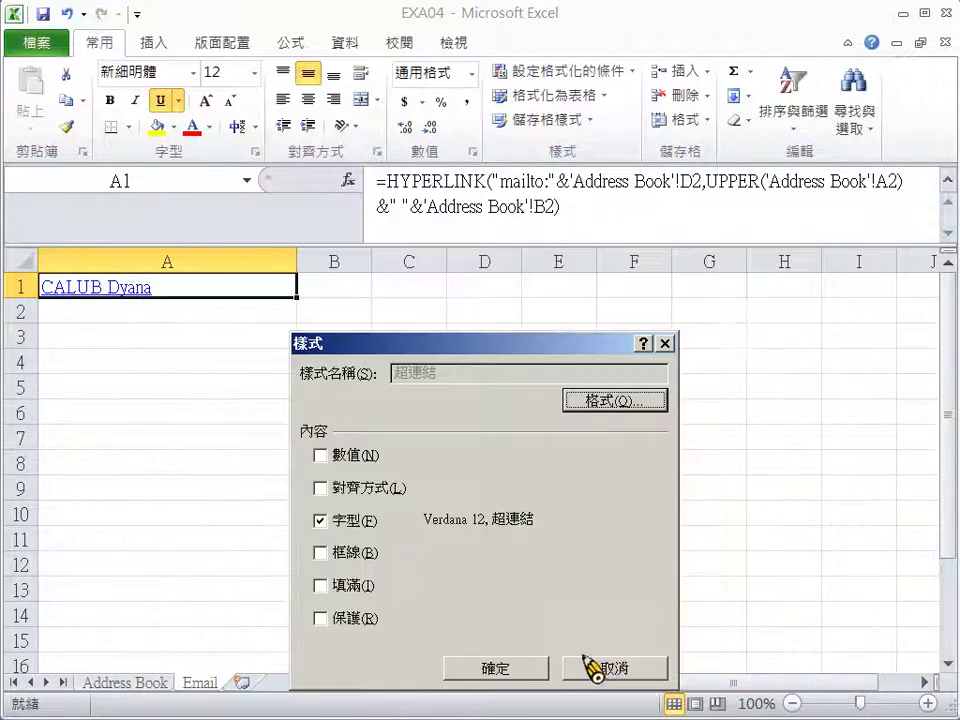
click(484, 666)
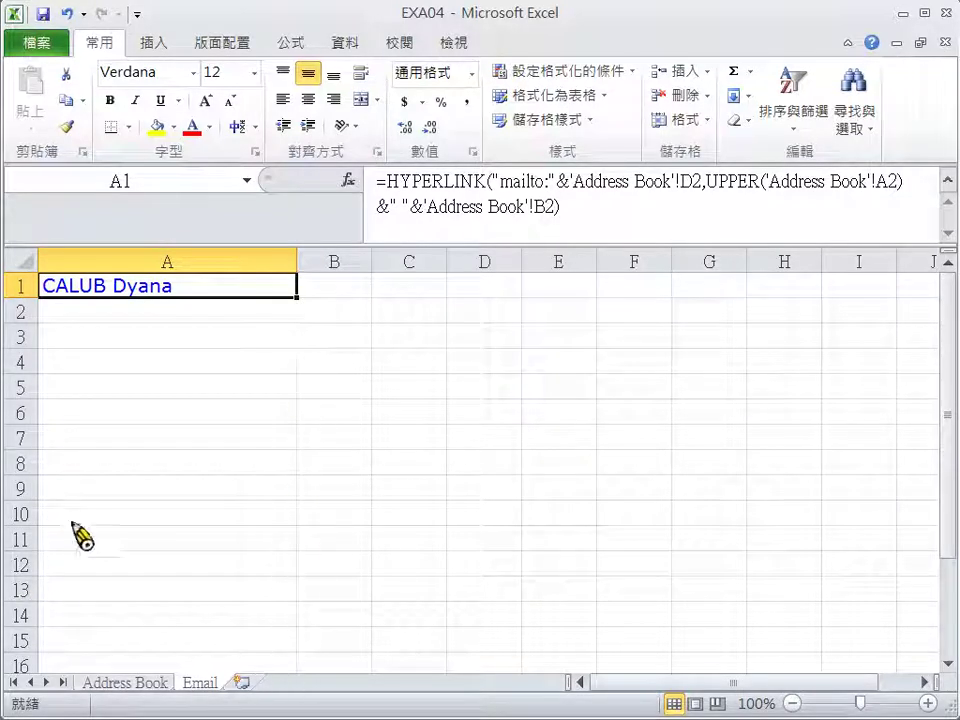
Check the last filled row of the Address Book and fill the Email sheet's A1 hyperlink formula down to A62.
click(140, 684)
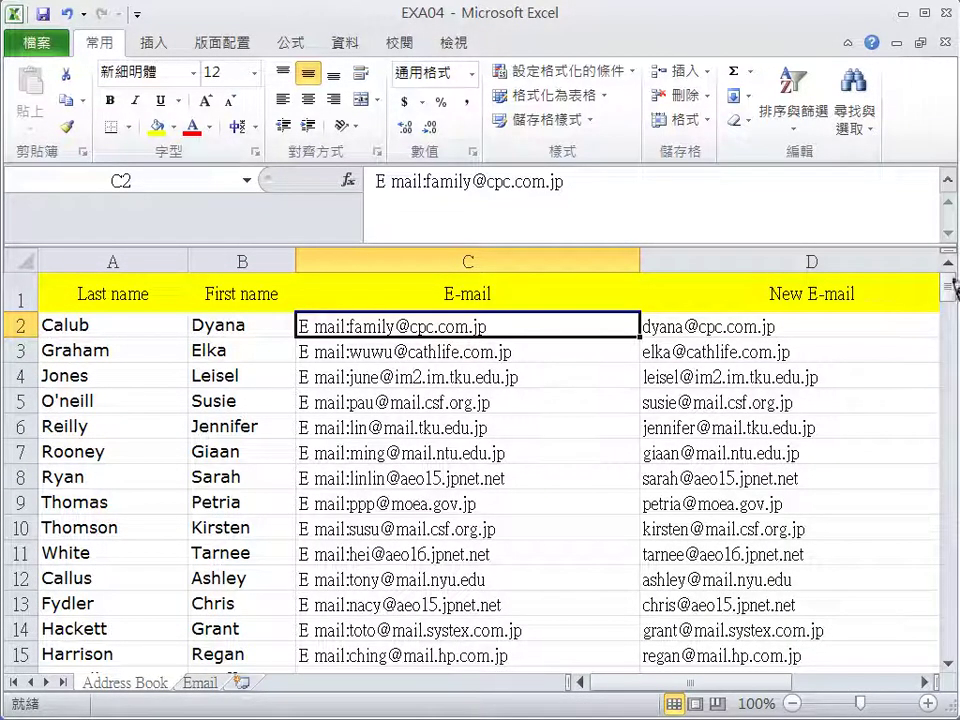
drag(955, 303, 945, 354)
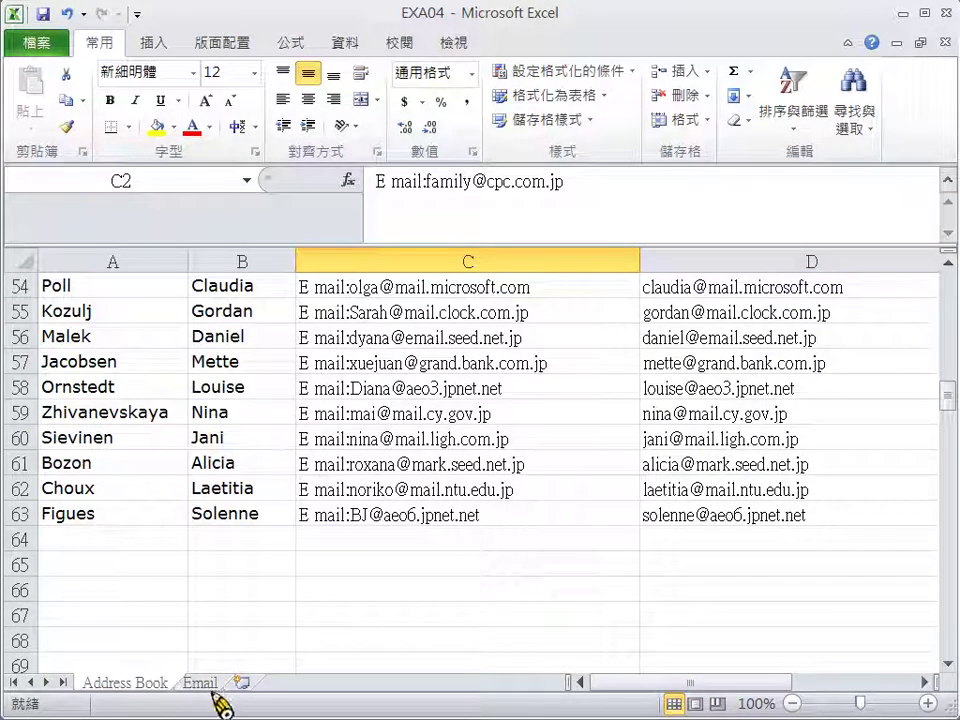
click(200, 683)
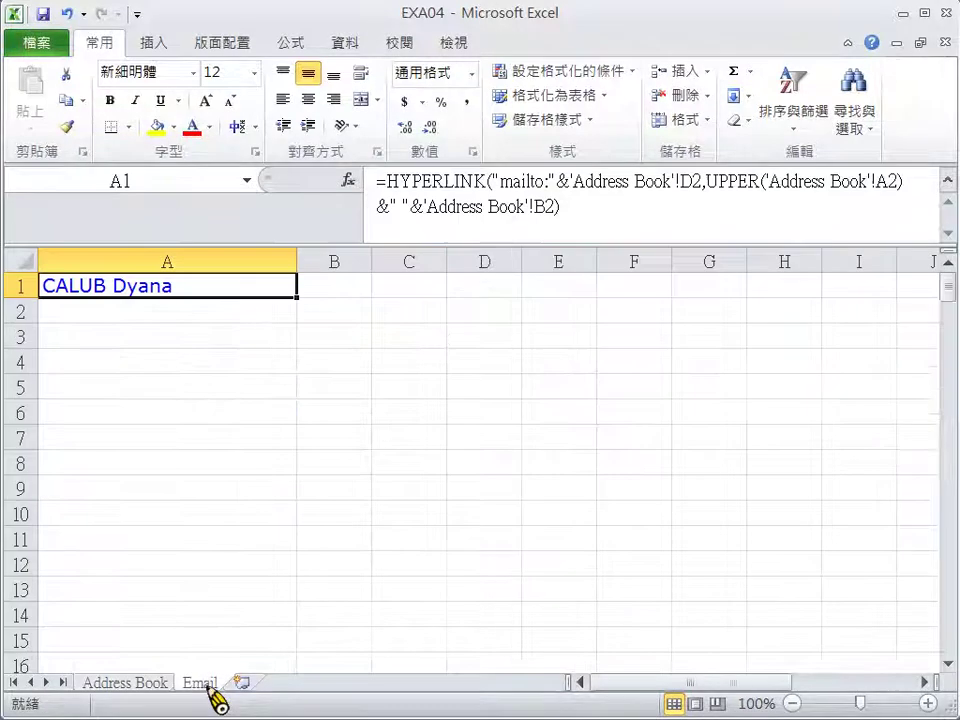
click(44, 291)
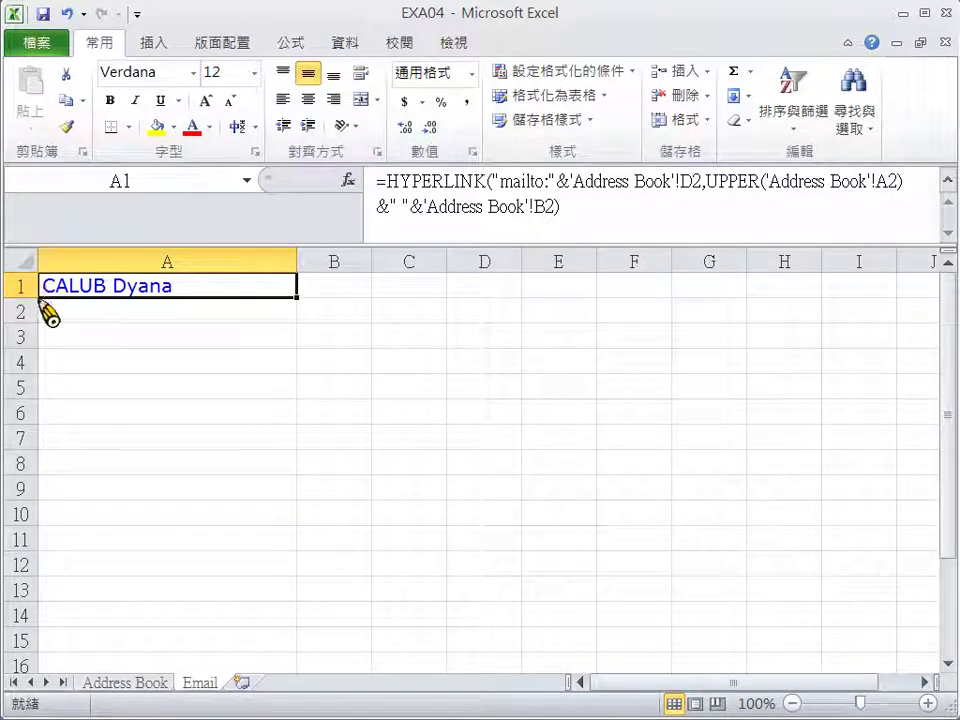
drag(304, 314, 281, 410)
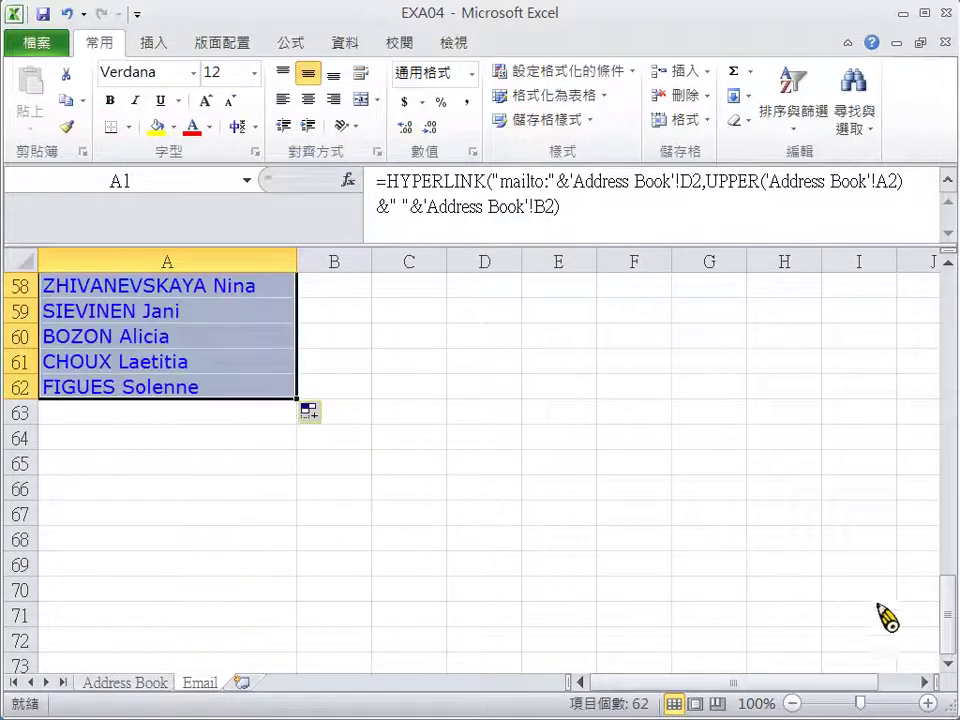
drag(951, 628, 926, 289)
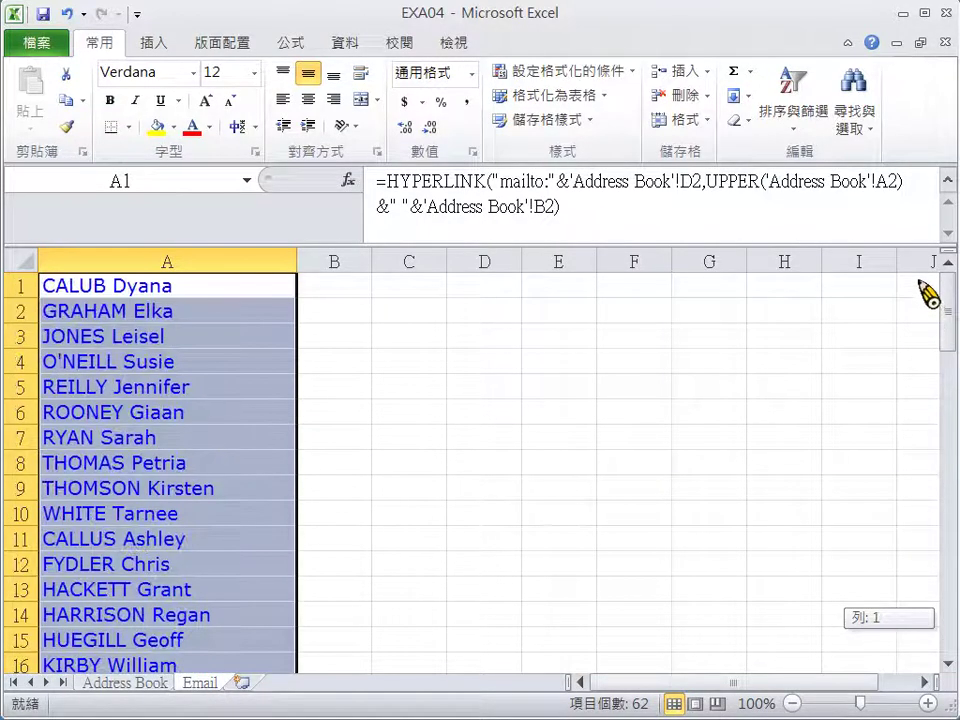
click(368, 336)
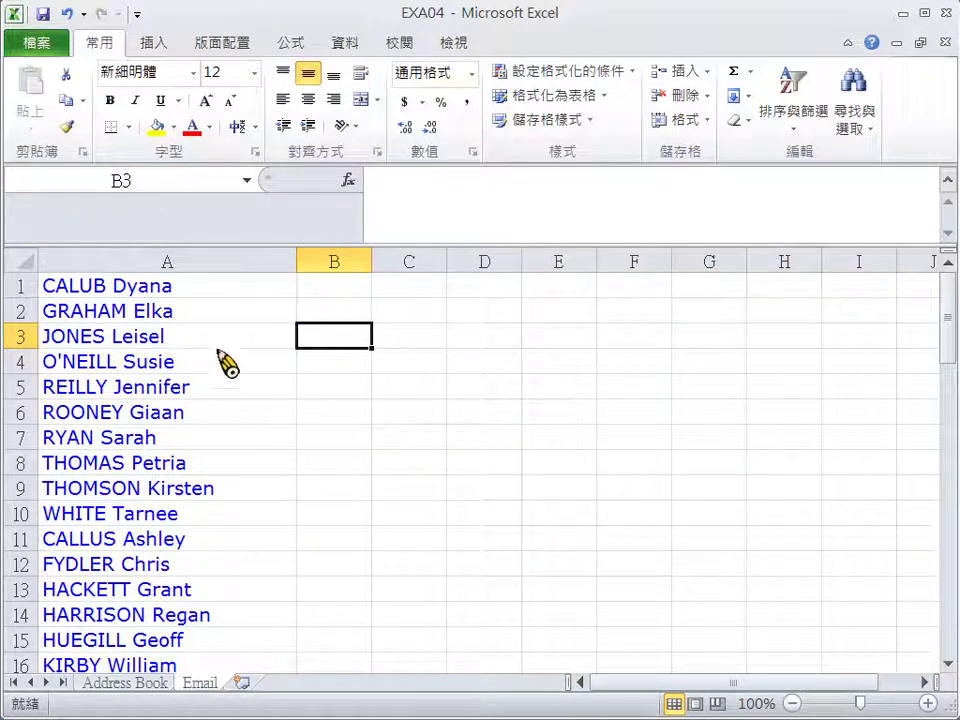
Select the range A1:A62 on the Email sheet with Go To, and deselect it.
click(338, 291)
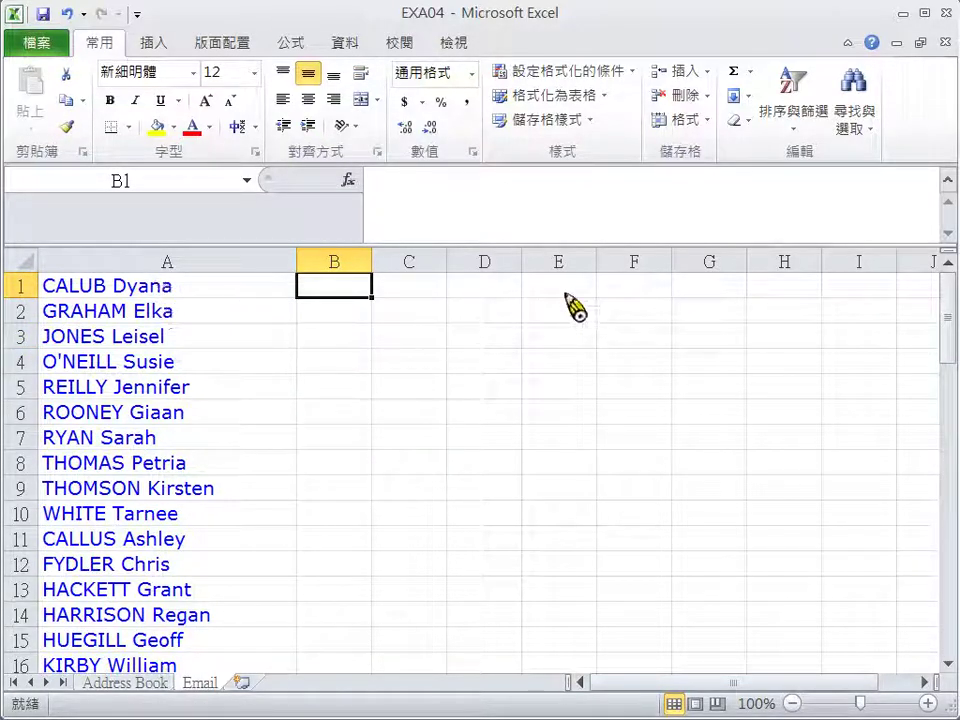
click(855, 118)
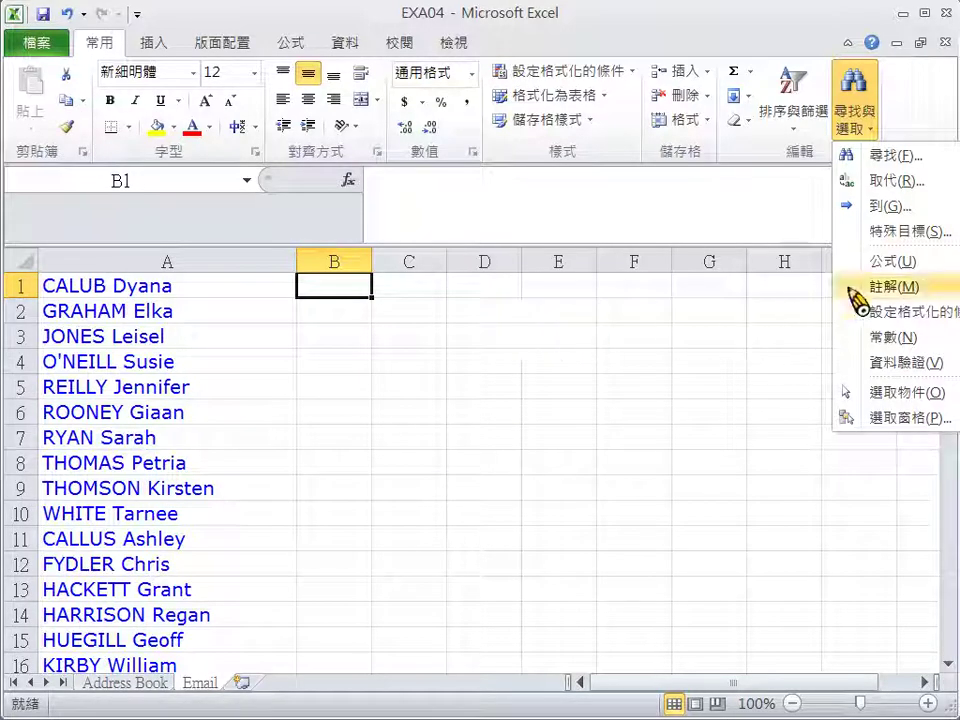
click(895, 207)
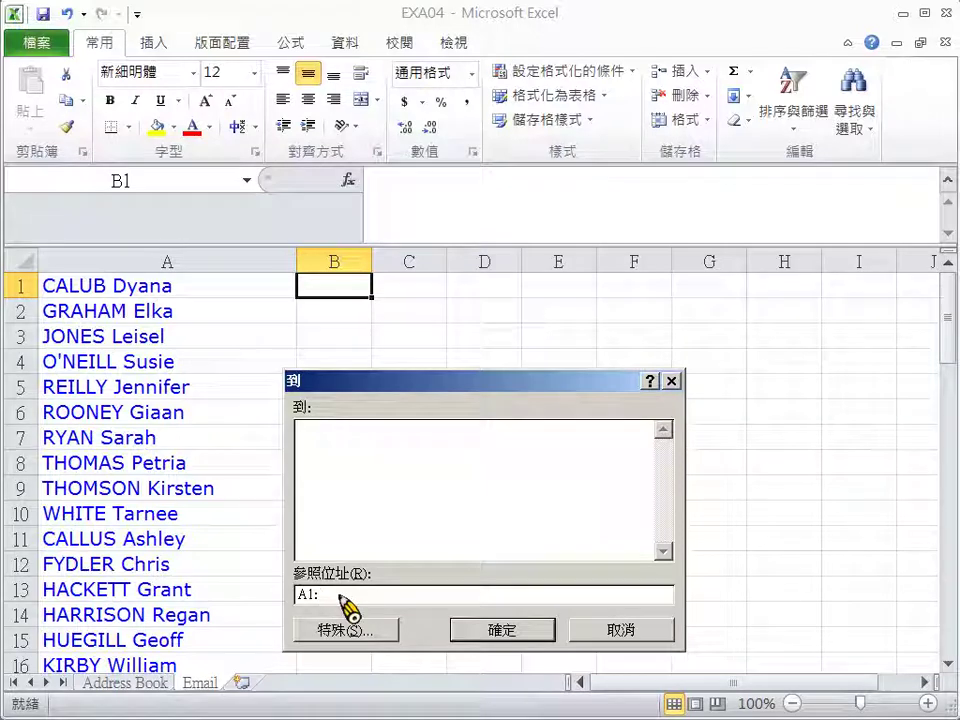
text(62)
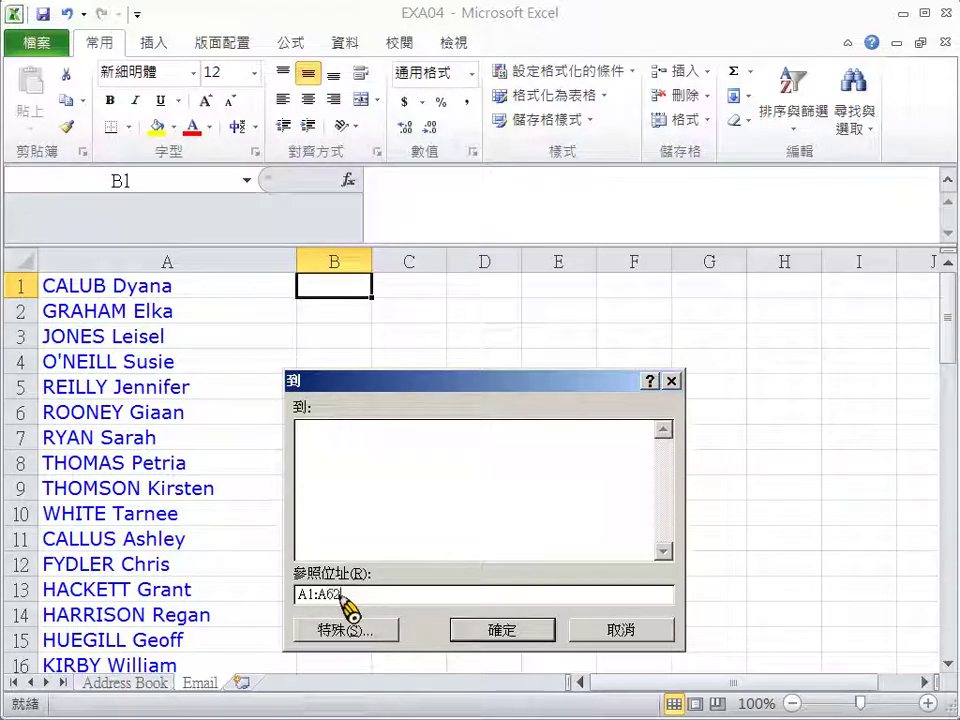
key(Return)
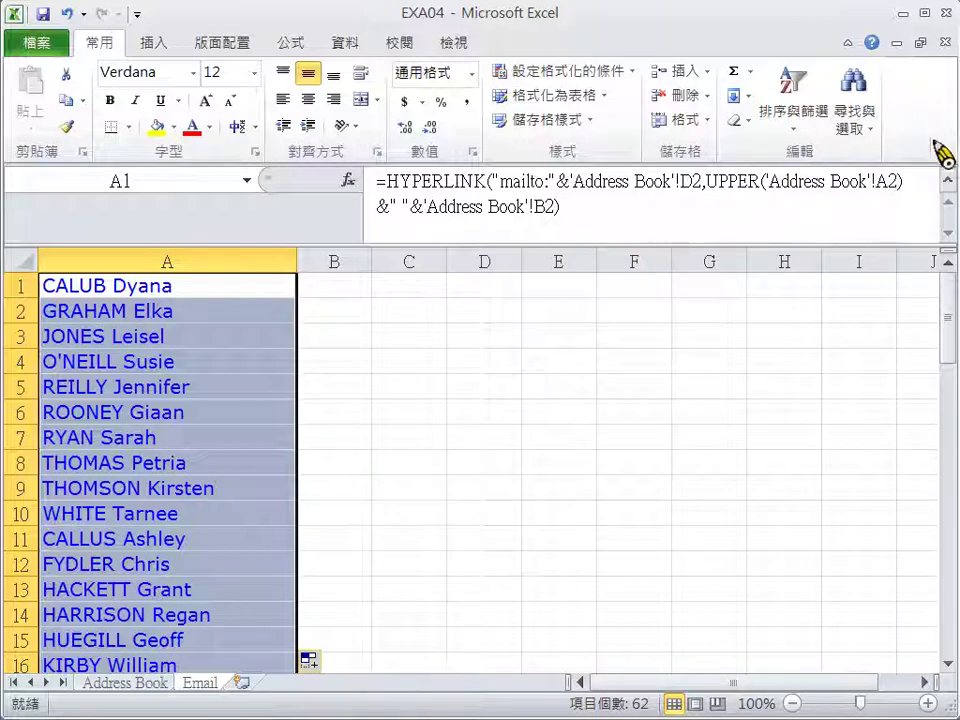
click(456, 437)
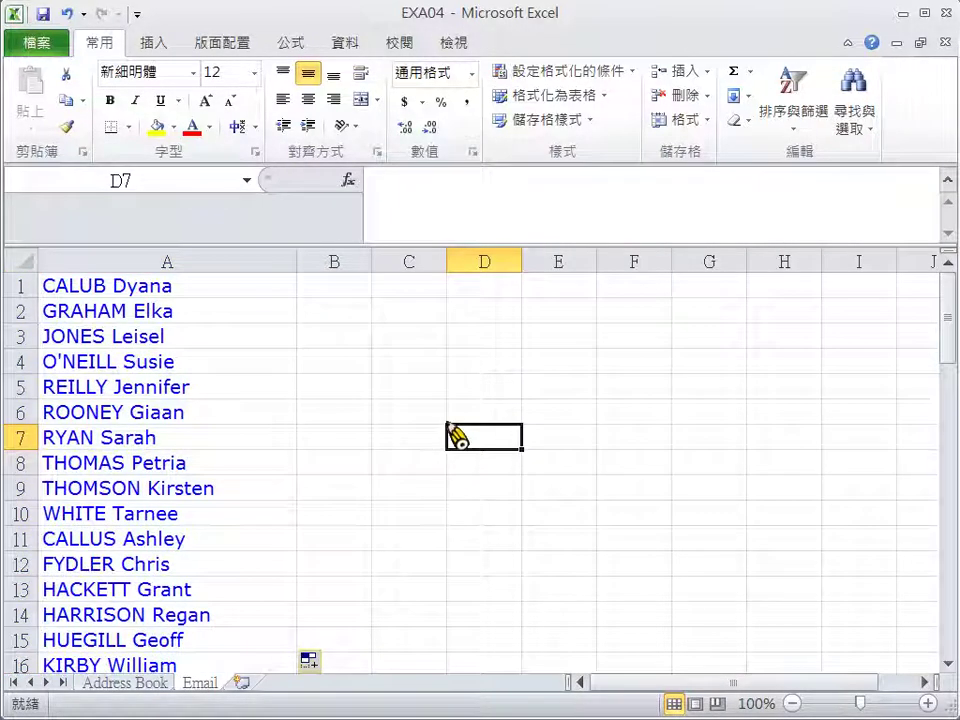